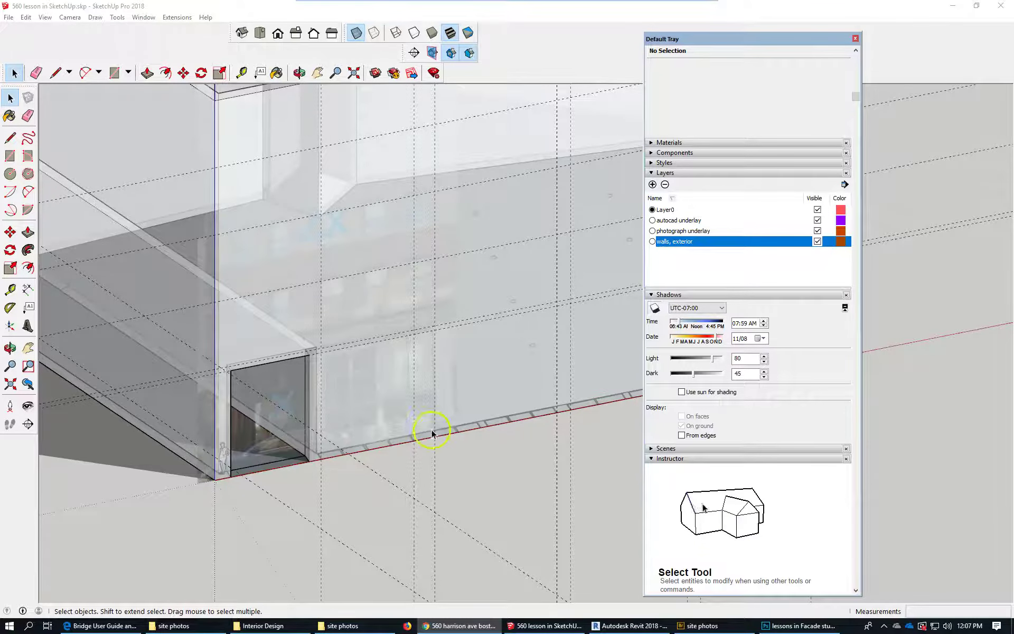
{"action": "middle_click_drag", "start_coordinate": [431, 433], "coordinate": [438, 349]}
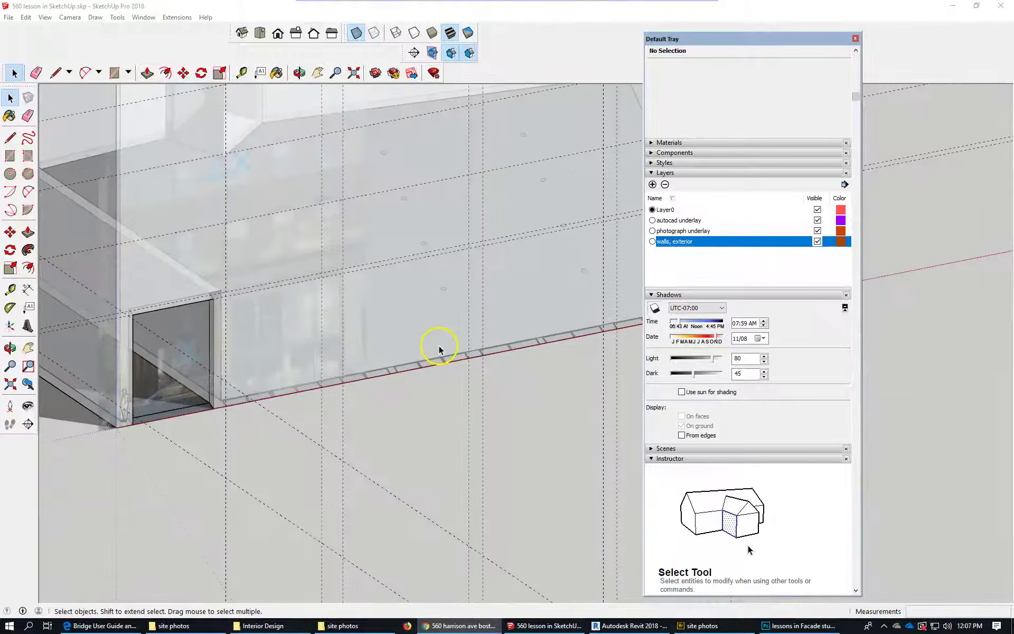
{"action": "scroll", "coordinate": [431, 394], "scroll_direction": "up", "scroll_amount": 1}
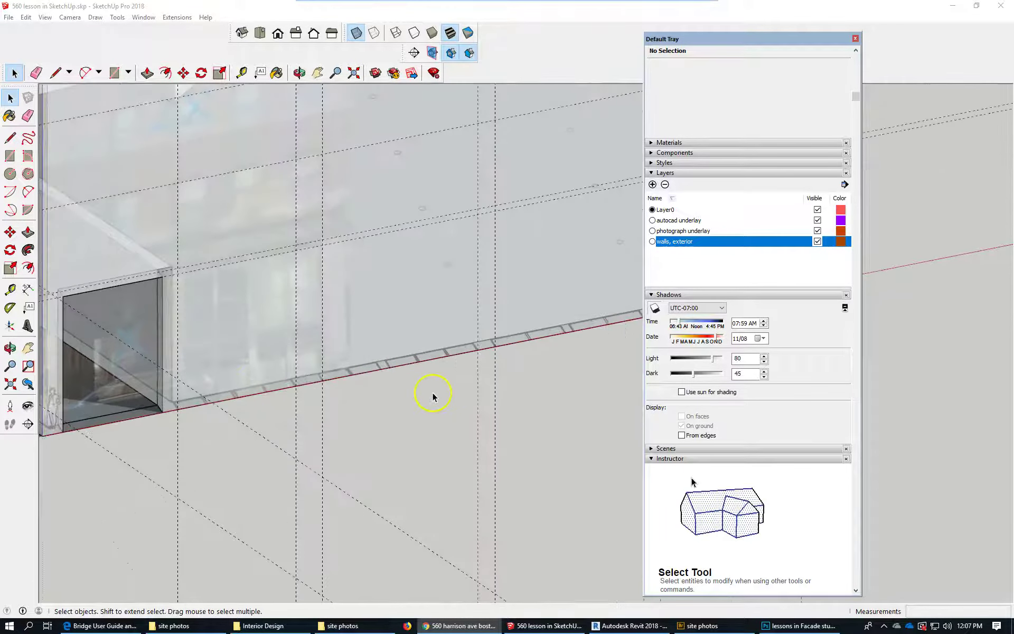
{"action": "middle_click_drag", "start_coordinate": [169, 389], "coordinate": [294, 389]}
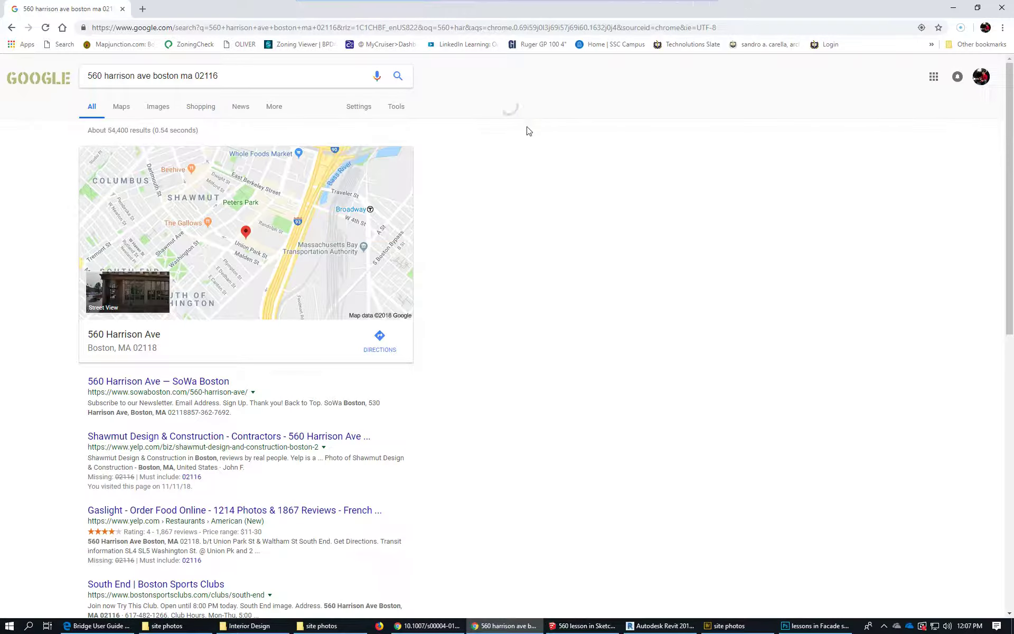
{"action": "left_click", "coordinate": [144, 289]}
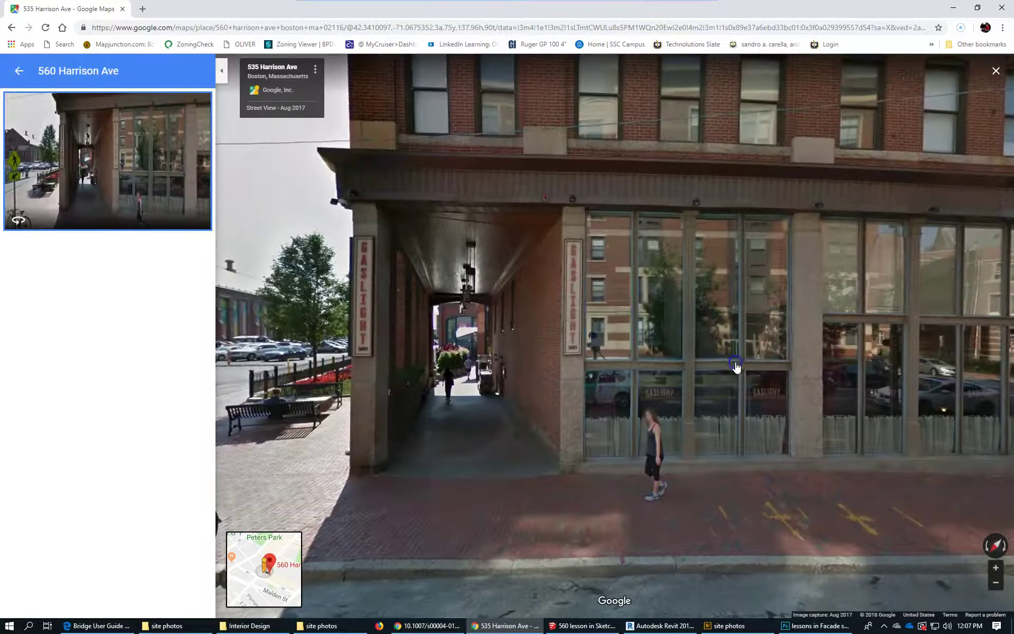
Move along the street, then return to the 560 Harrison Ave facade panorama.
{"action": "left_click", "coordinate": [736, 366]}
{"action": "left_click", "coordinate": [734, 364]}
{"action": "left_click", "coordinate": [736, 366]}
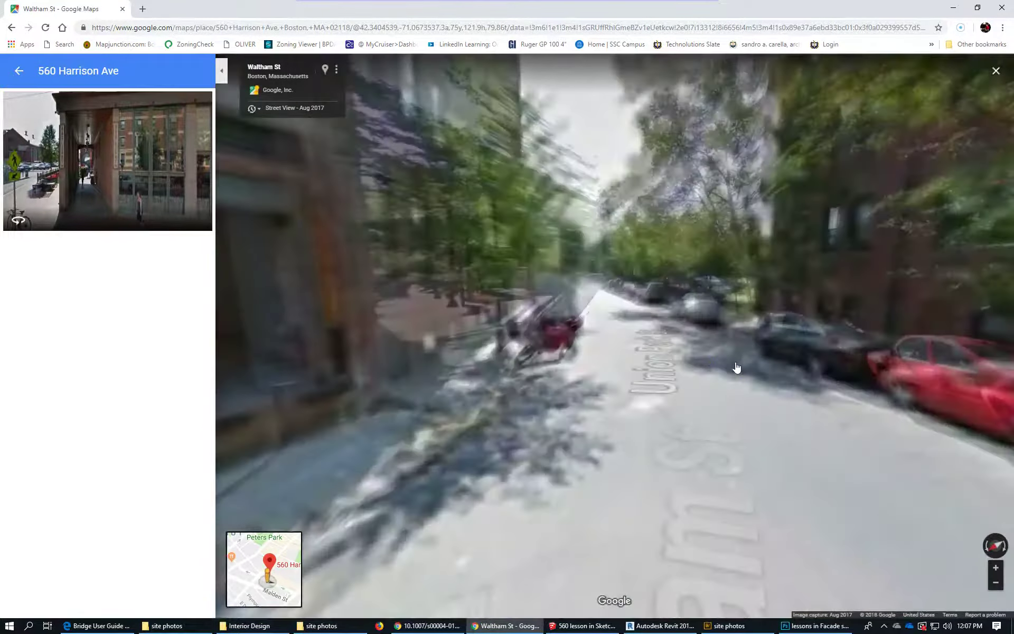
{"action": "left_click", "coordinate": [72, 159]}
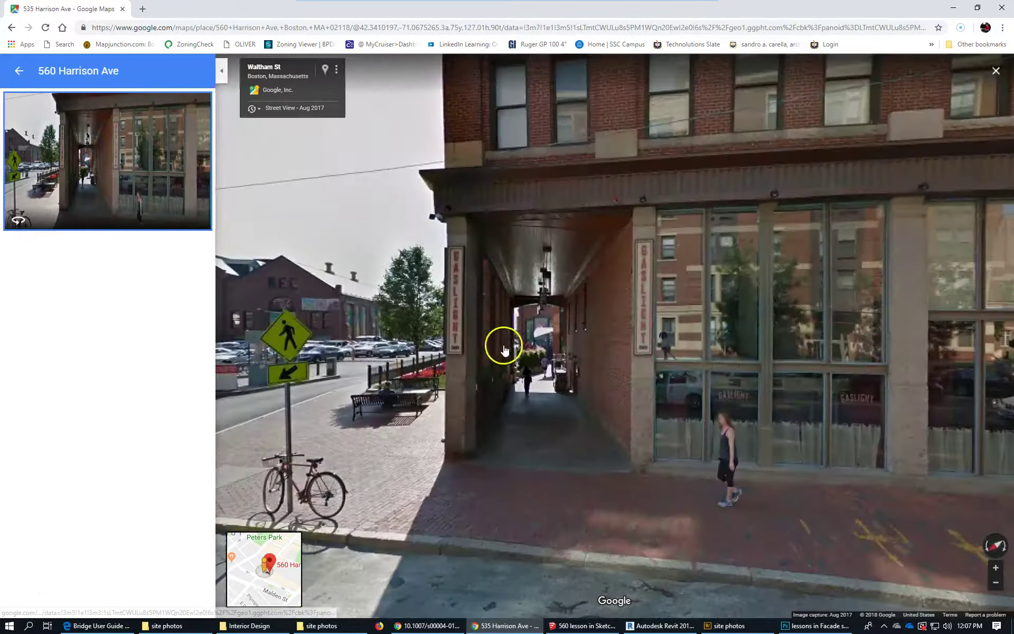
Step along the sidewalk toward the Gaslight passage until facing the storefront facade.
{"action": "left_click", "coordinate": [695, 346]}
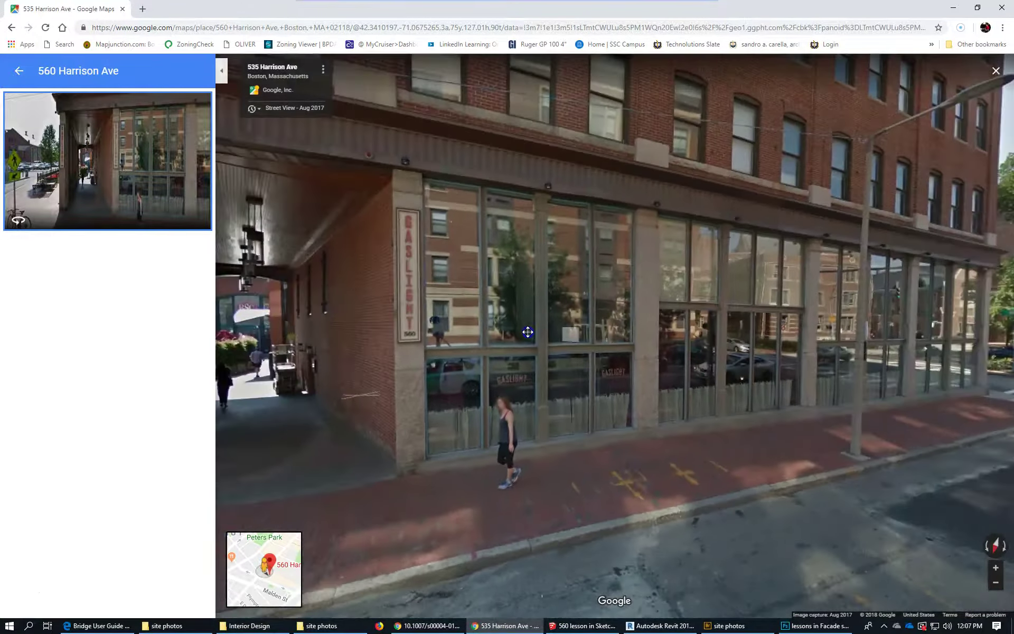
{"action": "left_click", "coordinate": [527, 332]}
{"action": "left_click", "coordinate": [470, 385]}
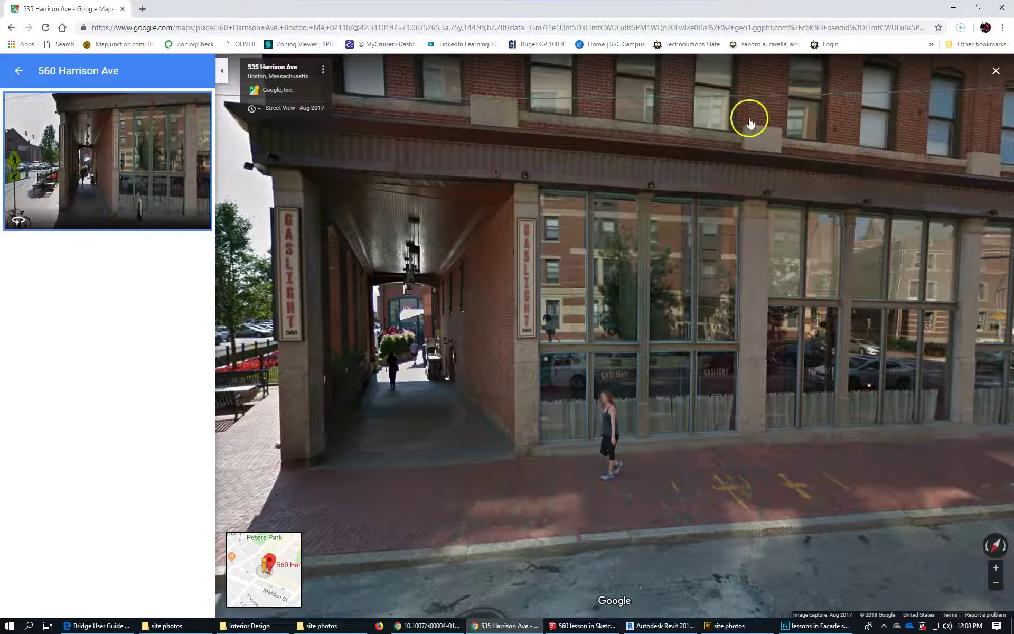
{"action": "left_click", "coordinate": [765, 258]}
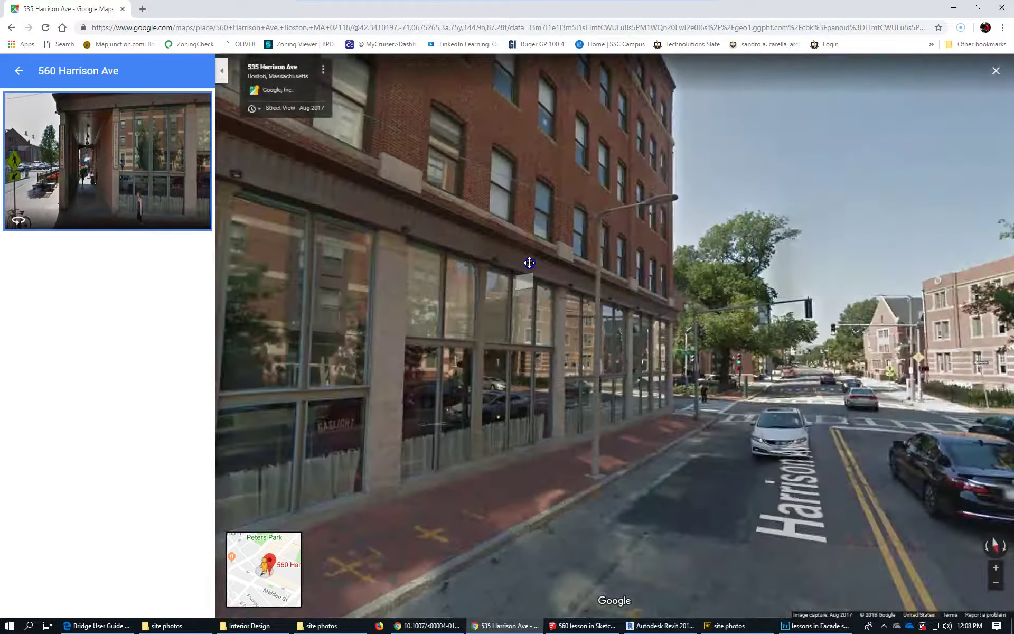
{"action": "left_click", "coordinate": [797, 222]}
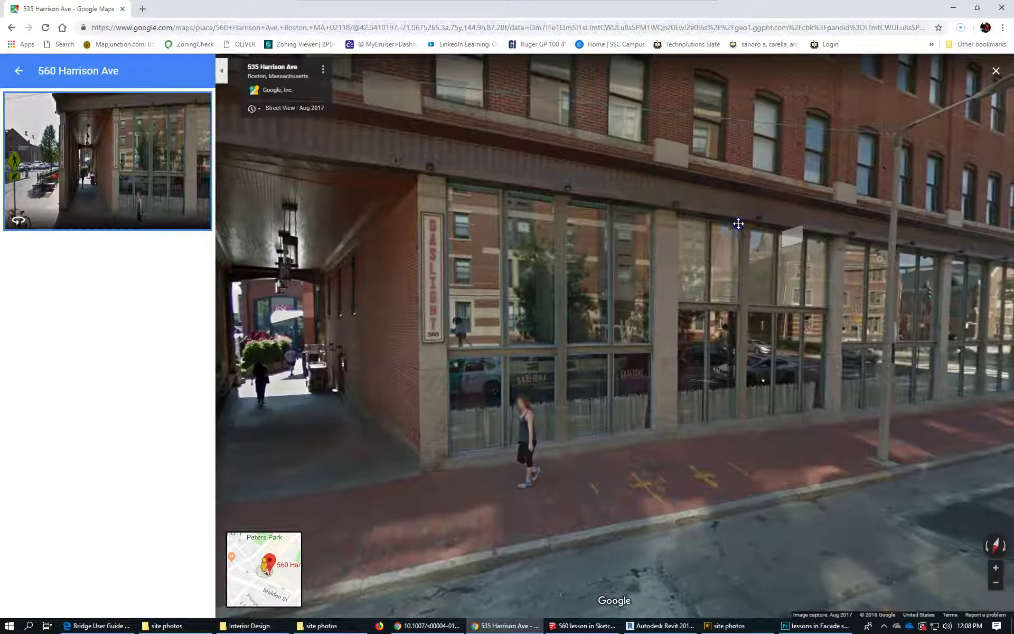
{"action": "left_click", "coordinate": [725, 200]}
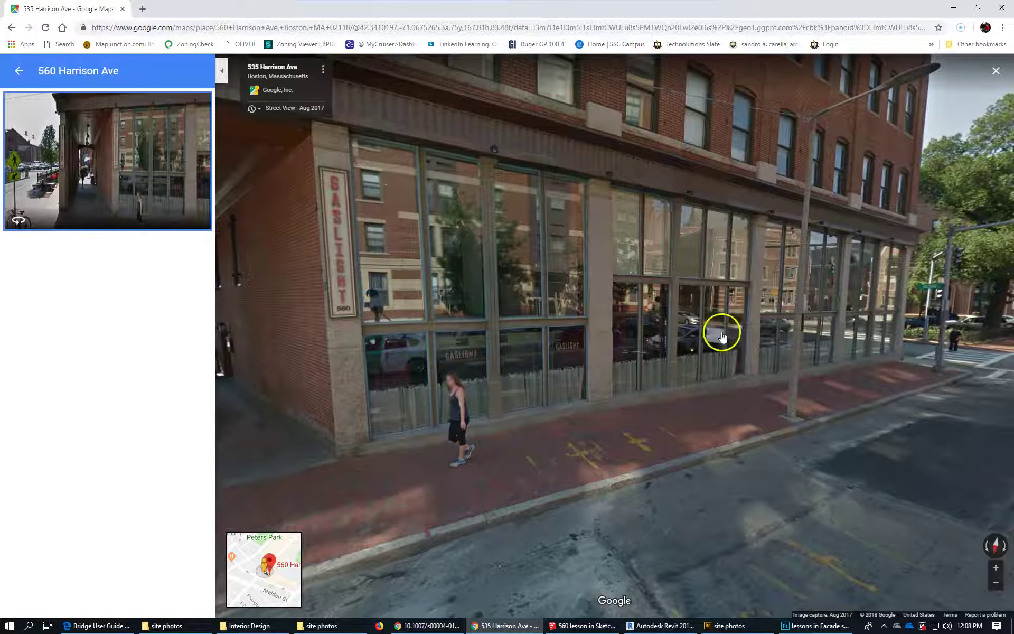
{"action": "left_click", "coordinate": [746, 296]}
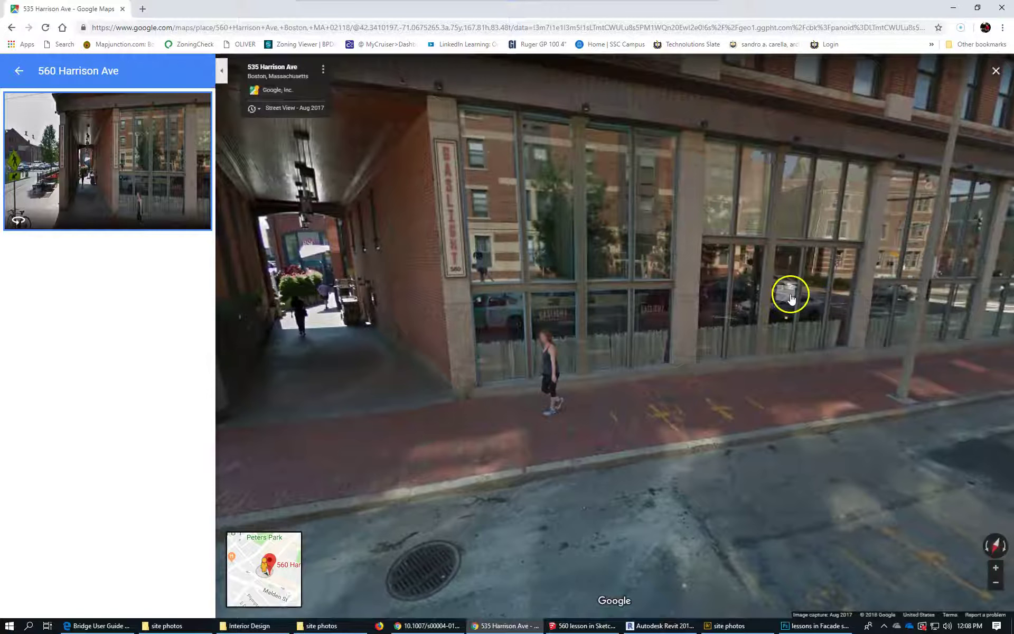
Move forward along the sidewalk to the Gaslight storefront at 562 Harrison Ave.
{"action": "left_click", "coordinate": [856, 412]}
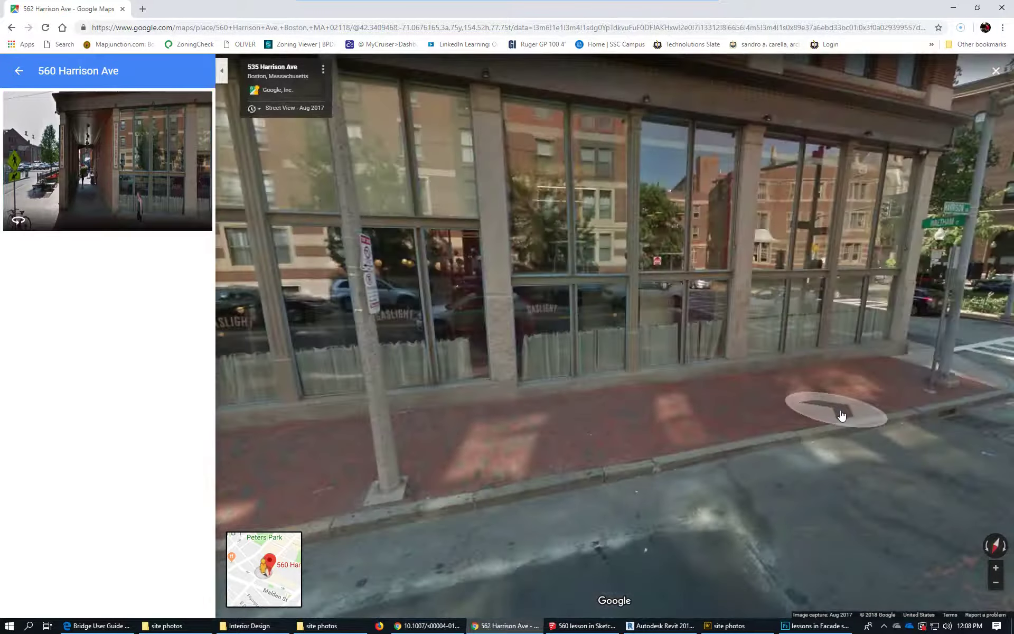
{"action": "left_click", "coordinate": [745, 402]}
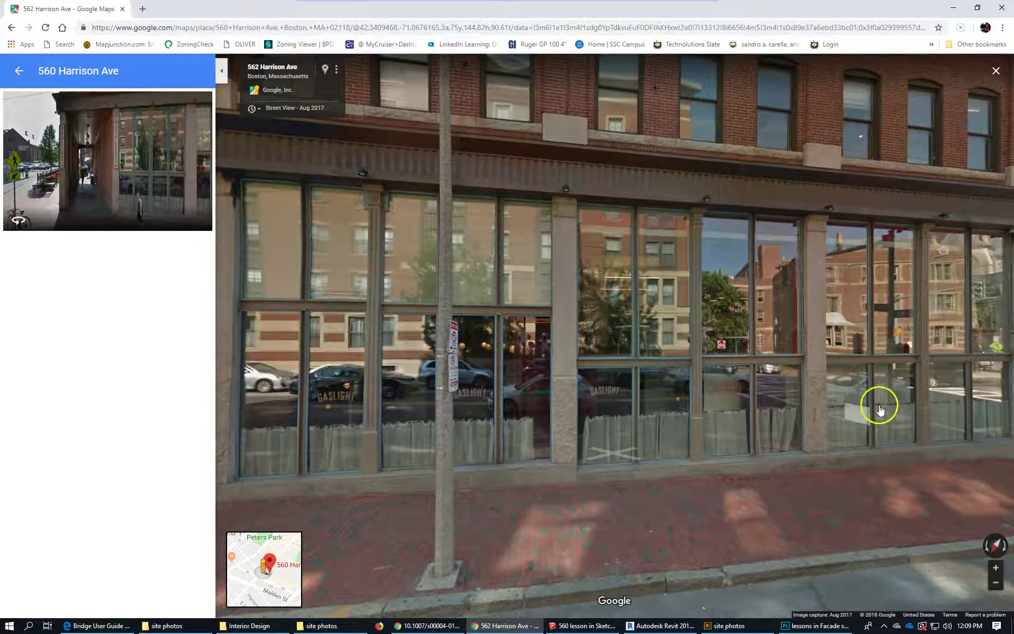
{"action": "left_click", "coordinate": [818, 364]}
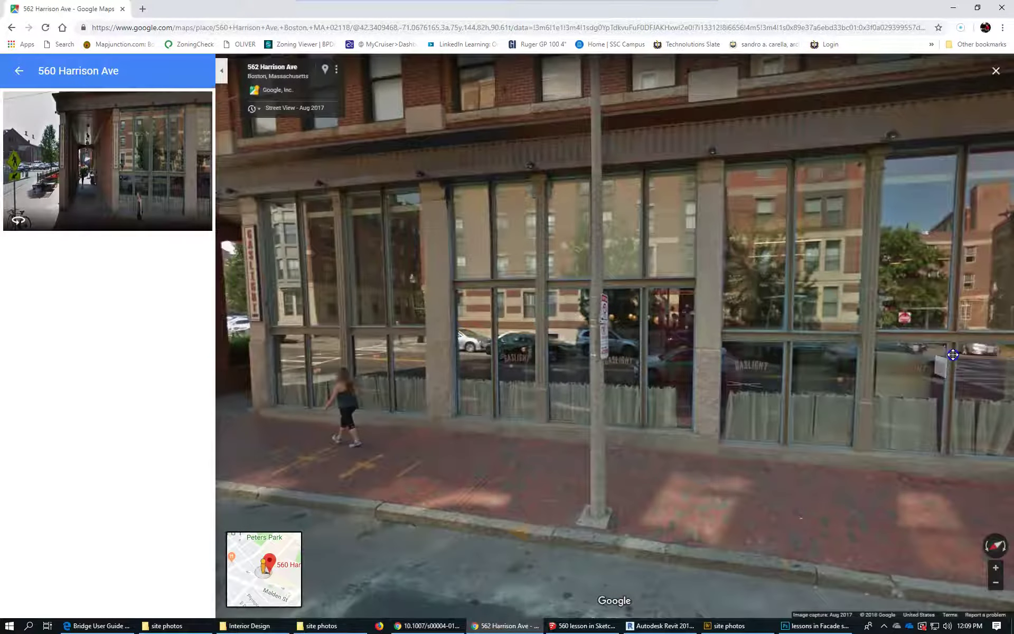
{"action": "left_click", "coordinate": [951, 354]}
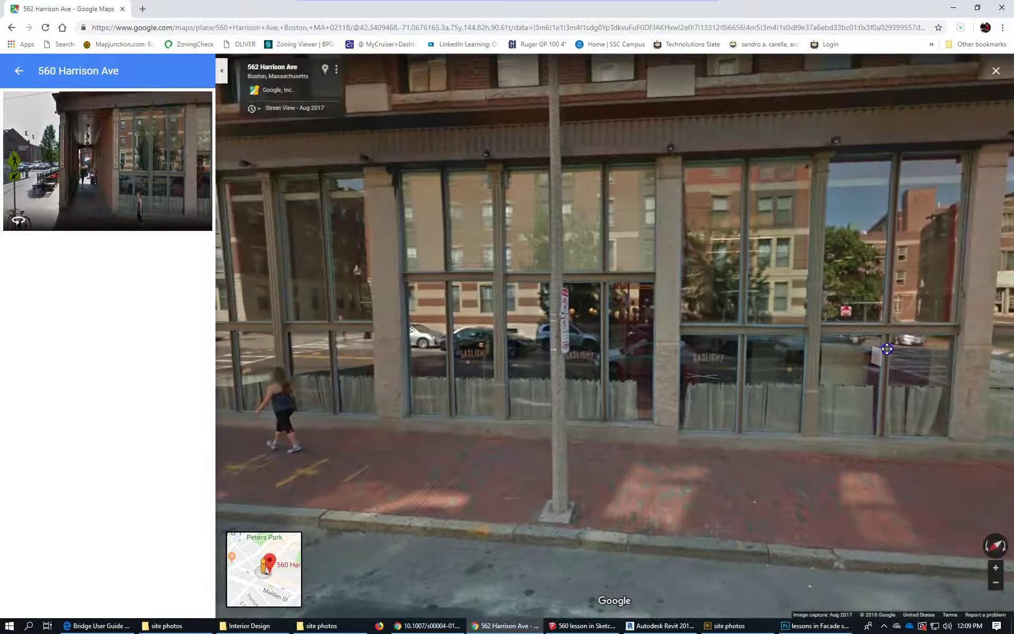
Step forward and level the view to centre the storefront windows and pillars.
{"action": "left_click", "coordinate": [792, 410]}
{"action": "left_click", "coordinate": [792, 410]}
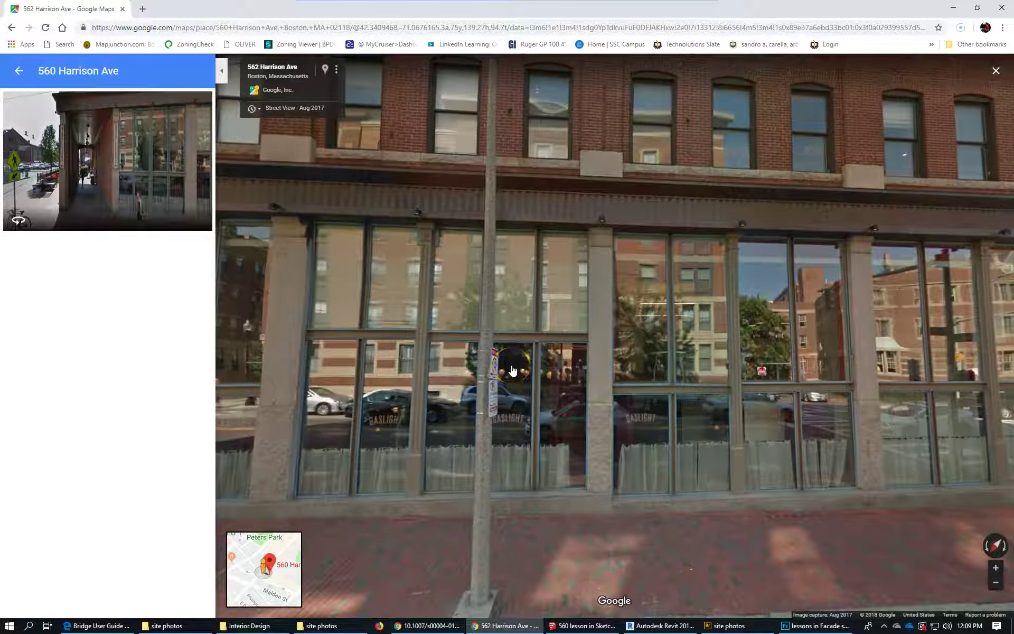
{"action": "left_click_drag", "start_coordinate": [681, 396], "coordinate": [689, 314]}
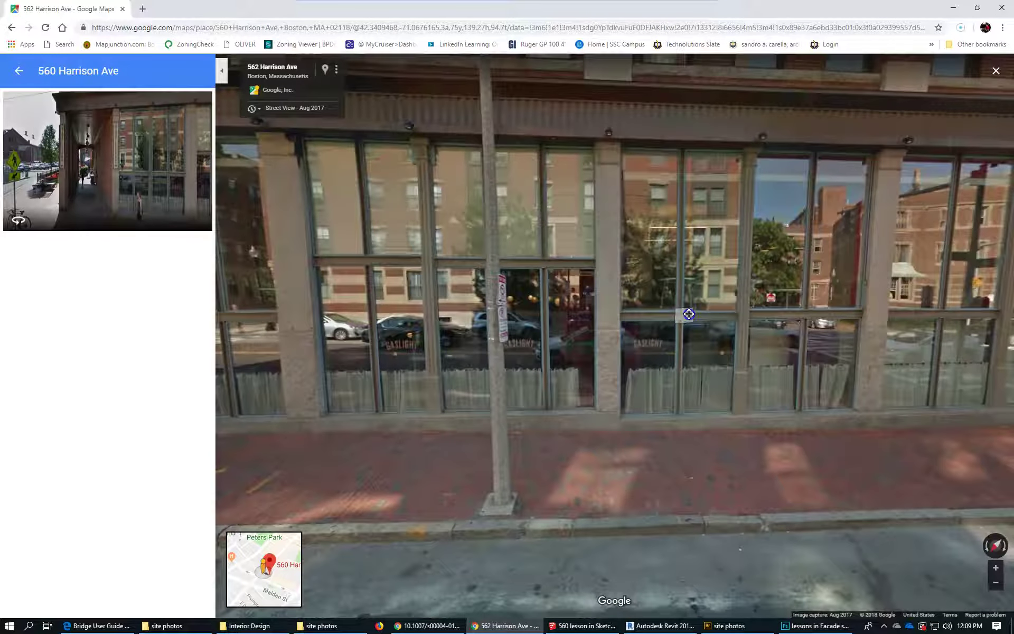
{"action": "left_click_drag", "start_coordinate": [690, 313], "coordinate": [691, 317]}
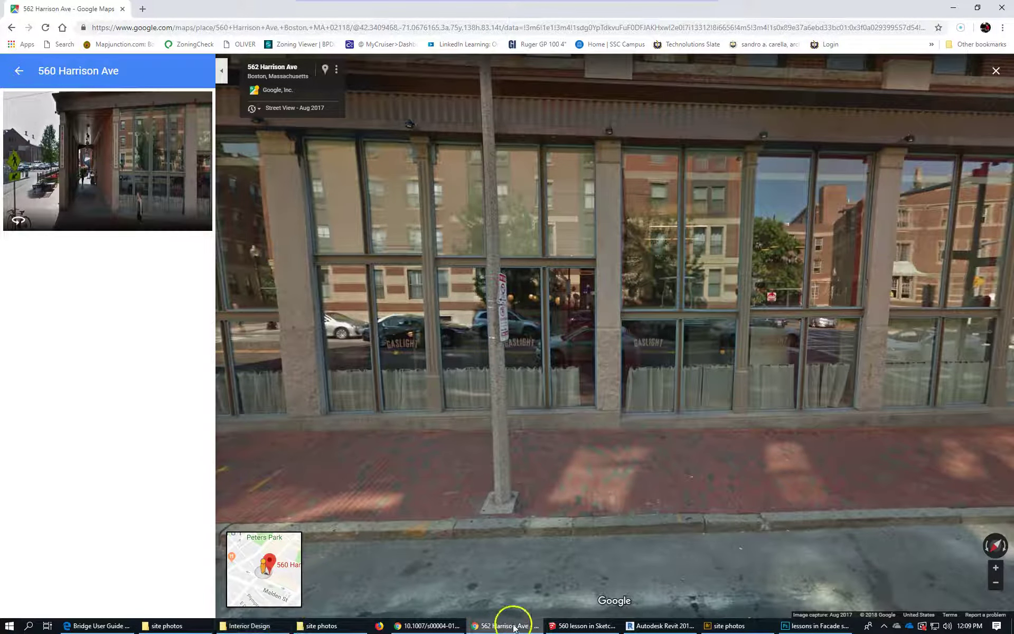
Return to SketchUp and select the photograph underlay and exterior walls group.
{"action": "left_click", "coordinate": [581, 627]}
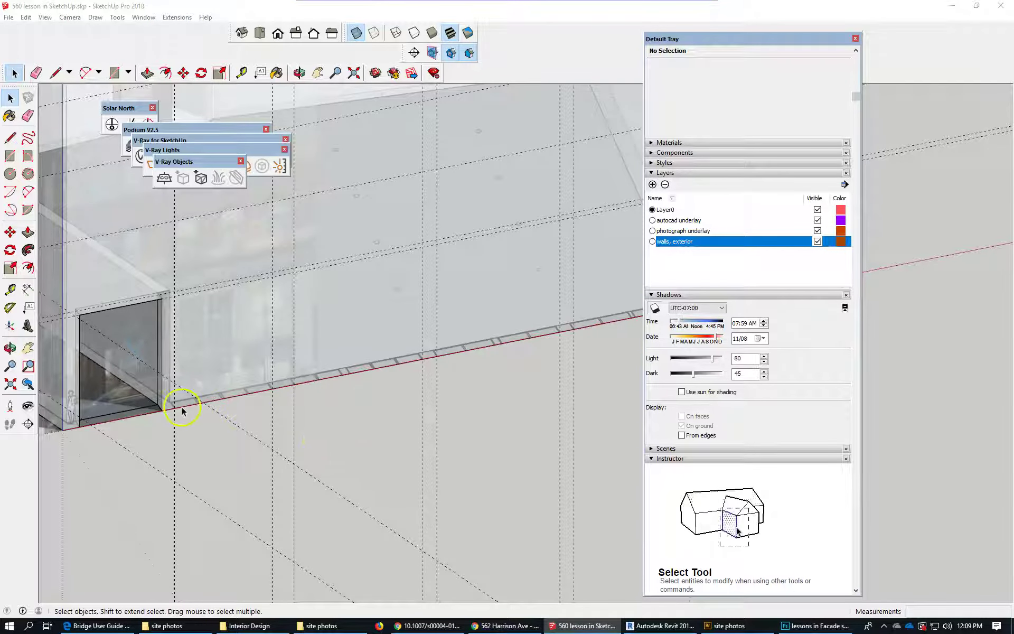
{"action": "scroll", "coordinate": [194, 411], "scroll_direction": "up", "scroll_amount": 3}
{"action": "scroll", "coordinate": [194, 411], "scroll_direction": "up", "scroll_amount": 2}
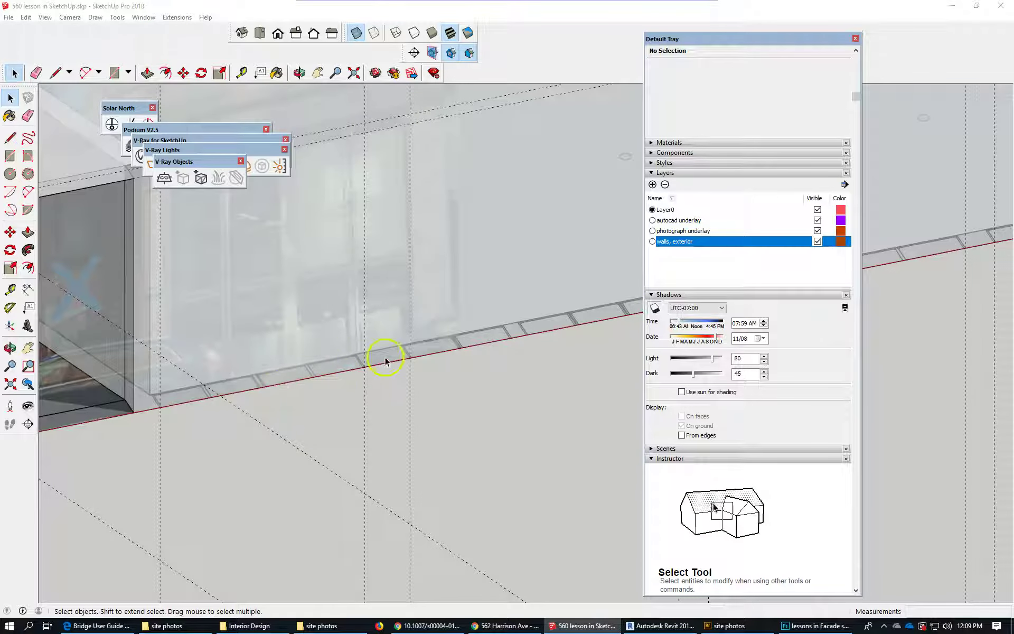
{"action": "scroll", "coordinate": [126, 385], "scroll_direction": "down", "scroll_amount": 1}
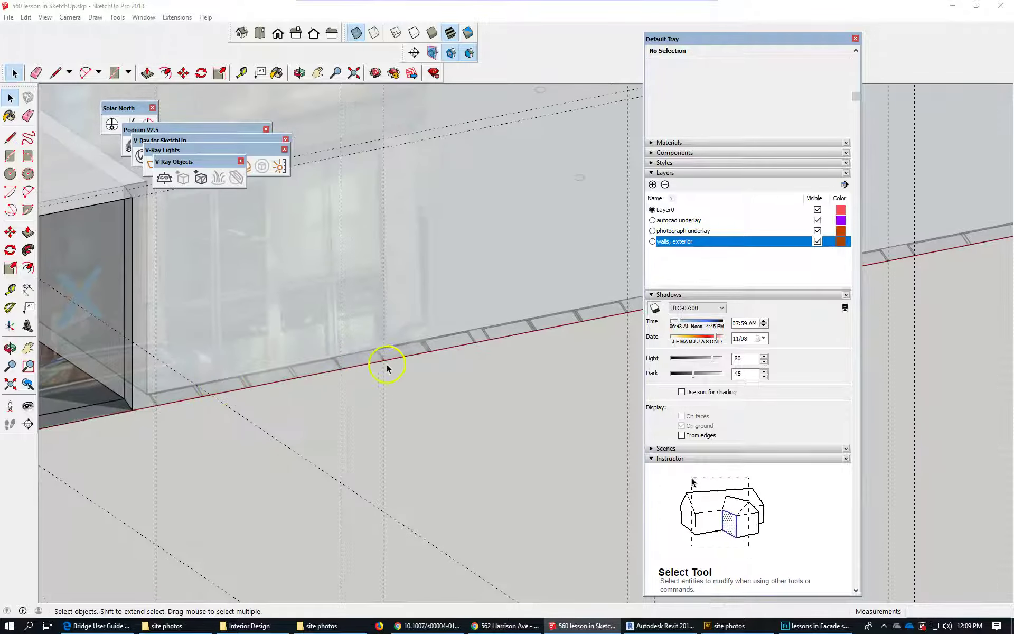
{"action": "left_click", "coordinate": [419, 345]}
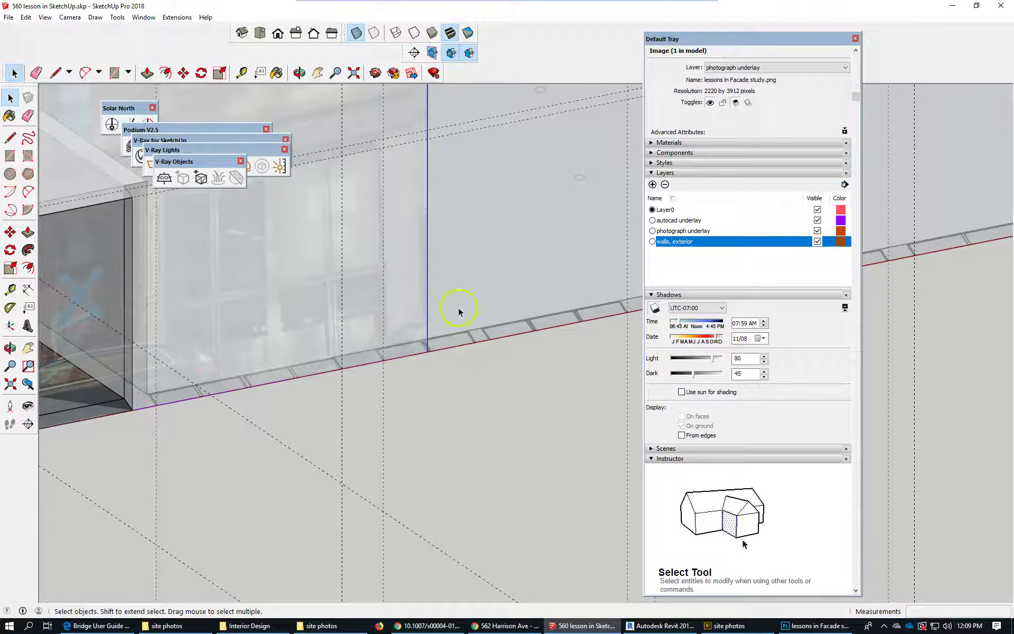
{"action": "left_click", "coordinate": [378, 407]}
Zoom and orbit to frame the whole facade and the wall's base.
{"action": "scroll", "coordinate": [413, 422], "scroll_direction": "down", "scroll_amount": 2}
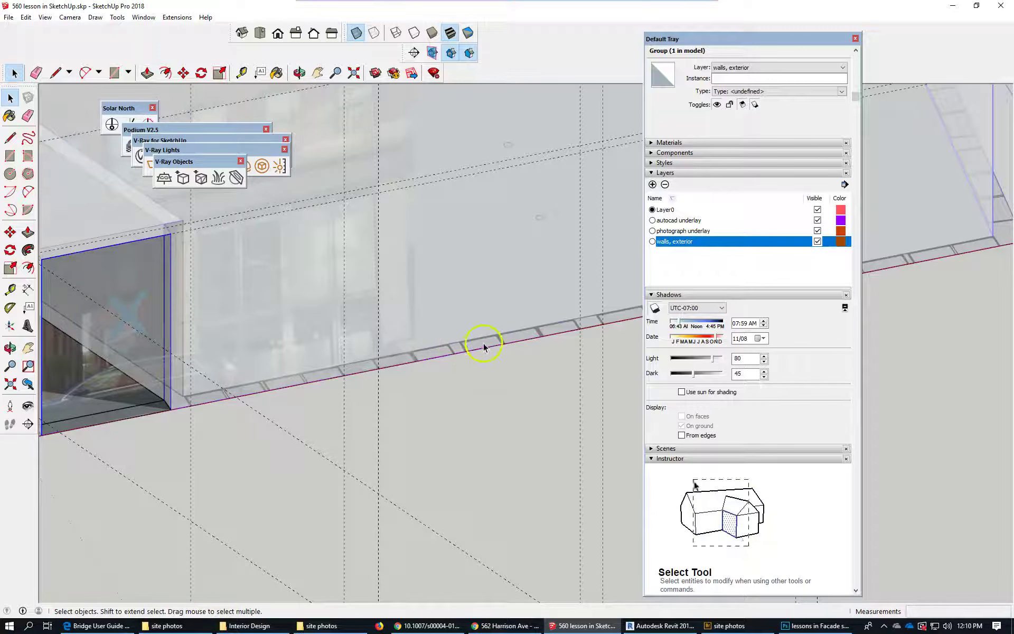
{"action": "scroll", "coordinate": [69, 437], "scroll_direction": "down", "scroll_amount": 2}
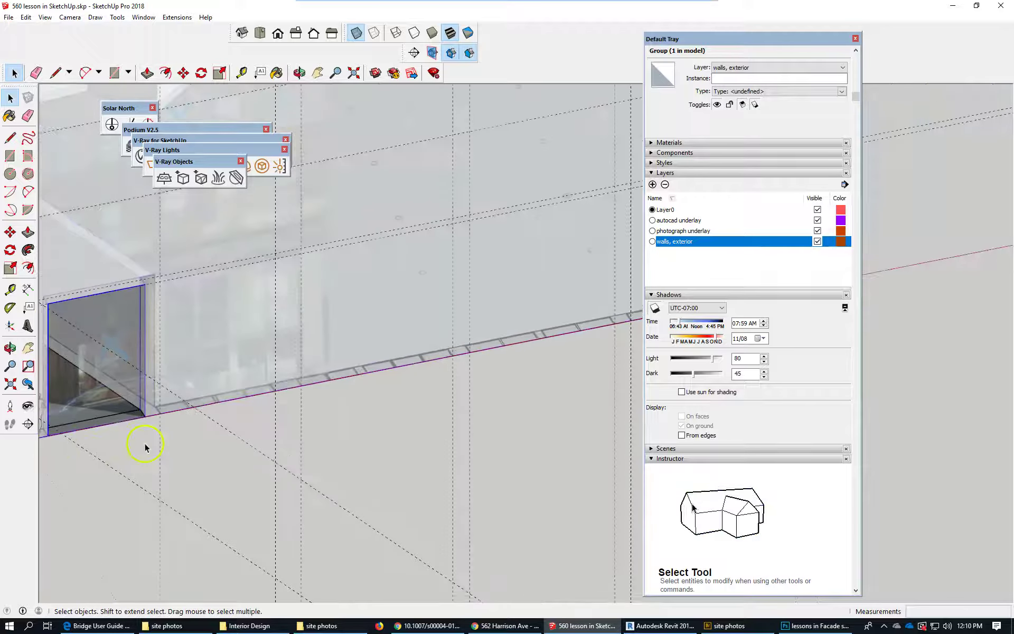
{"action": "scroll", "coordinate": [109, 396], "scroll_direction": "down", "scroll_amount": 1}
{"action": "scroll", "coordinate": [95, 403], "scroll_direction": "down", "scroll_amount": 1}
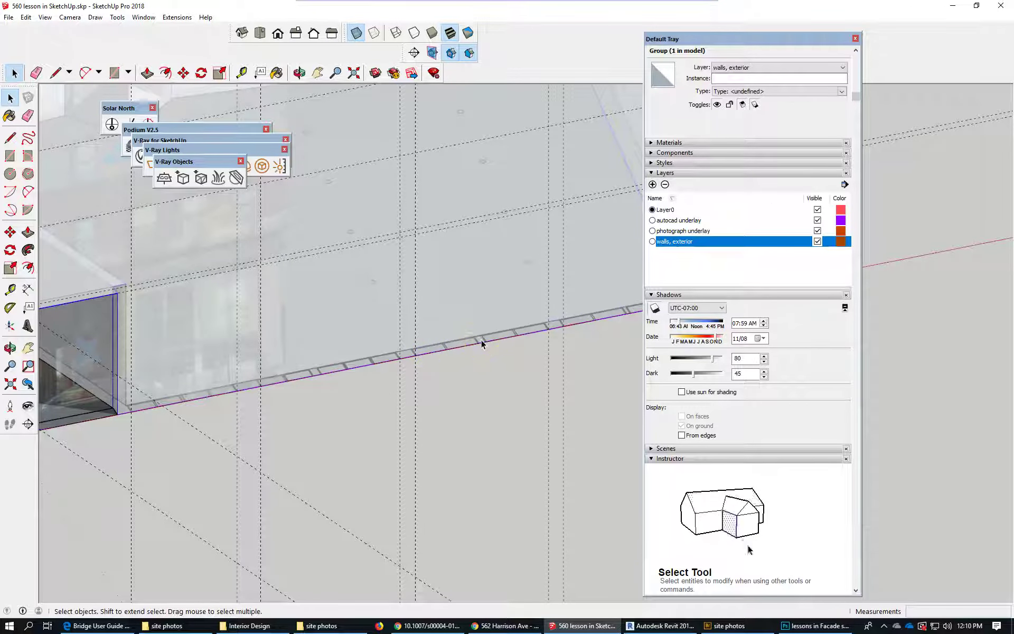
{"action": "middle_click_drag", "start_coordinate": [69, 389], "coordinate": [271, 420]}
{"action": "scroll", "coordinate": [466, 382], "scroll_direction": "down", "scroll_amount": 3}
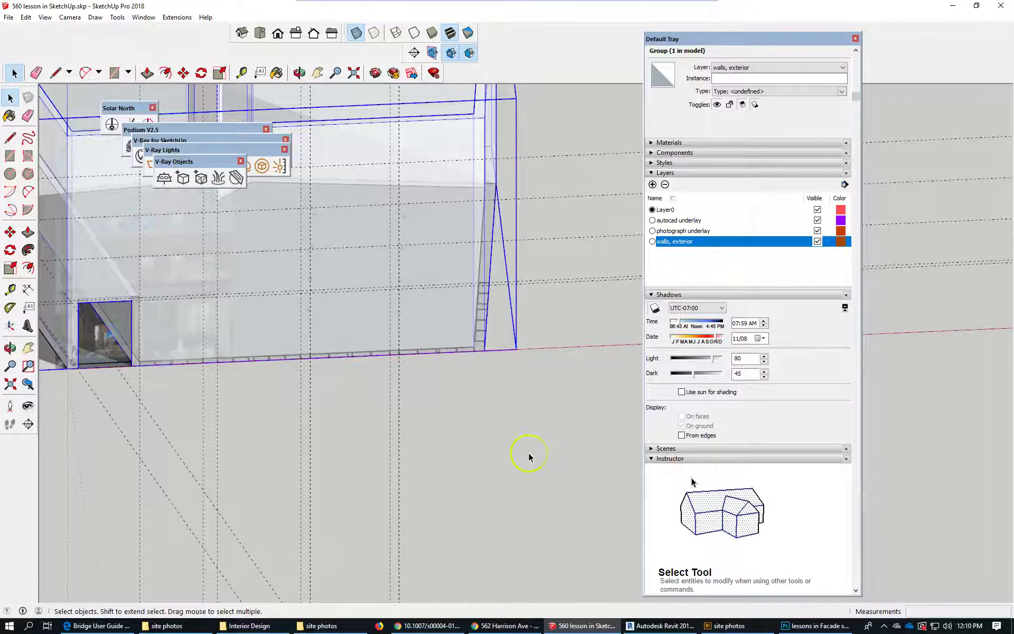
{"action": "scroll", "coordinate": [525, 453], "scroll_direction": "down", "scroll_amount": 1}
{"action": "scroll", "coordinate": [237, 388], "scroll_direction": "up", "scroll_amount": 3}
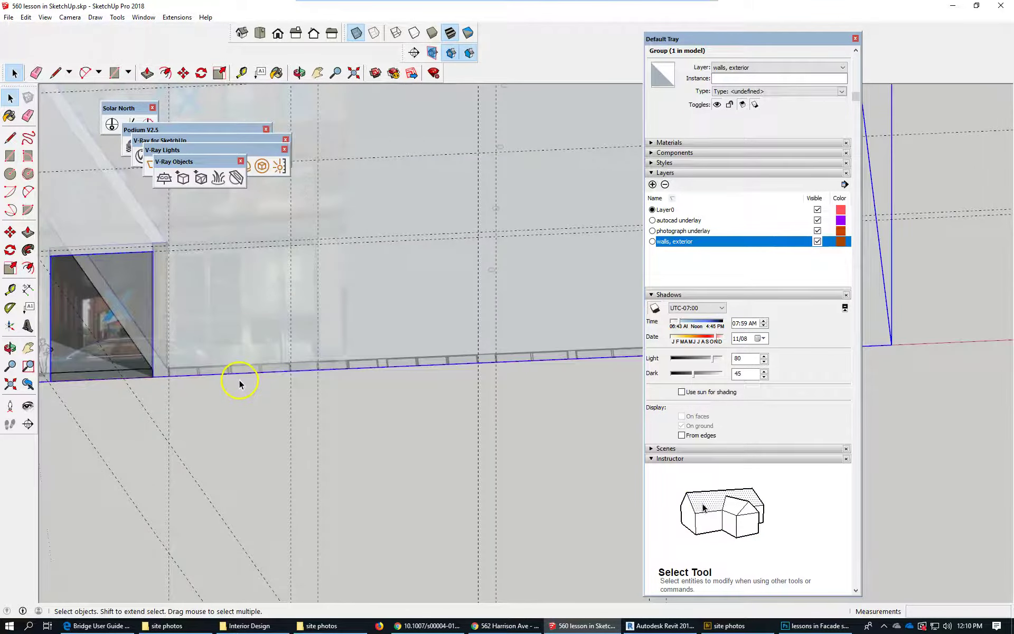
{"action": "scroll", "coordinate": [240, 380], "scroll_direction": "up", "scroll_amount": 2}
{"action": "scroll", "coordinate": [338, 371], "scroll_direction": "up", "scroll_amount": 1}
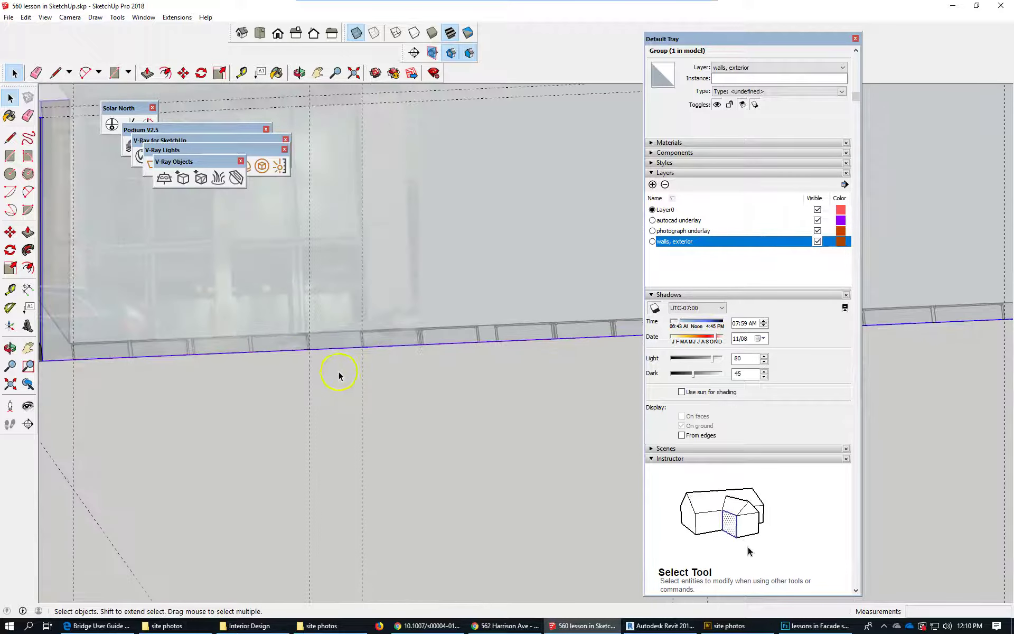
{"action": "middle_click_drag", "start_coordinate": [339, 362], "coordinate": [404, 385]}
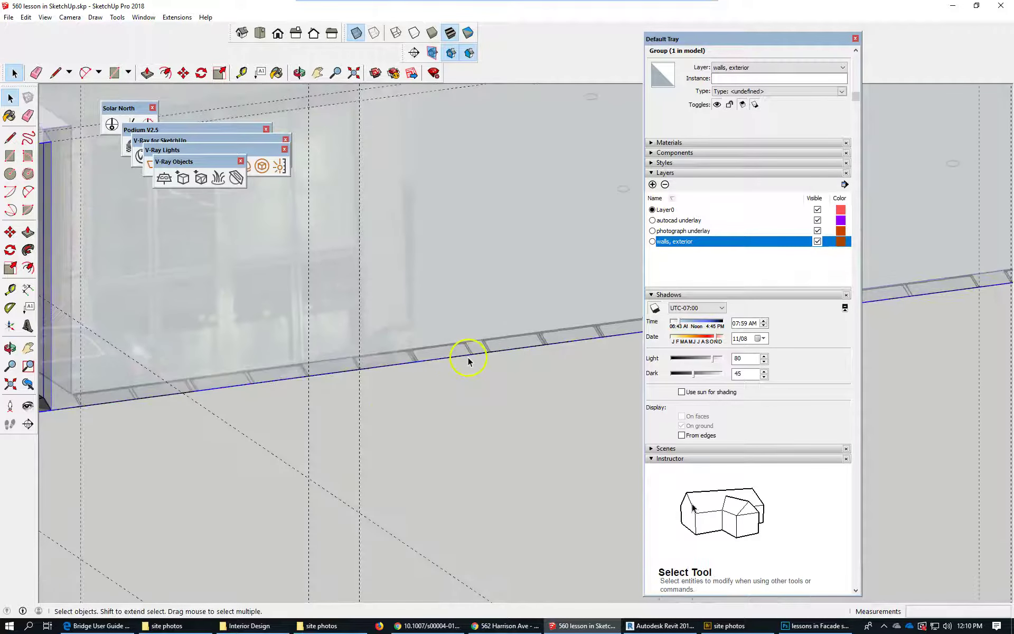
{"action": "scroll", "coordinate": [468, 361], "scroll_direction": "down", "scroll_amount": 2}
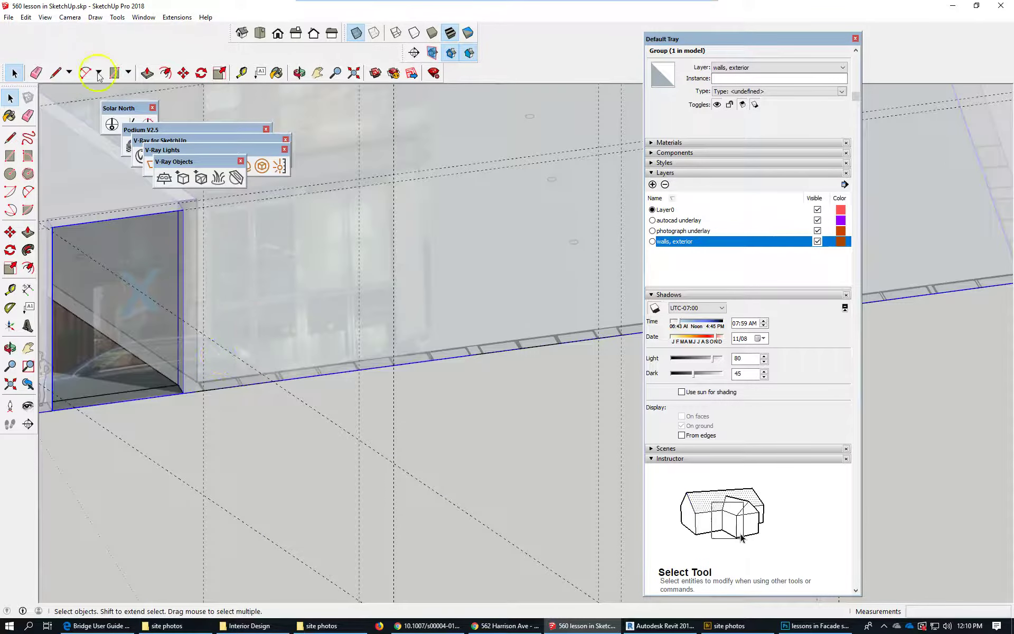
With Tape Measure, place vertical guides on the wall base offset from the window opening's edge.
{"action": "left_click", "coordinate": [11, 289]}
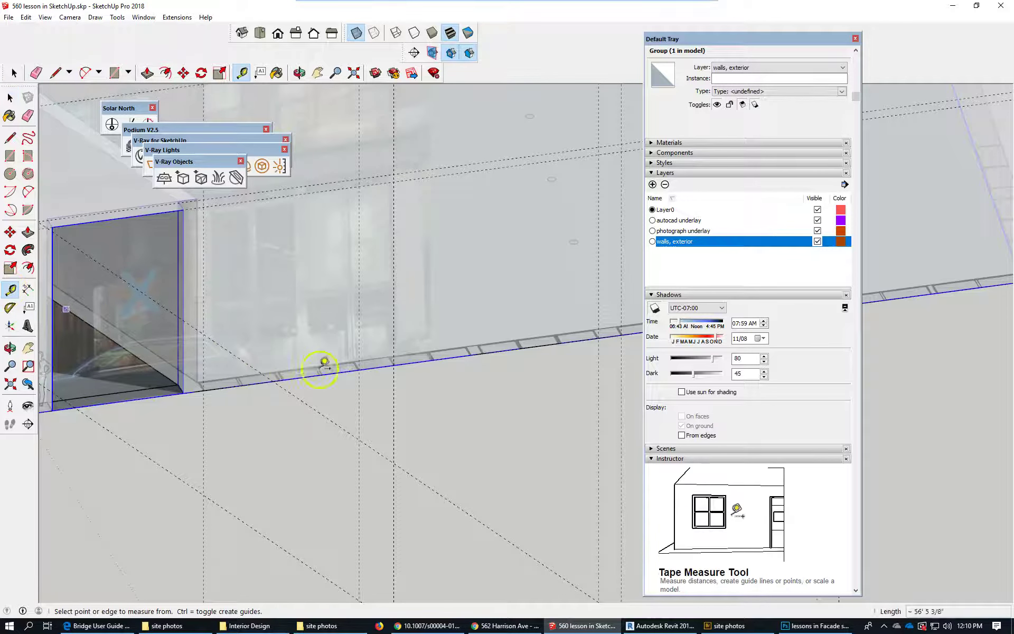
{"action": "scroll", "coordinate": [265, 380], "scroll_direction": "up", "scroll_amount": 2}
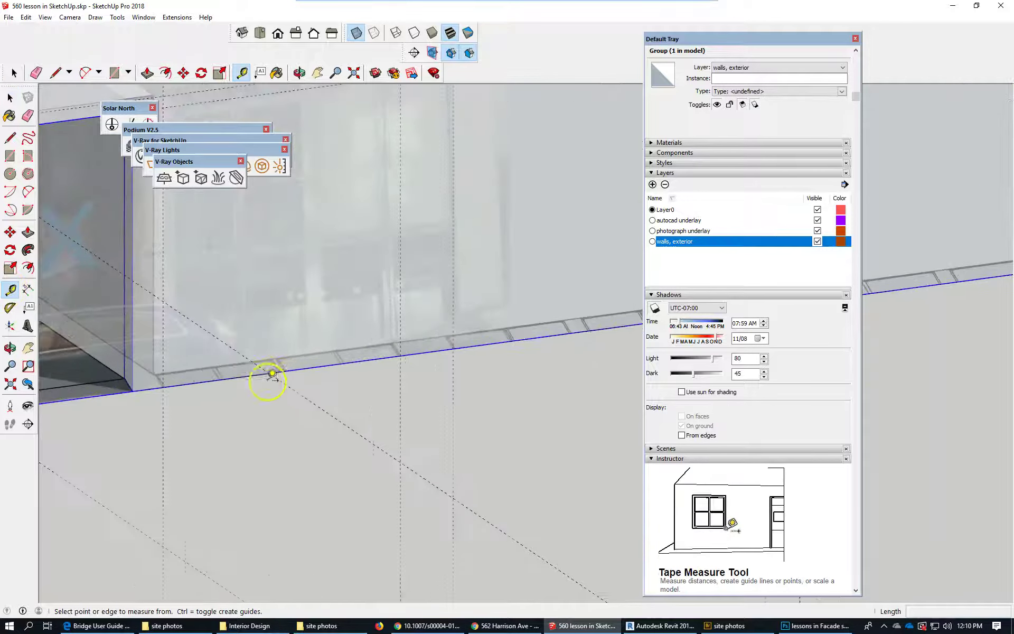
{"action": "left_click", "coordinate": [162, 253]}
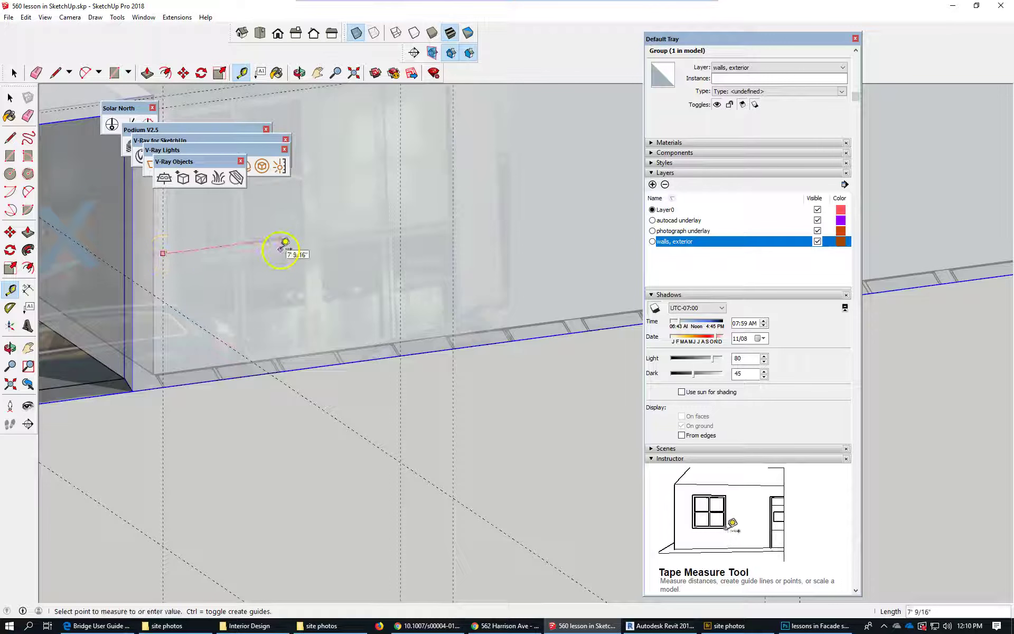
{"action": "scroll", "coordinate": [278, 372], "scroll_direction": "up", "scroll_amount": 3}
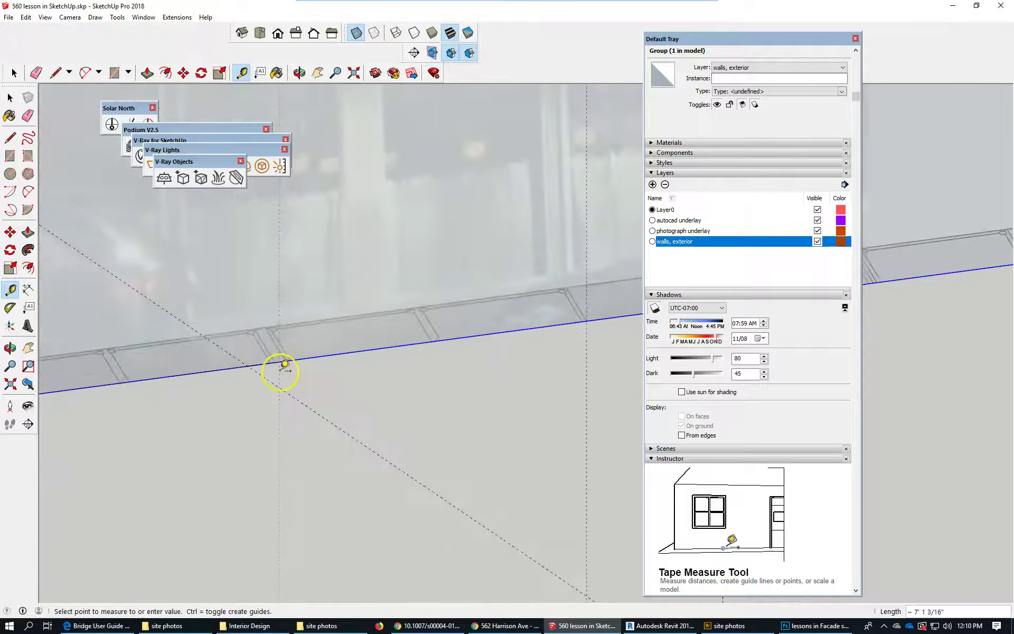
{"action": "scroll", "coordinate": [285, 364], "scroll_direction": "up", "scroll_amount": 2}
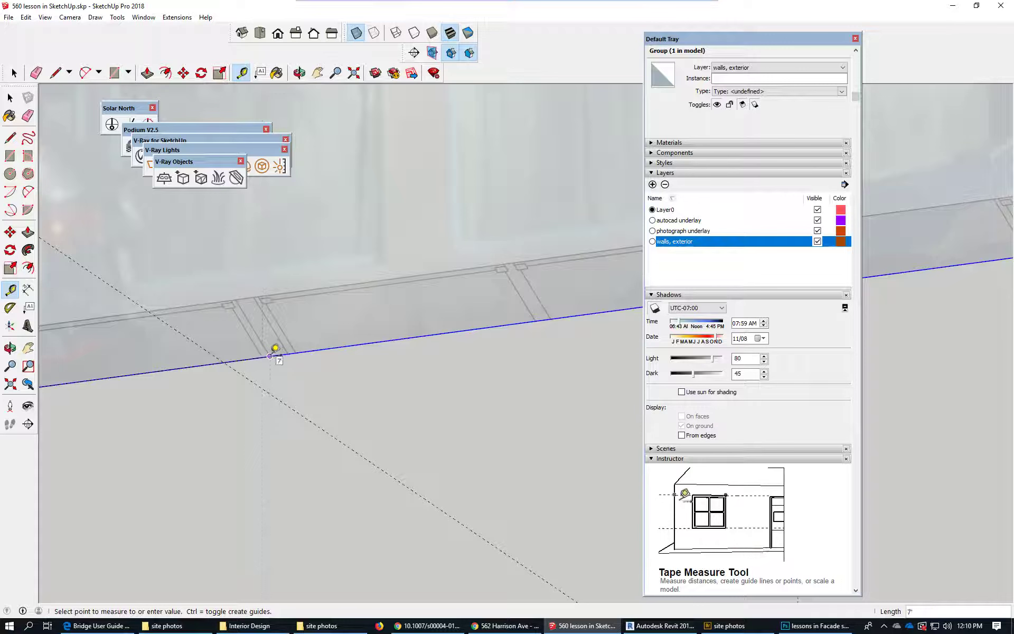
{"action": "left_click", "coordinate": [271, 355]}
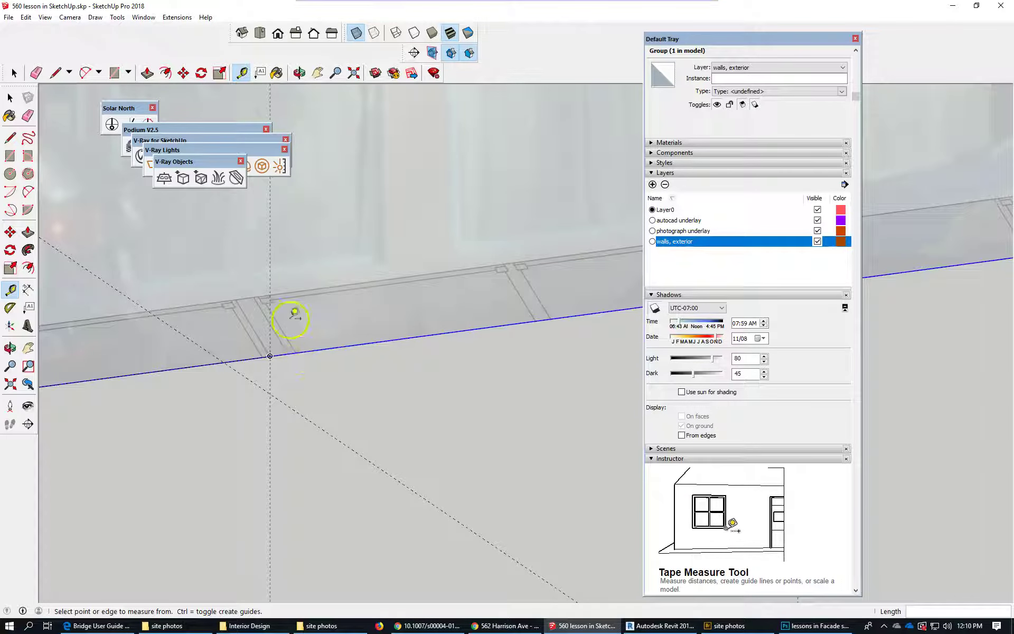
{"action": "left_click", "coordinate": [270, 254]}
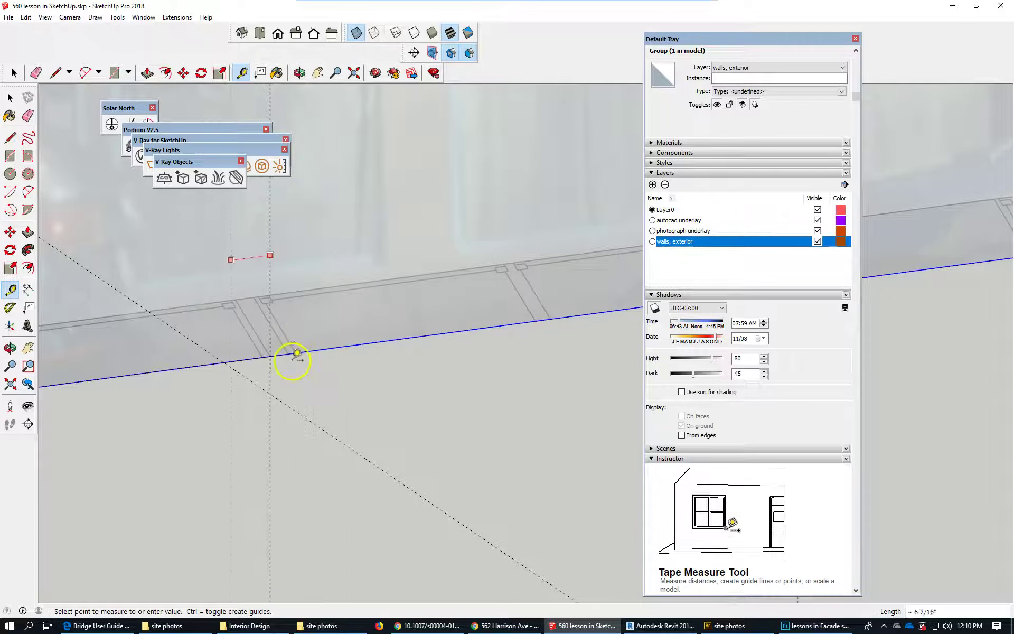
{"action": "left_click", "coordinate": [289, 352]}
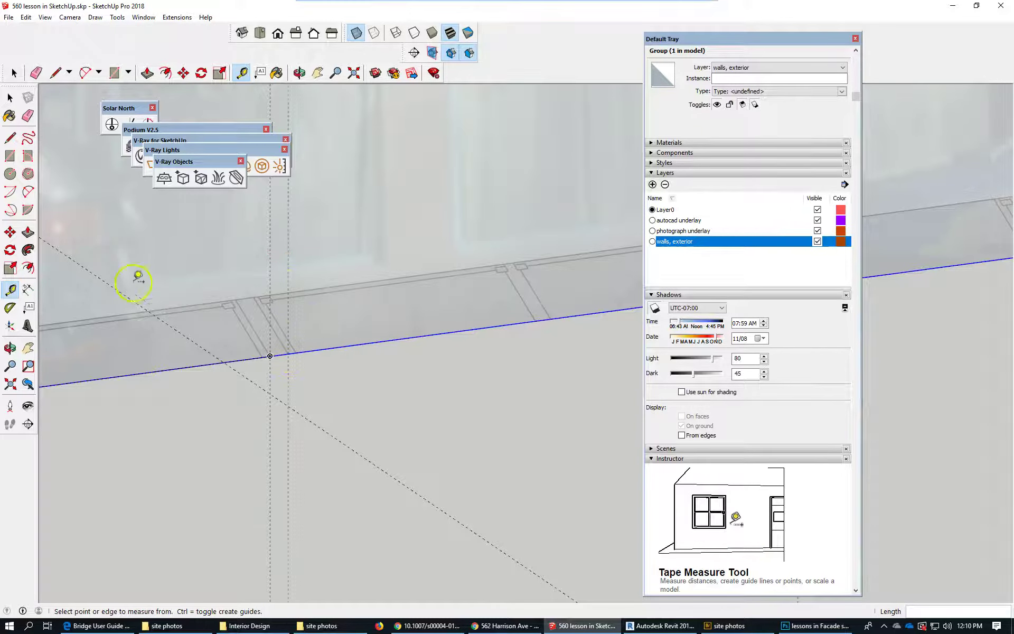
Place a vertical guide at a measured offset and another 1' 1/4" beyond it.
{"action": "scroll", "coordinate": [76, 349], "scroll_direction": "down", "scroll_amount": 3}
{"action": "scroll", "coordinate": [84, 365], "scroll_direction": "down", "scroll_amount": 3}
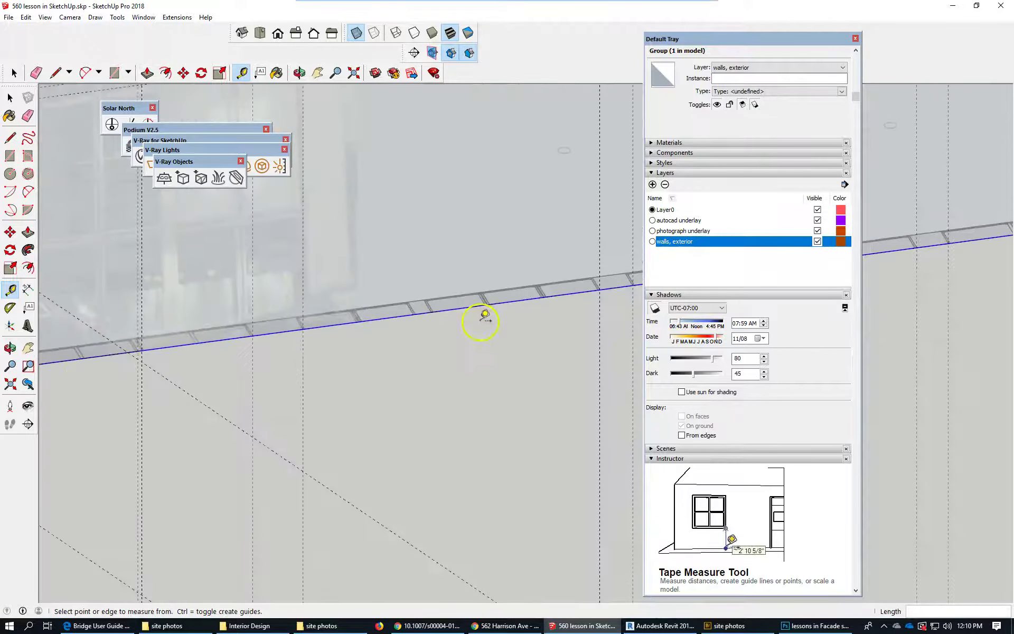
{"action": "scroll", "coordinate": [478, 314], "scroll_direction": "up", "scroll_amount": 3}
{"action": "scroll", "coordinate": [294, 328], "scroll_direction": "down", "scroll_amount": 2}
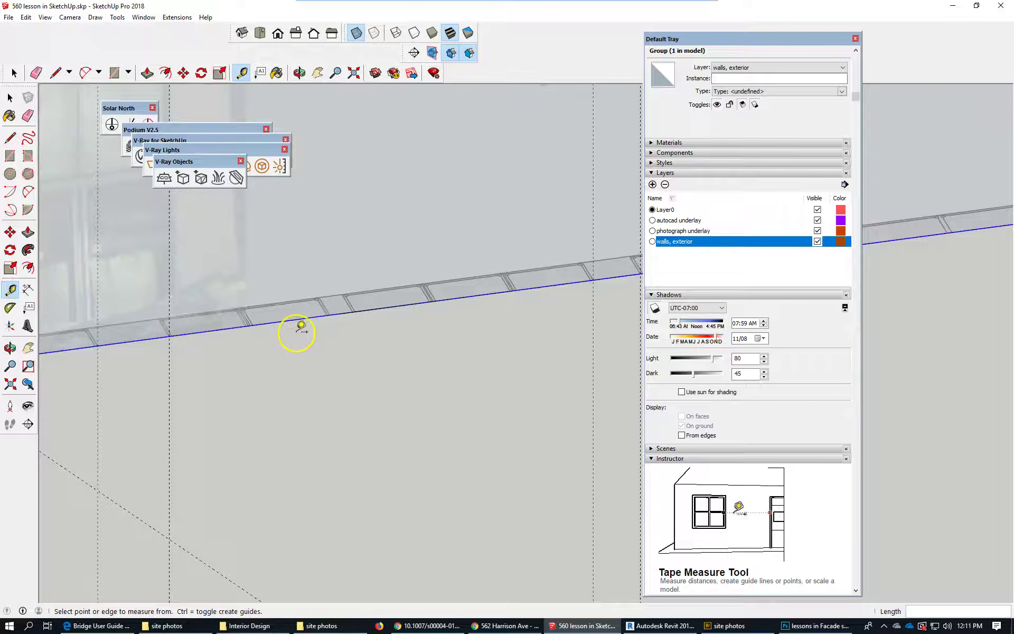
{"action": "left_click", "coordinate": [169, 257]}
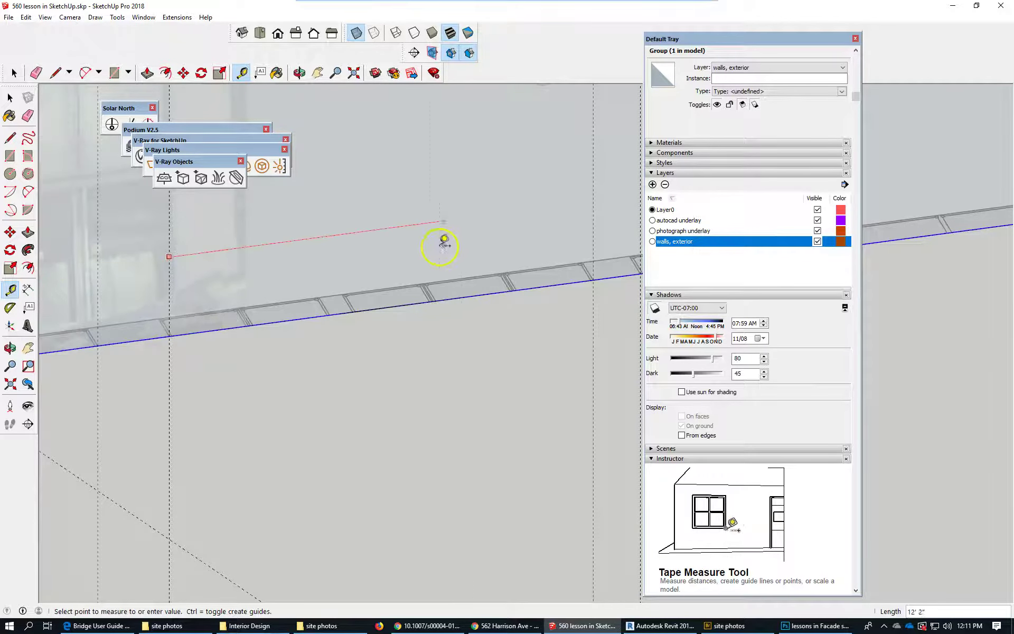
{"action": "scroll", "coordinate": [333, 311], "scroll_direction": "up", "scroll_amount": 2}
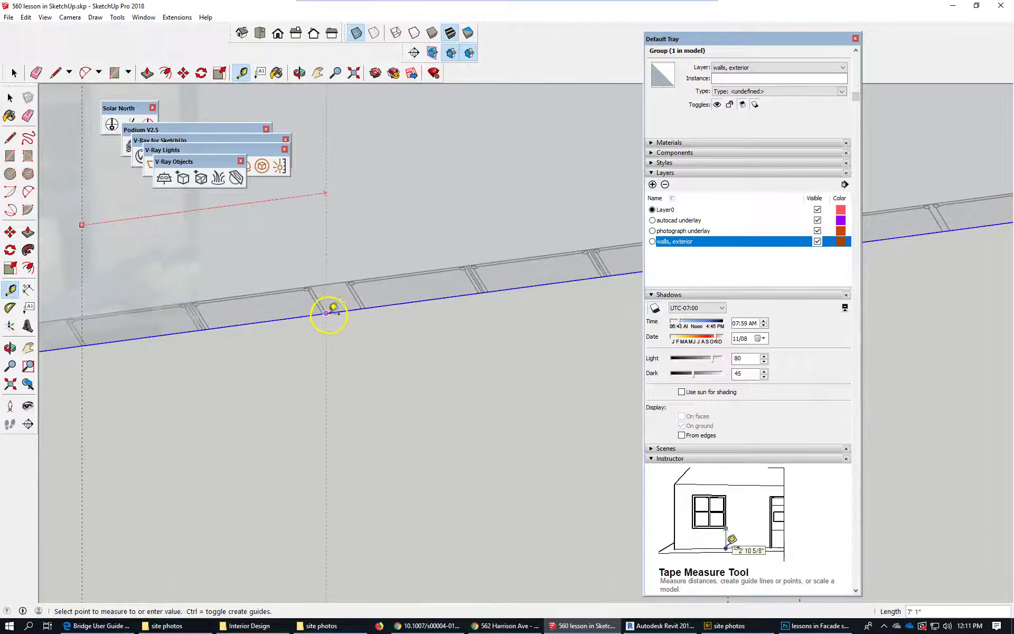
{"action": "left_click", "coordinate": [332, 314]}
{"action": "left_click", "coordinate": [326, 237]}
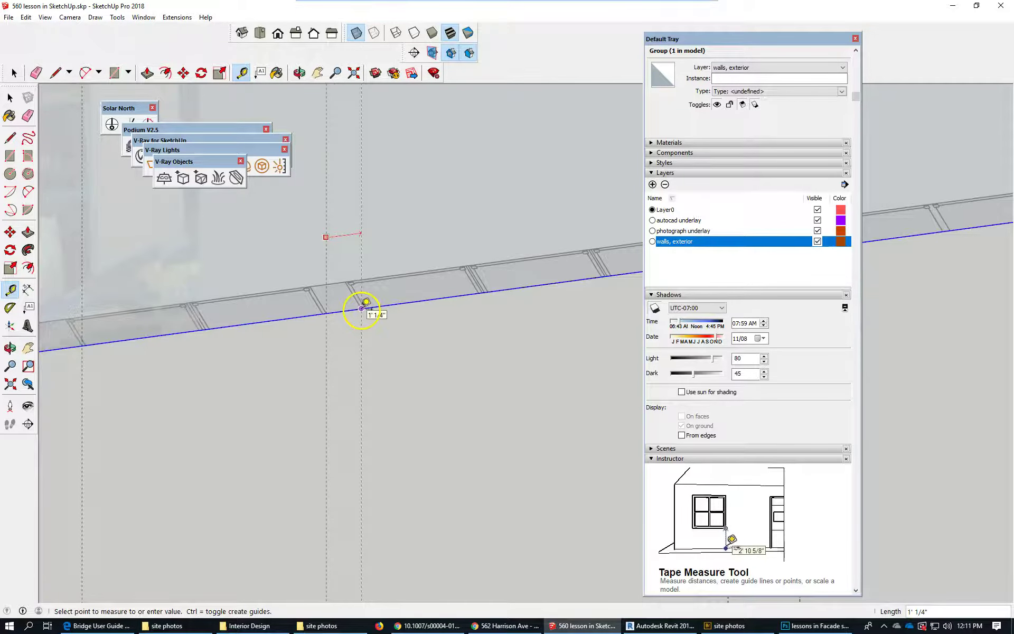
{"action": "left_click", "coordinate": [361, 308]}
Add another vertical guide from a guide intersection and a second 1' 1/4" further along.
{"action": "scroll", "coordinate": [165, 333], "scroll_direction": "down", "scroll_amount": 4}
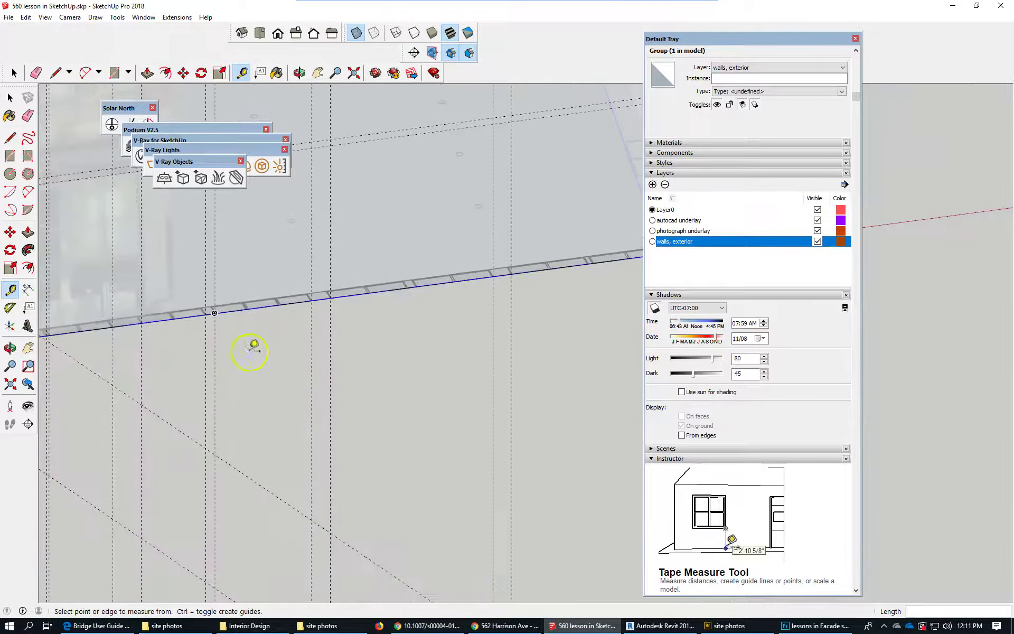
{"action": "scroll", "coordinate": [453, 254], "scroll_direction": "up", "scroll_amount": 3}
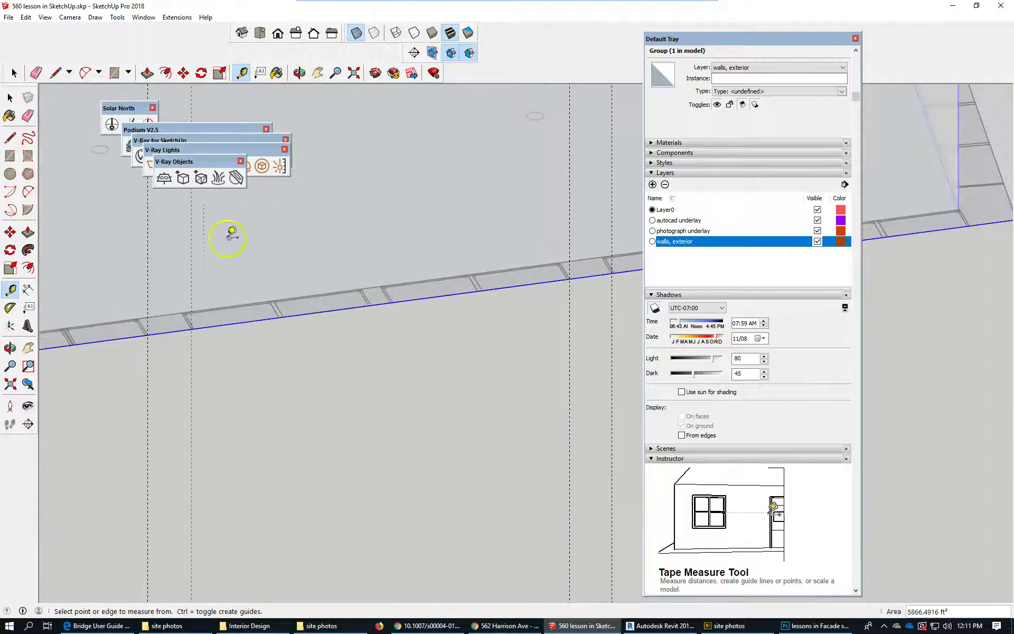
{"action": "left_click", "coordinate": [191, 248]}
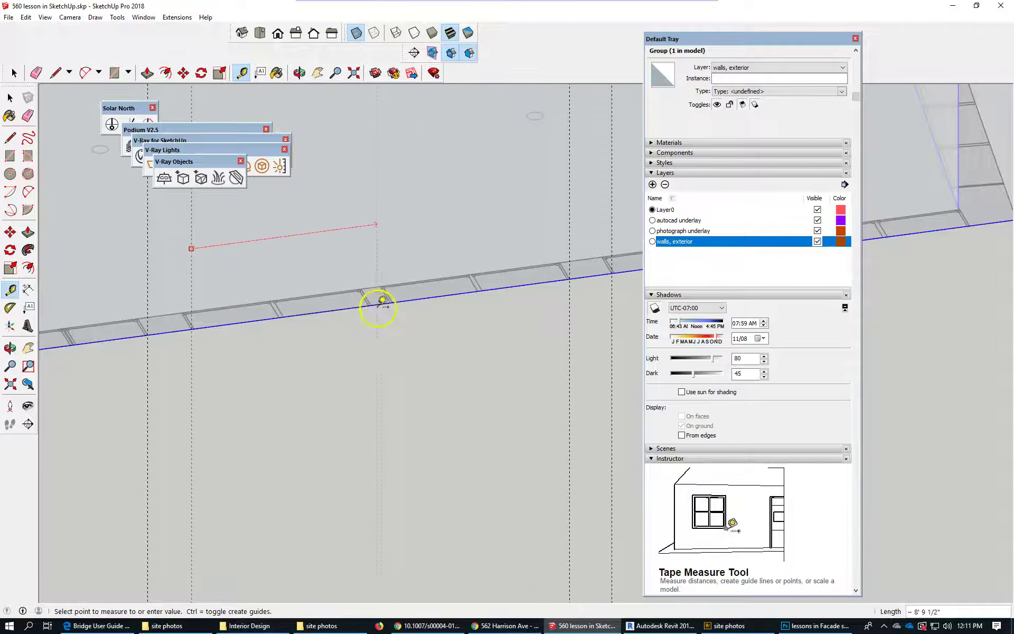
{"action": "left_click", "coordinate": [372, 305]}
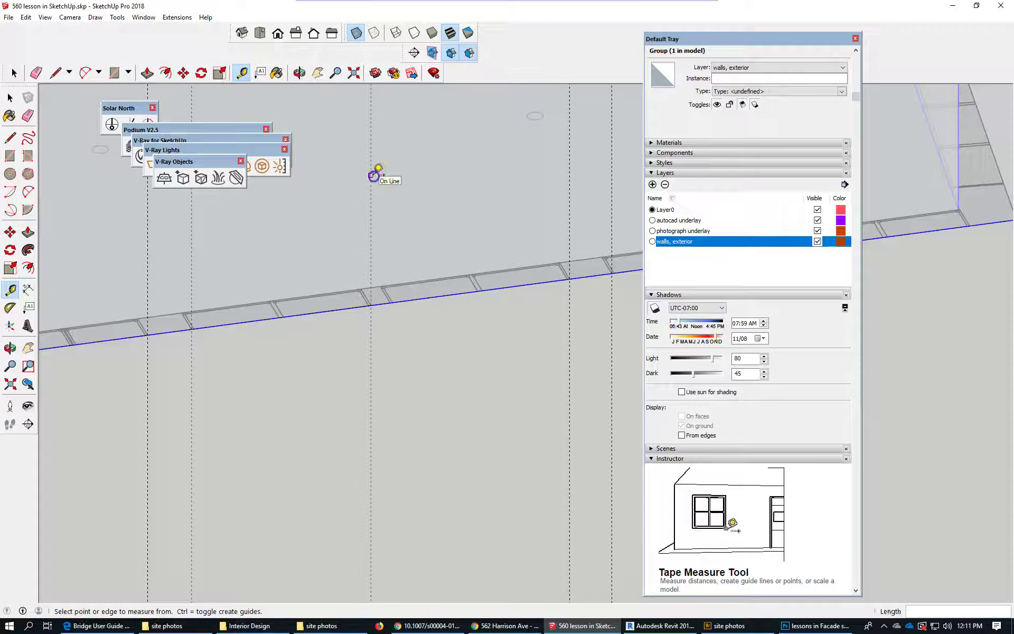
{"action": "left_click", "coordinate": [371, 175]}
{"action": "scroll", "coordinate": [389, 301], "scroll_direction": "up", "scroll_amount": 2}
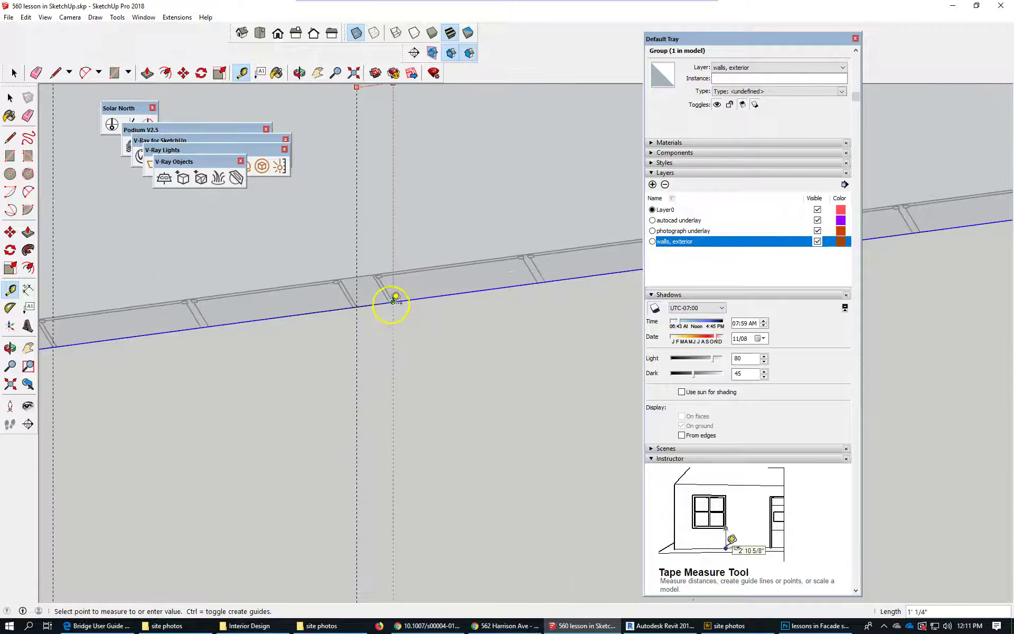
{"action": "left_click", "coordinate": [389, 302]}
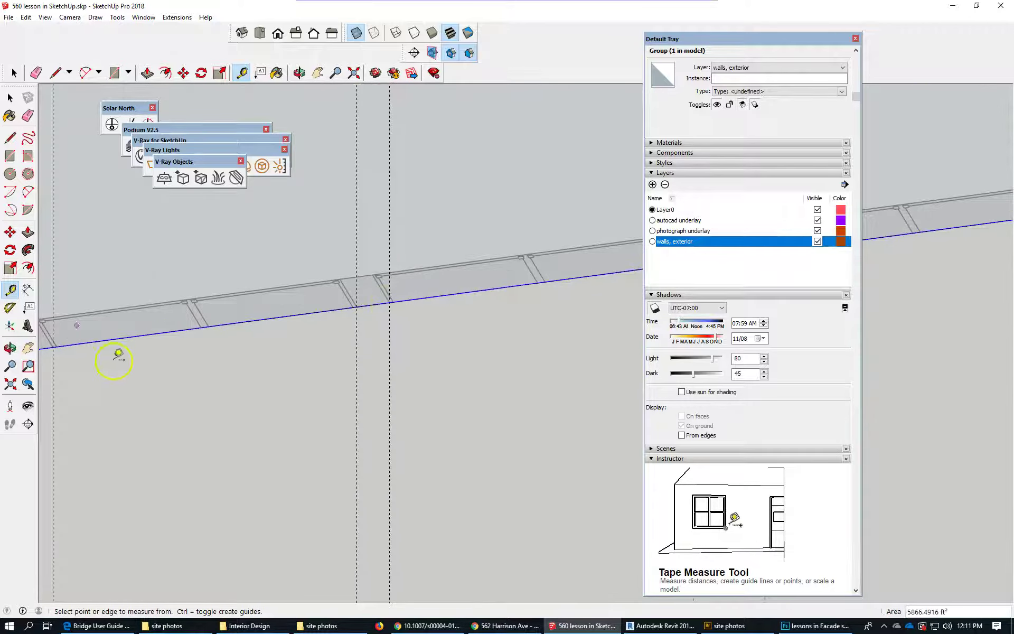
Drop a vertical guide 8' 6" along from a guide near the wall corner.
{"action": "scroll", "coordinate": [158, 359], "scroll_direction": "down", "scroll_amount": 2}
{"action": "scroll", "coordinate": [164, 359], "scroll_direction": "down", "scroll_amount": 2}
{"action": "scroll", "coordinate": [370, 285], "scroll_direction": "up", "scroll_amount": 1}
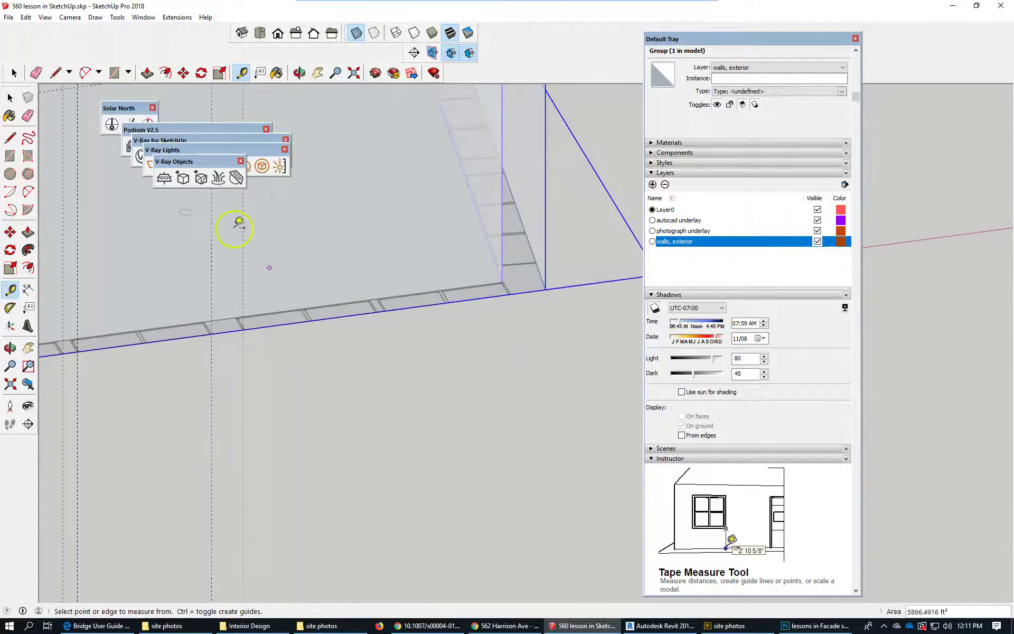
{"action": "left_click", "coordinate": [242, 233]}
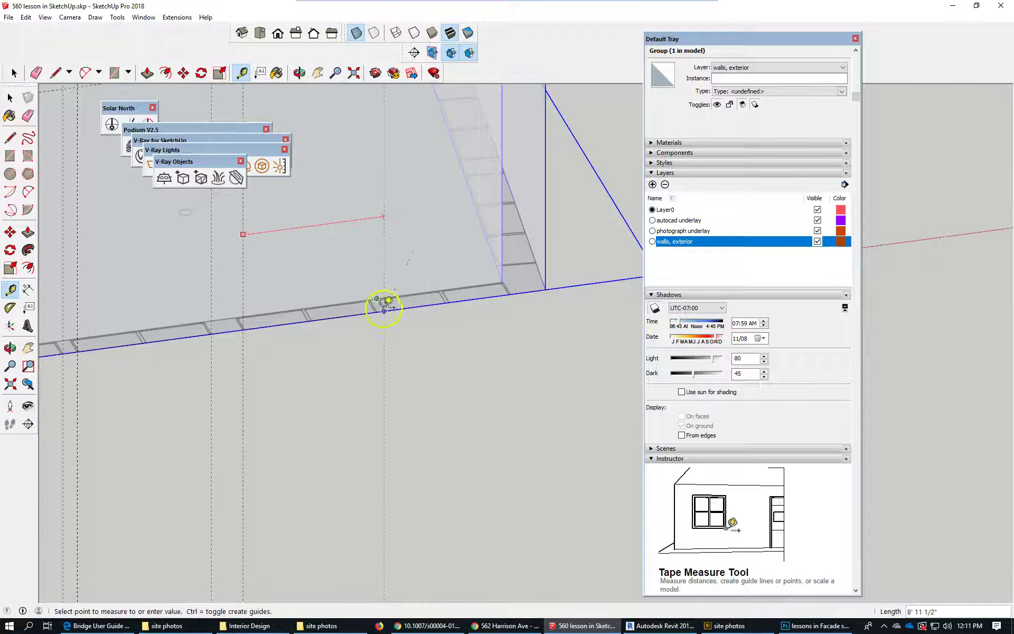
{"action": "scroll", "coordinate": [388, 302], "scroll_direction": "up", "scroll_amount": 1}
{"action": "scroll", "coordinate": [386, 305], "scroll_direction": "up", "scroll_amount": 2}
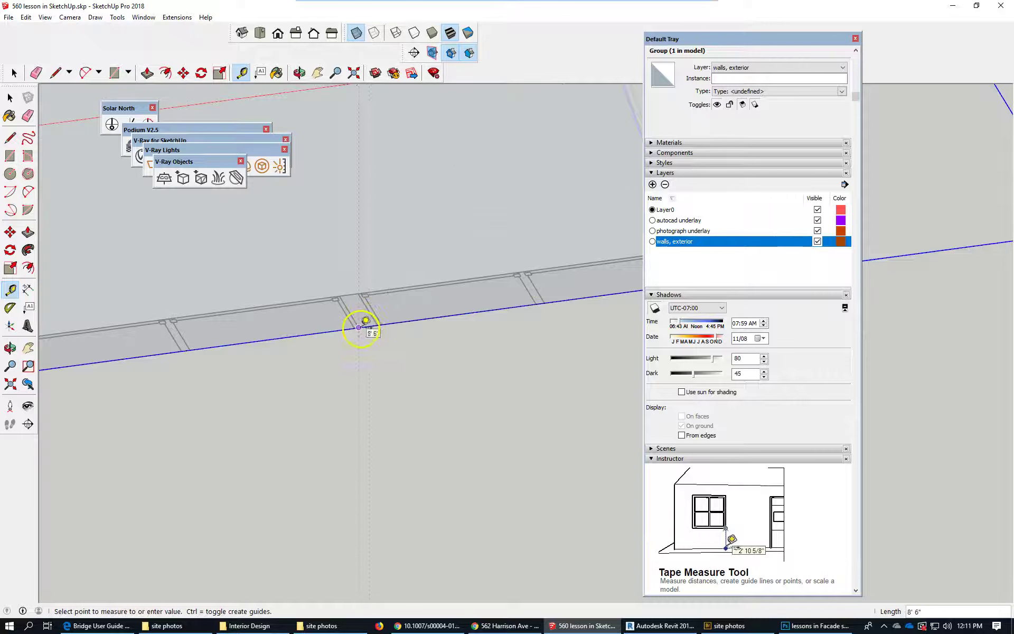
{"action": "left_click", "coordinate": [359, 327]}
{"action": "left_click", "coordinate": [359, 204]}
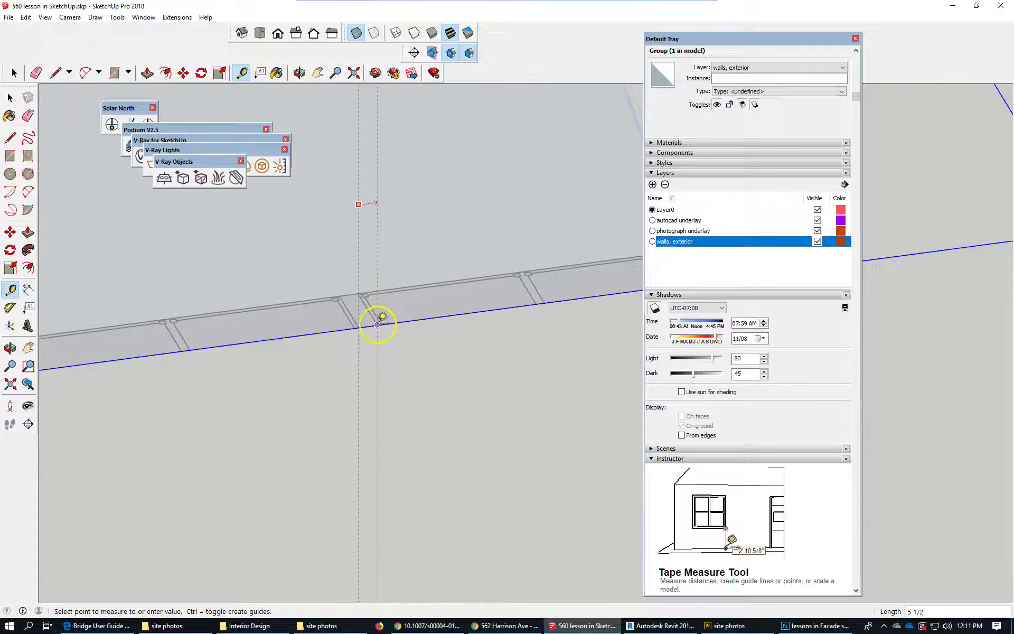
Place a vertical guide 5 1/2" from the last one.
{"action": "left_click", "coordinate": [377, 325]}
{"action": "scroll", "coordinate": [454, 306], "scroll_direction": "down", "scroll_amount": 3}
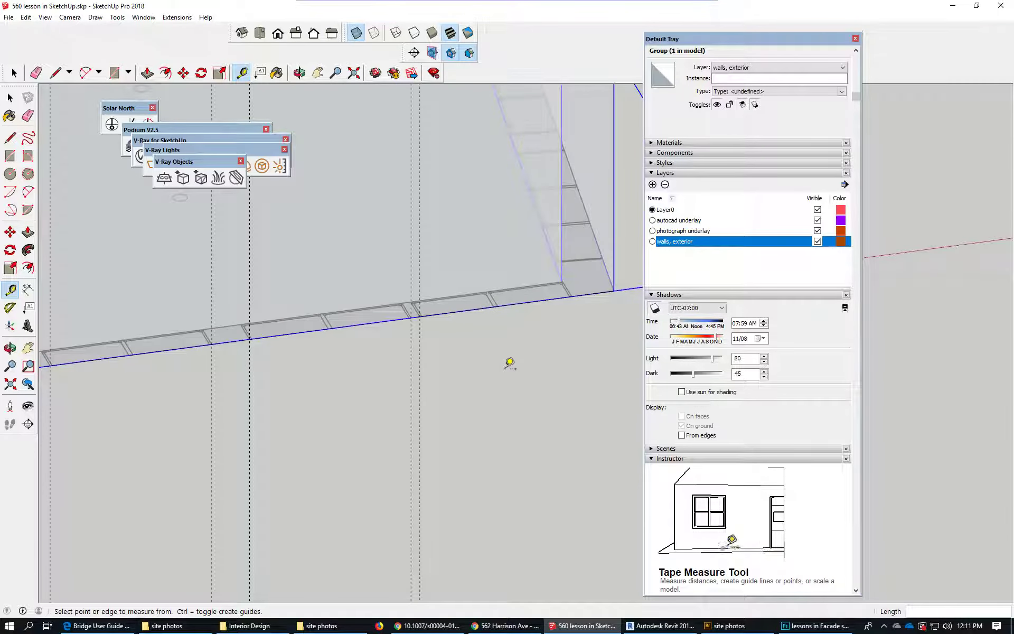
{"action": "scroll", "coordinate": [510, 363], "scroll_direction": "down", "scroll_amount": 3}
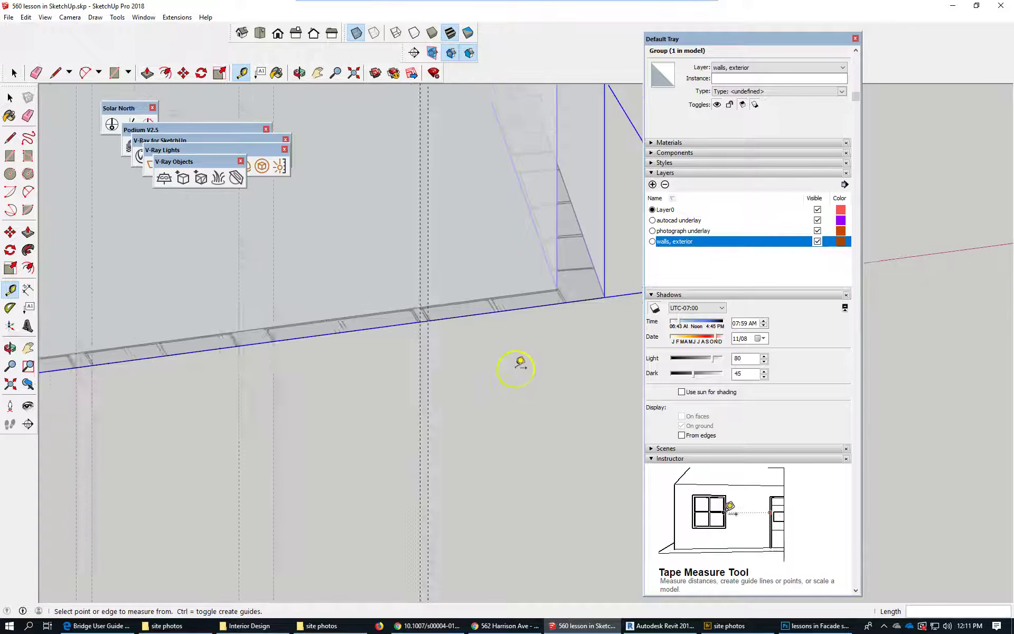
{"action": "left_click", "coordinate": [519, 387]}
Zoom out of the model and switch to the 562 Harrison Ave street imagery in Chrome.
{"action": "scroll", "coordinate": [521, 385], "scroll_direction": "down", "scroll_amount": 3}
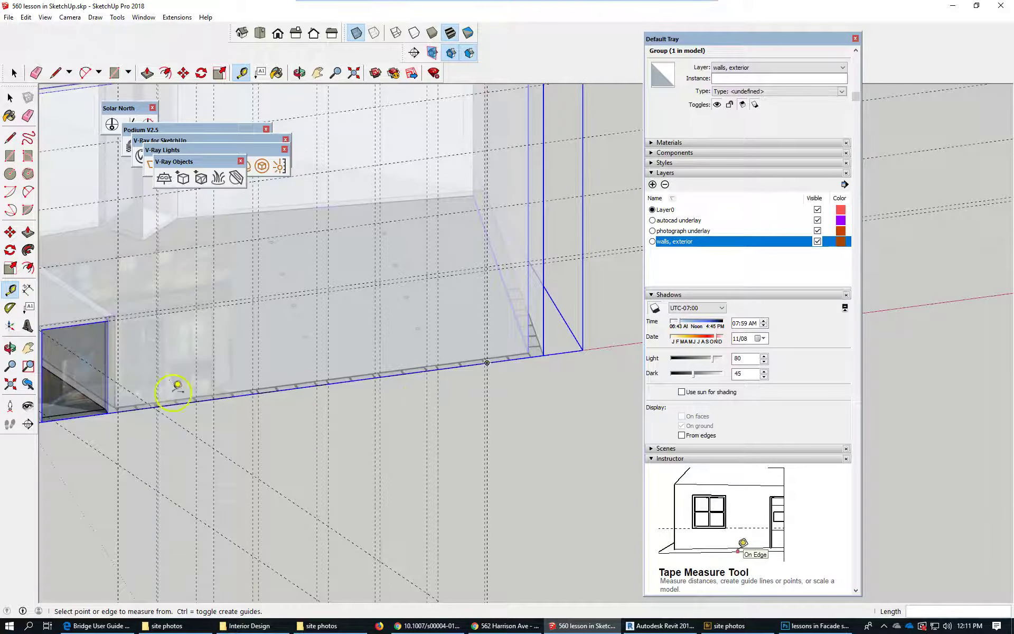
{"action": "scroll", "coordinate": [87, 401], "scroll_direction": "up", "scroll_amount": 4}
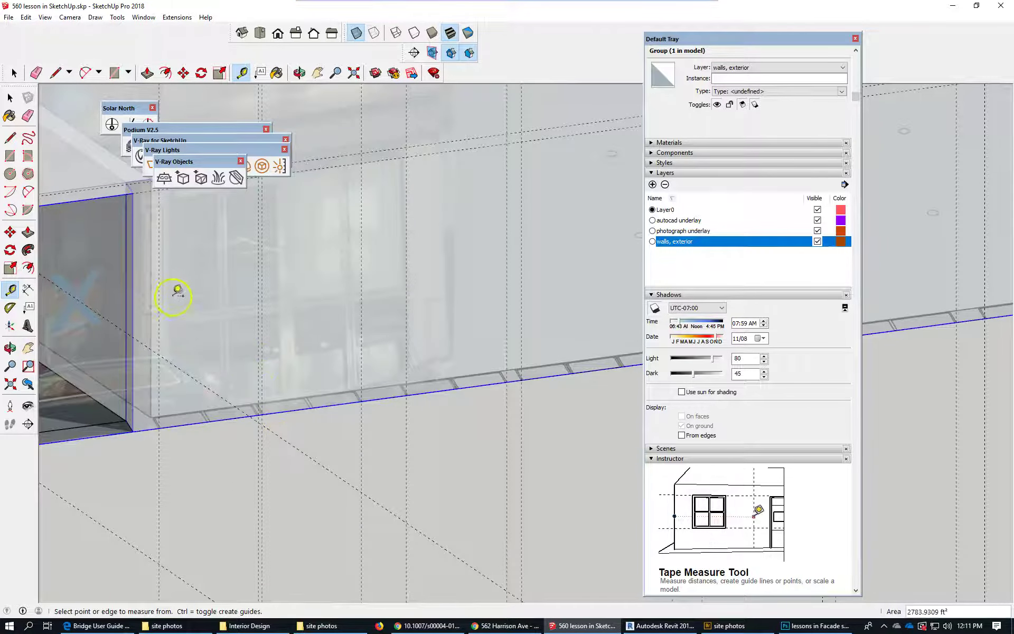
{"action": "scroll", "coordinate": [174, 294], "scroll_direction": "down", "scroll_amount": 2}
{"action": "scroll", "coordinate": [464, 414], "scroll_direction": "down", "scroll_amount": 3}
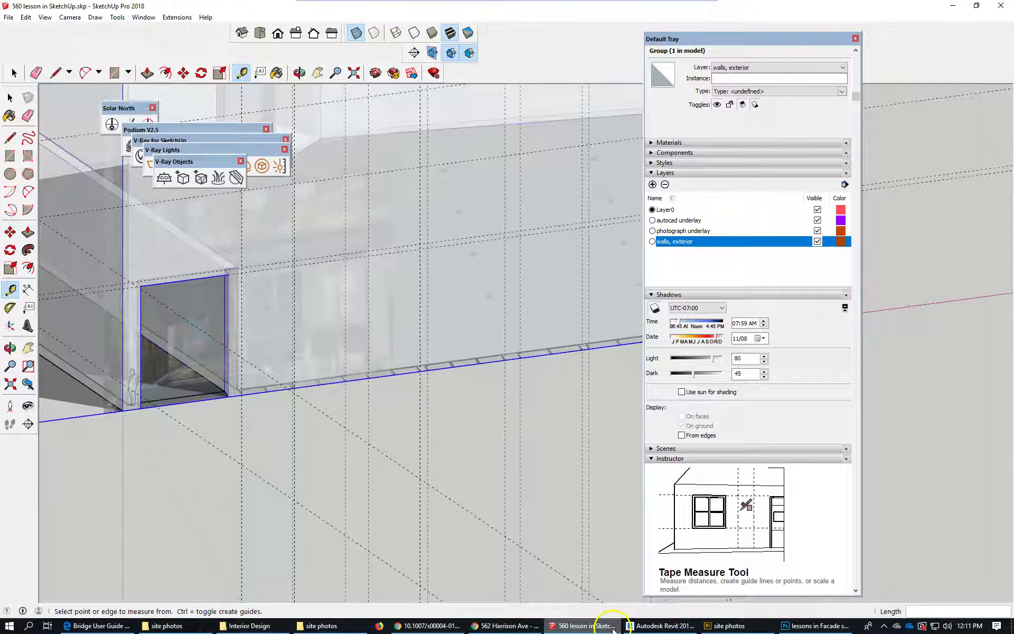
{"action": "left_click", "coordinate": [513, 628]}
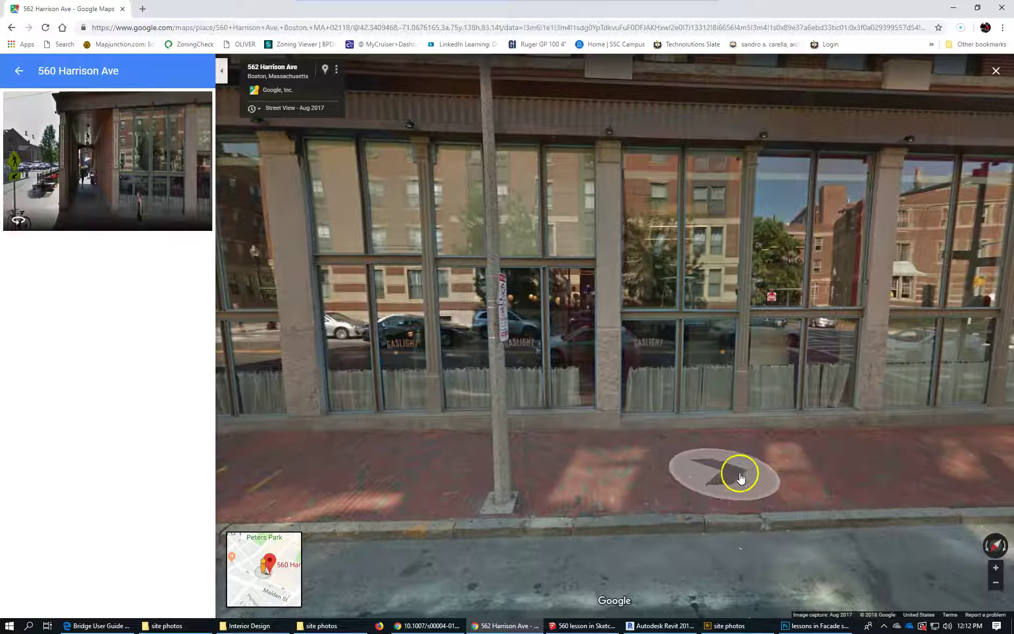
Move along the sidewalk near the building corner and zoom in on a storefront window.
{"action": "left_click", "coordinate": [344, 434]}
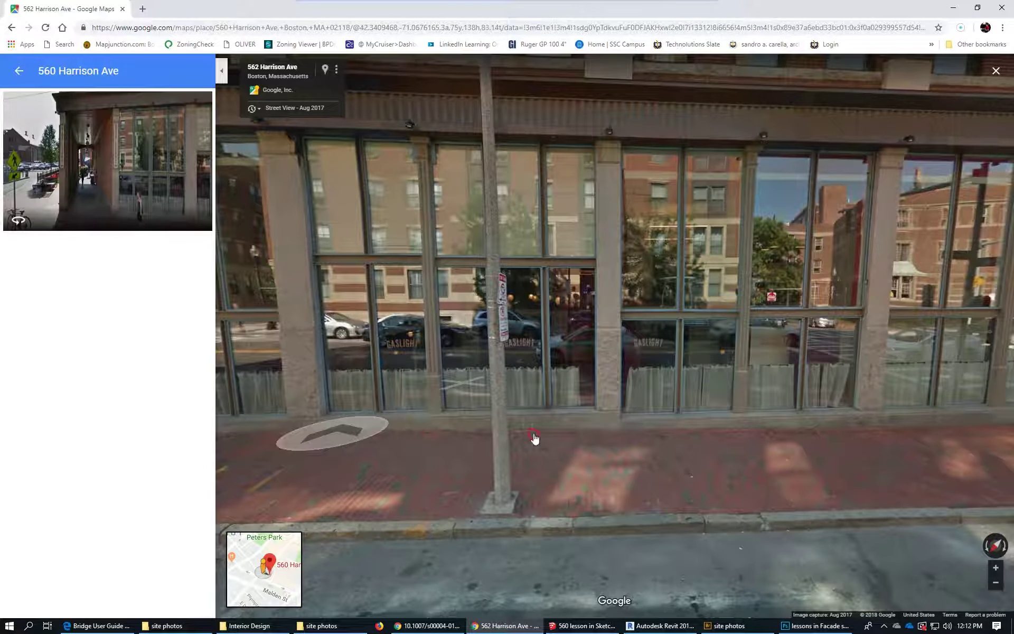
{"action": "left_click", "coordinate": [700, 497]}
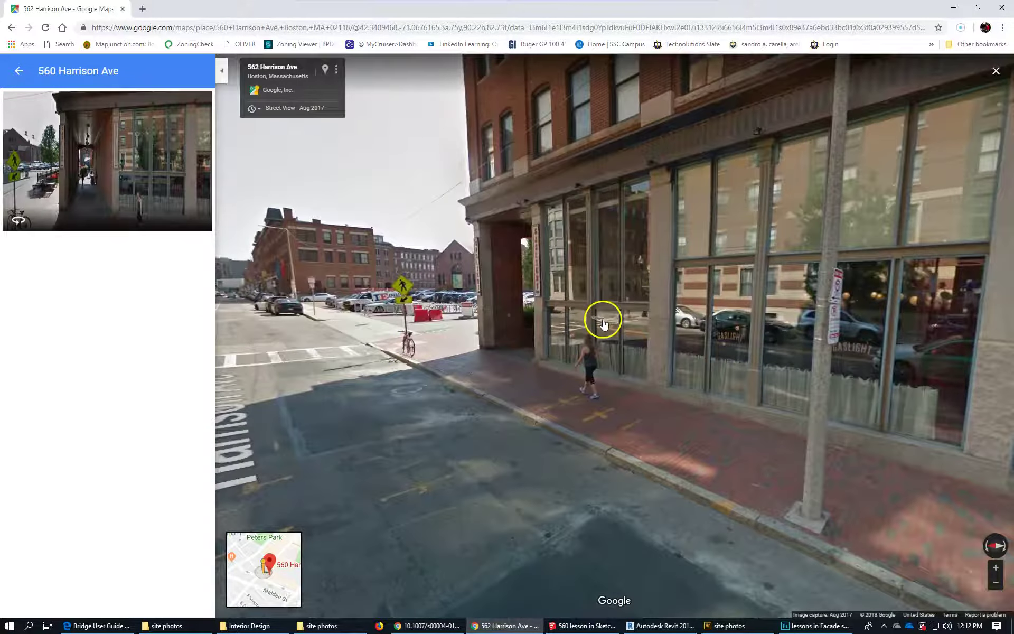
{"action": "left_click", "coordinate": [596, 332]}
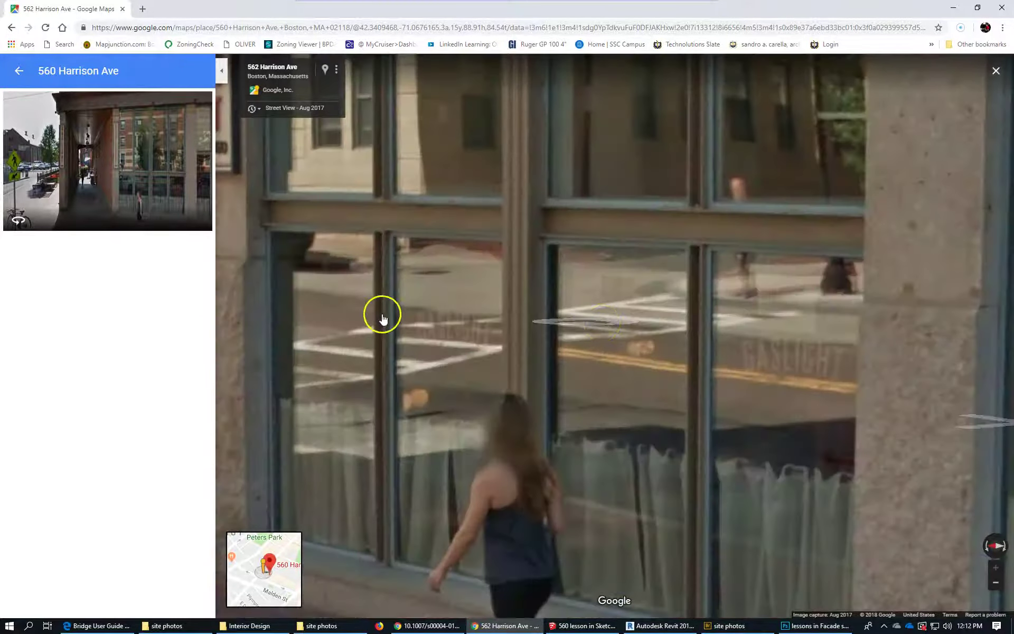
{"action": "scroll", "coordinate": [373, 311], "scroll_direction": "down", "scroll_amount": 4}
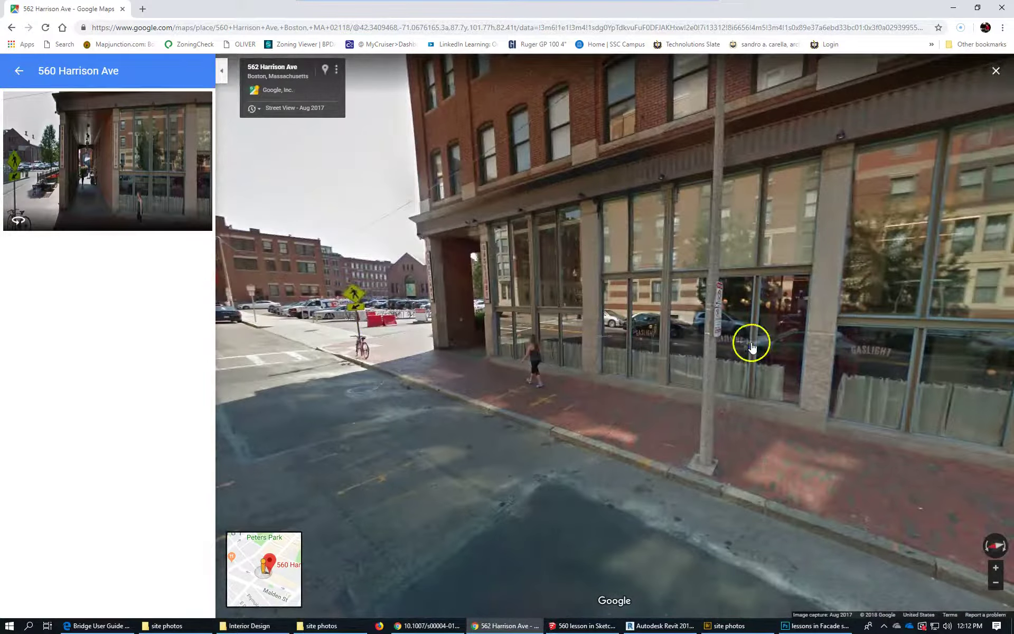
Move closer along the facade to face the storefront head-on.
{"action": "left_click", "coordinate": [557, 323]}
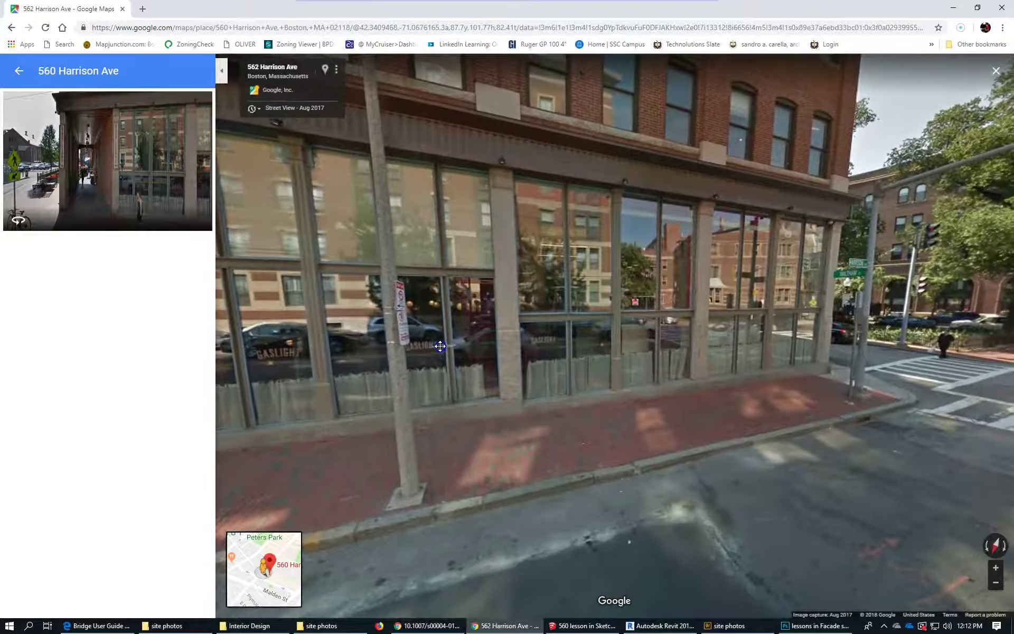
{"action": "left_click", "coordinate": [618, 423]}
{"action": "left_click", "coordinate": [627, 434]}
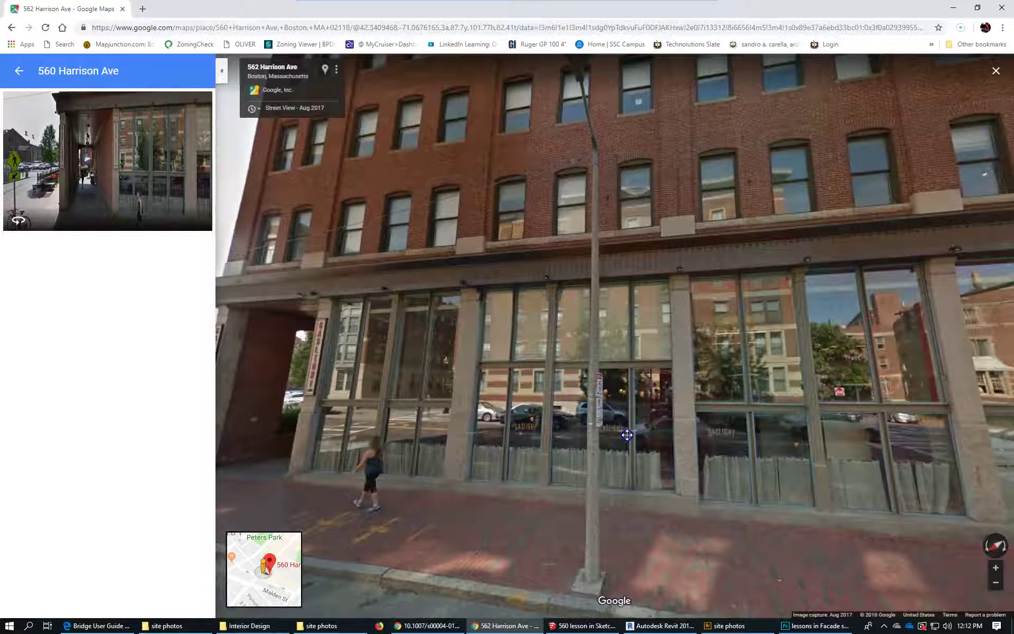
{"action": "left_click", "coordinate": [586, 392]}
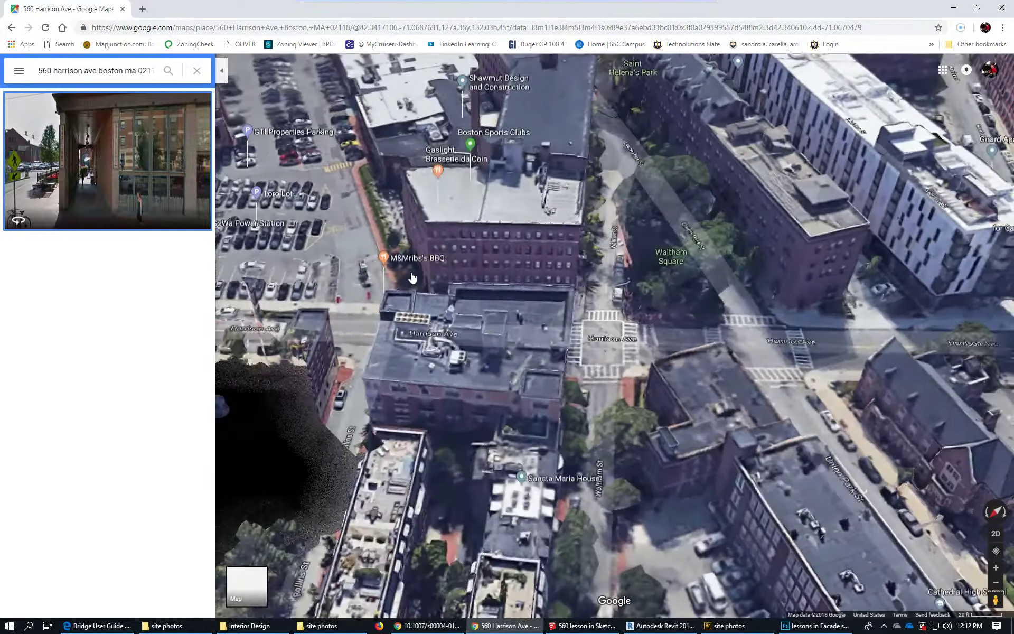
Open the 560 Harrison Ave street photo, tilt toward the sidewalk and alley, then reopen it.
{"action": "left_click", "coordinate": [182, 208]}
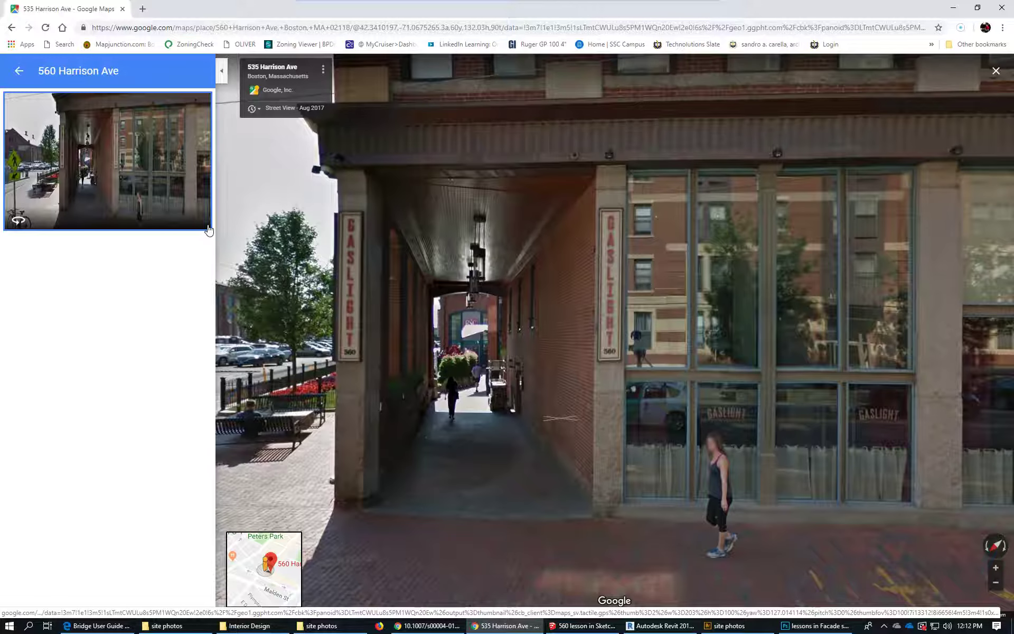
{"action": "left_click_drag", "start_coordinate": [540, 248], "coordinate": [574, 161]}
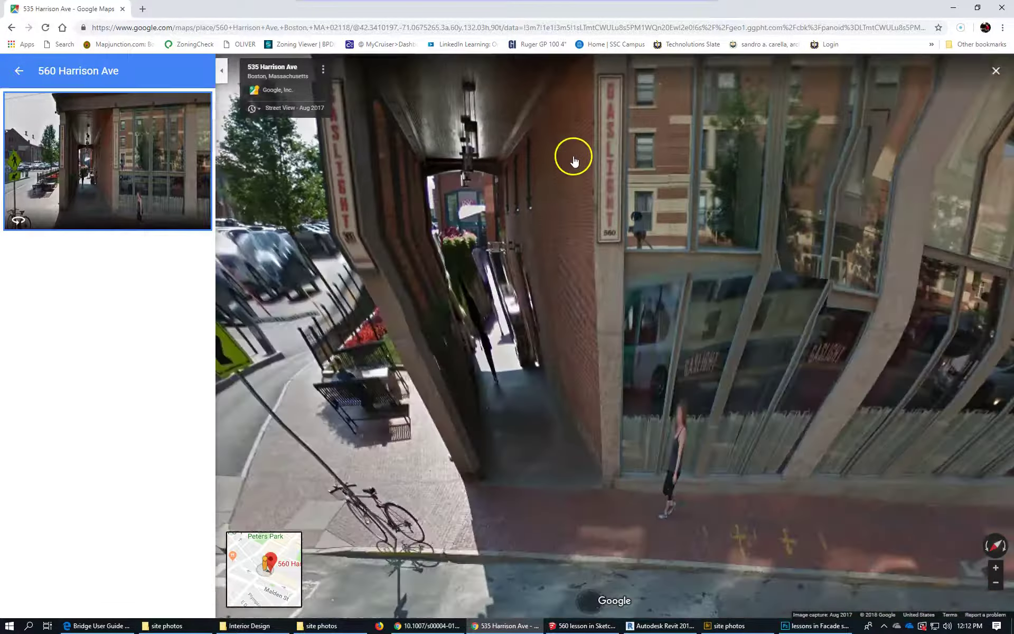
{"action": "scroll", "coordinate": [591, 201], "scroll_direction": "down", "scroll_amount": 5}
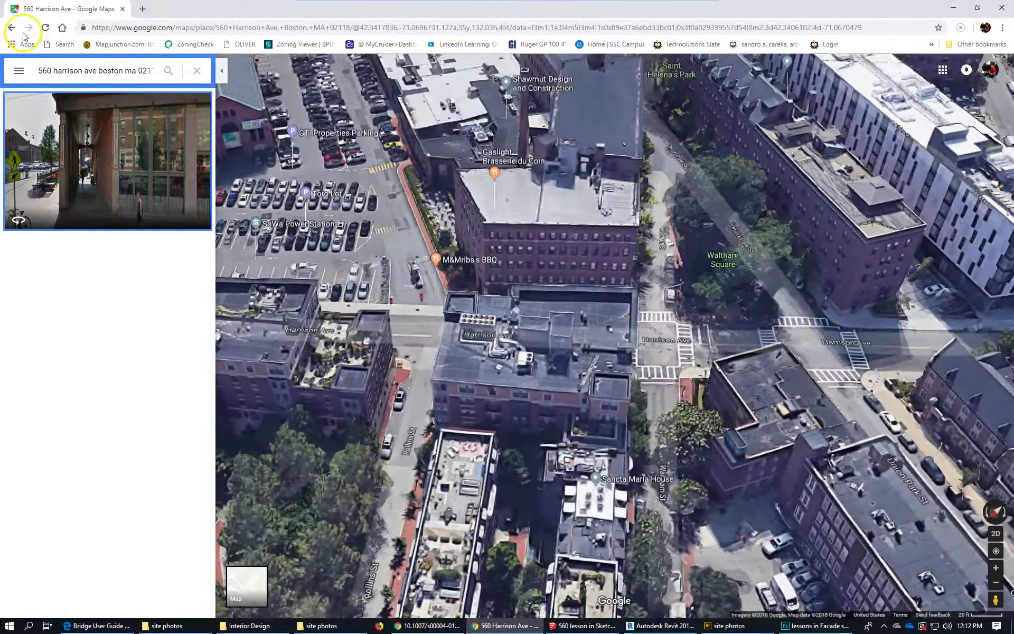
{"action": "left_click", "coordinate": [123, 138]}
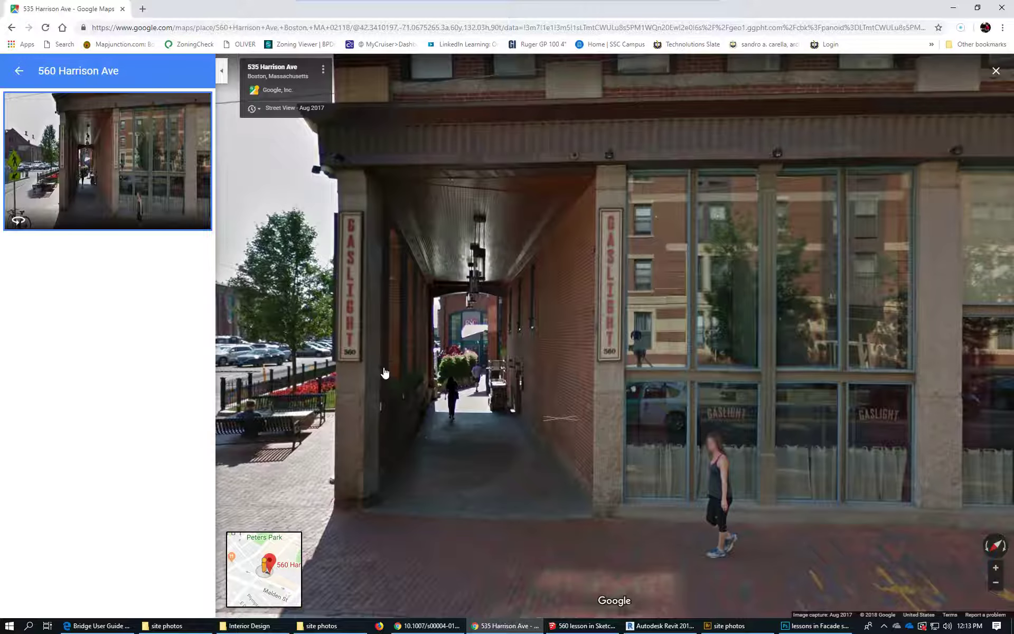
Turn, zoom and tilt the panorama to face the Gaslight 560 sign and glass storefront bays.
{"action": "left_click_drag", "start_coordinate": [629, 316], "coordinate": [353, 306]}
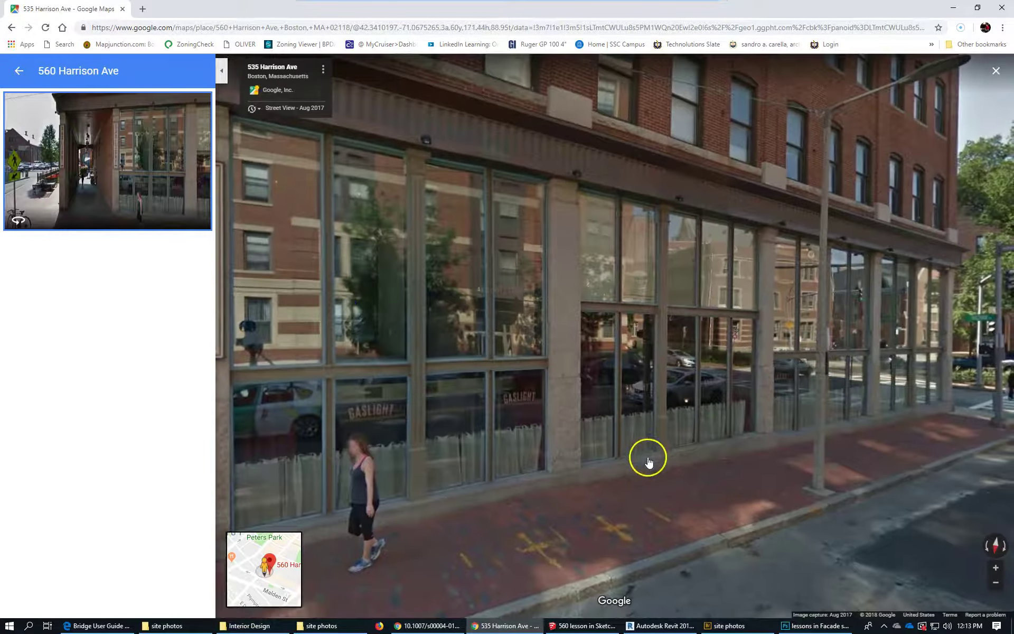
{"action": "left_click", "coordinate": [645, 230]}
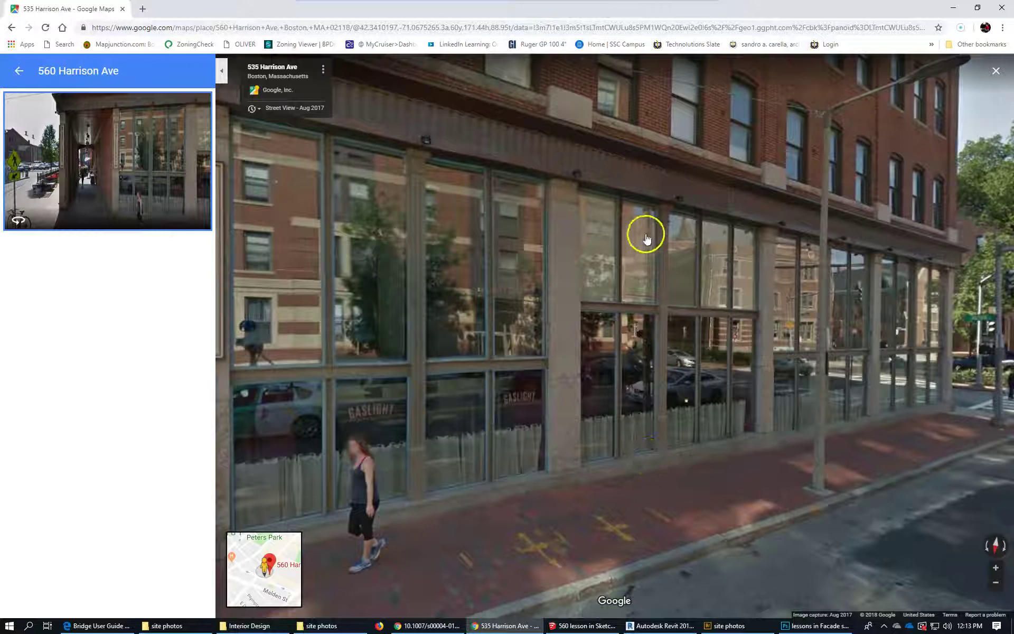
{"action": "left_click", "coordinate": [645, 206]}
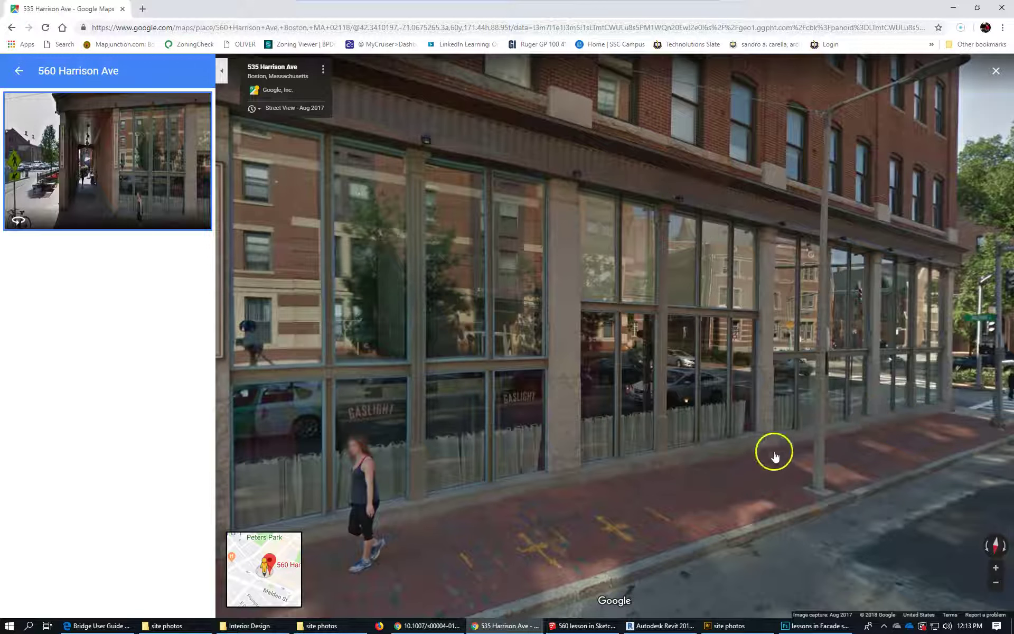
{"action": "scroll", "coordinate": [770, 448], "scroll_direction": "up", "scroll_amount": 3}
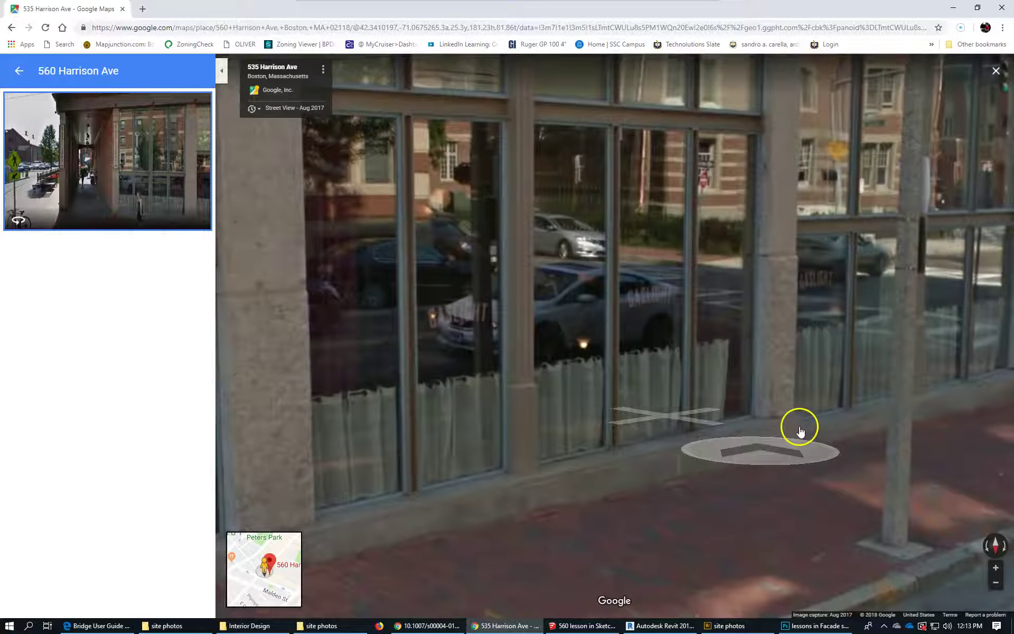
{"action": "scroll", "coordinate": [785, 364], "scroll_direction": "down", "scroll_amount": 2}
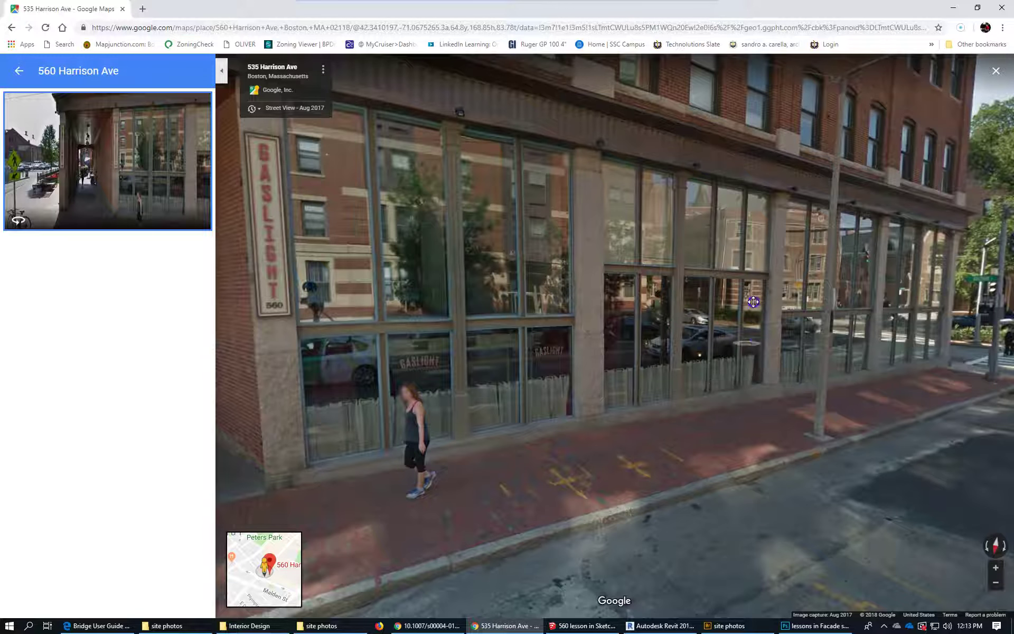
{"action": "left_click_drag", "start_coordinate": [746, 350], "coordinate": [779, 339]}
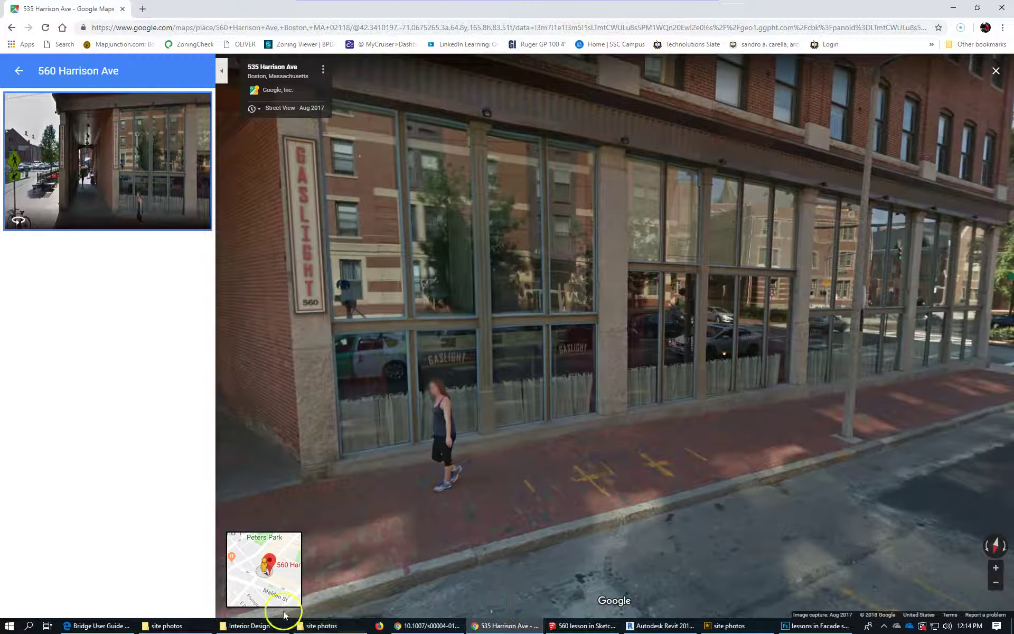
{"action": "mouse_move", "coordinate": [583, 625]}
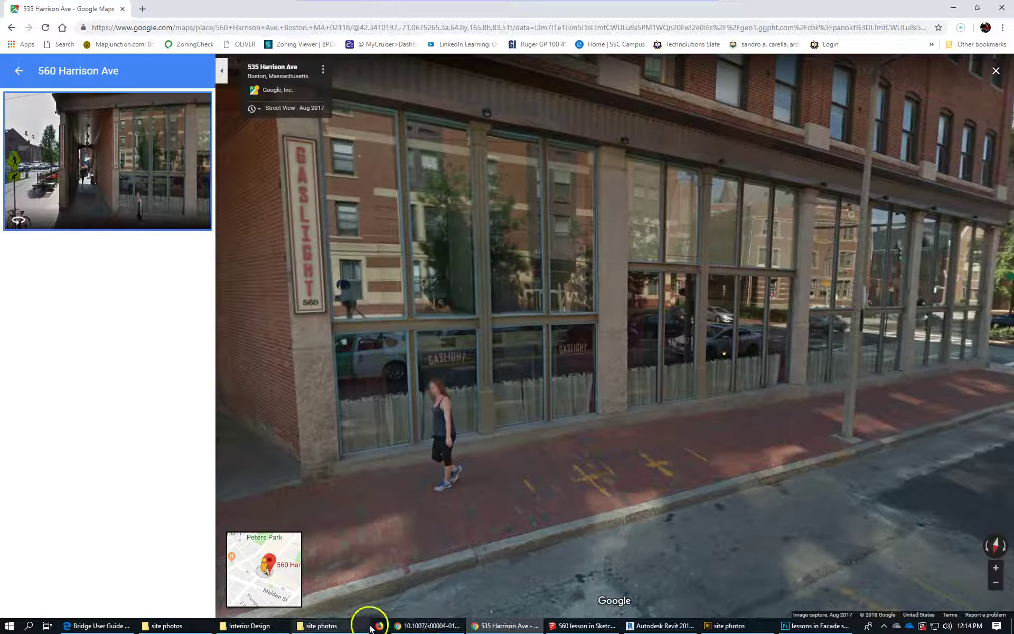
{"action": "mouse_move", "coordinate": [371, 627]}
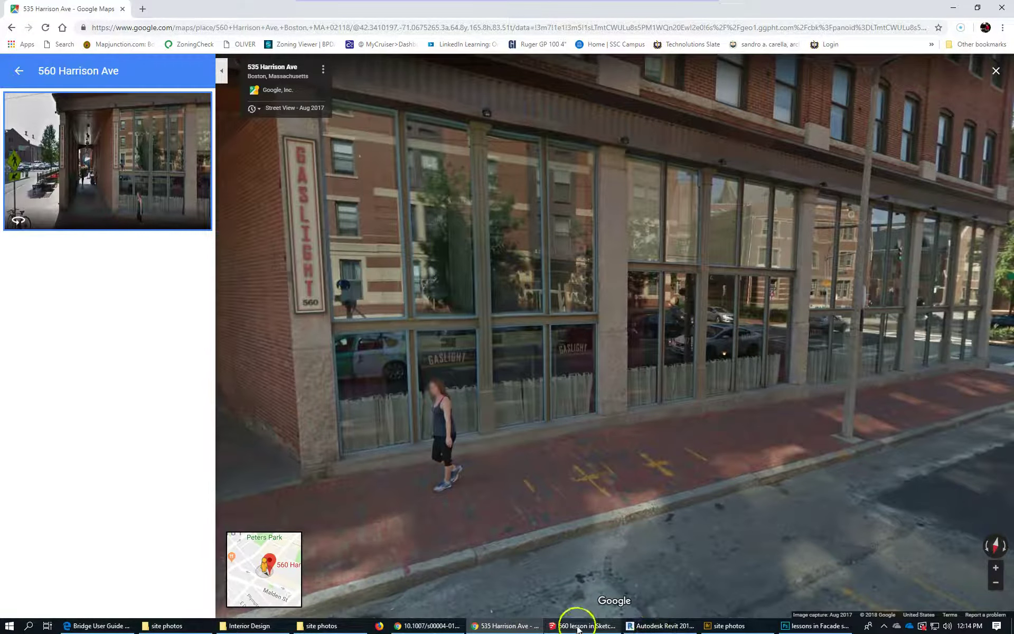
{"action": "mouse_move", "coordinate": [578, 628]}
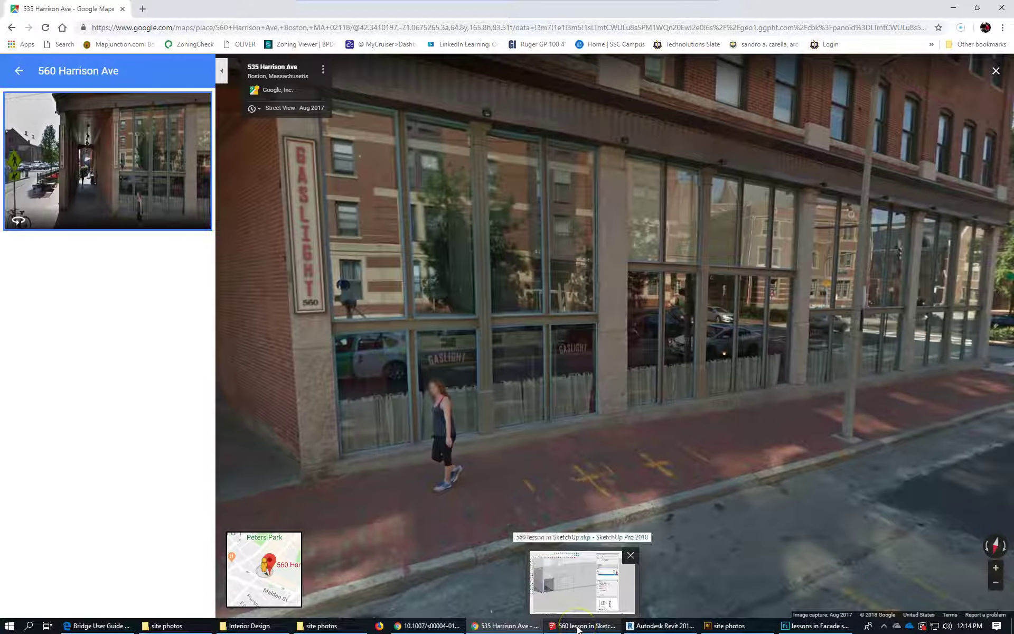
Back in SketchUp, tape-measure from the pillar's vertical edge to the wall base, about 1' 10".
{"action": "left_click", "coordinate": [578, 628]}
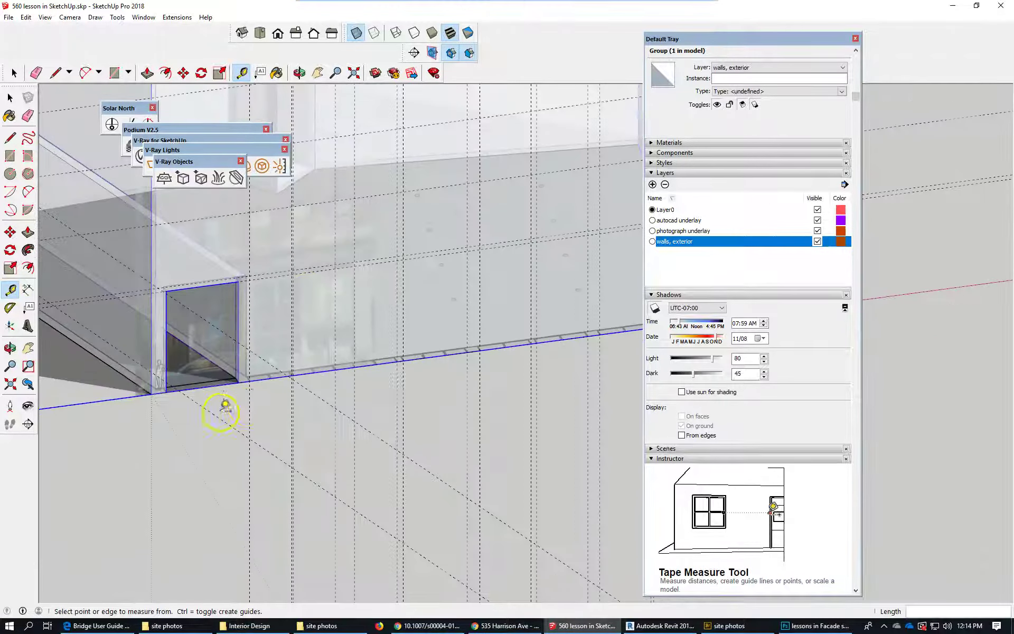
{"action": "scroll", "coordinate": [255, 364], "scroll_direction": "up", "scroll_amount": 5}
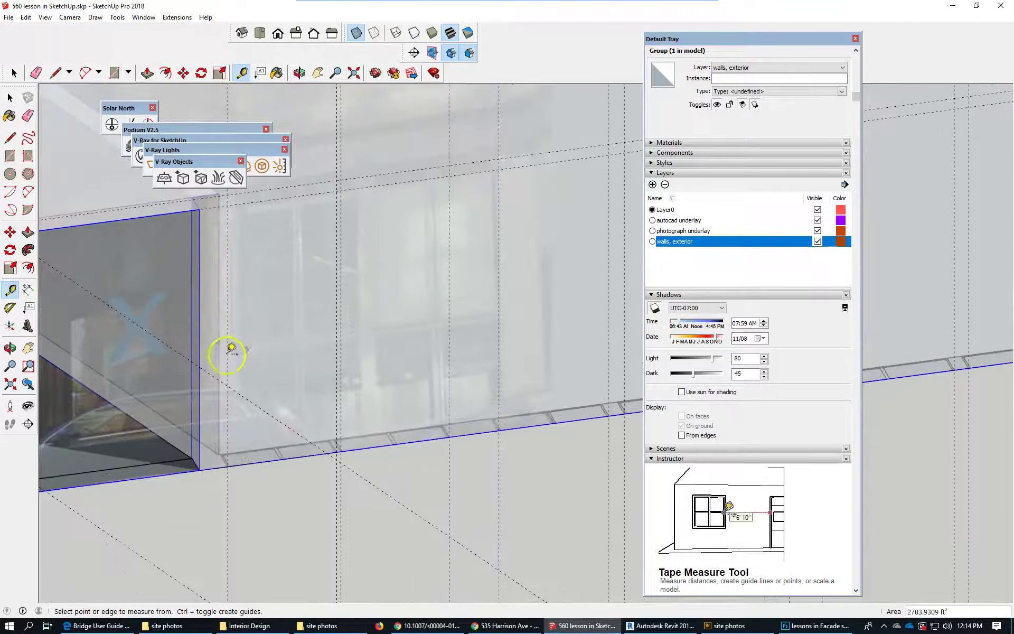
{"action": "left_click", "coordinate": [229, 311]}
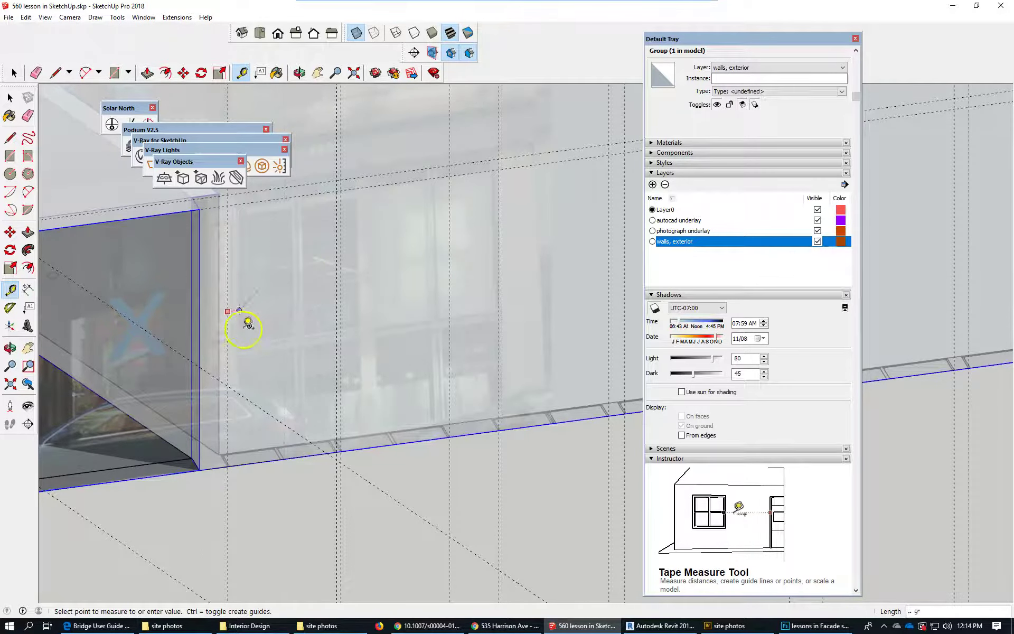
{"action": "scroll", "coordinate": [207, 476], "scroll_direction": "up", "scroll_amount": 3}
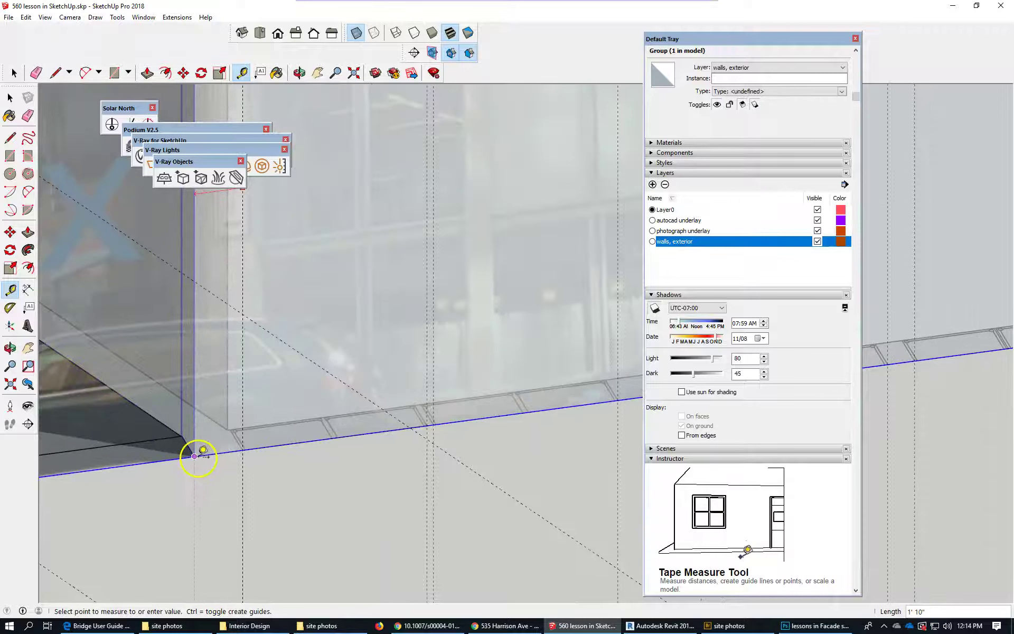
{"action": "left_click", "coordinate": [197, 457]}
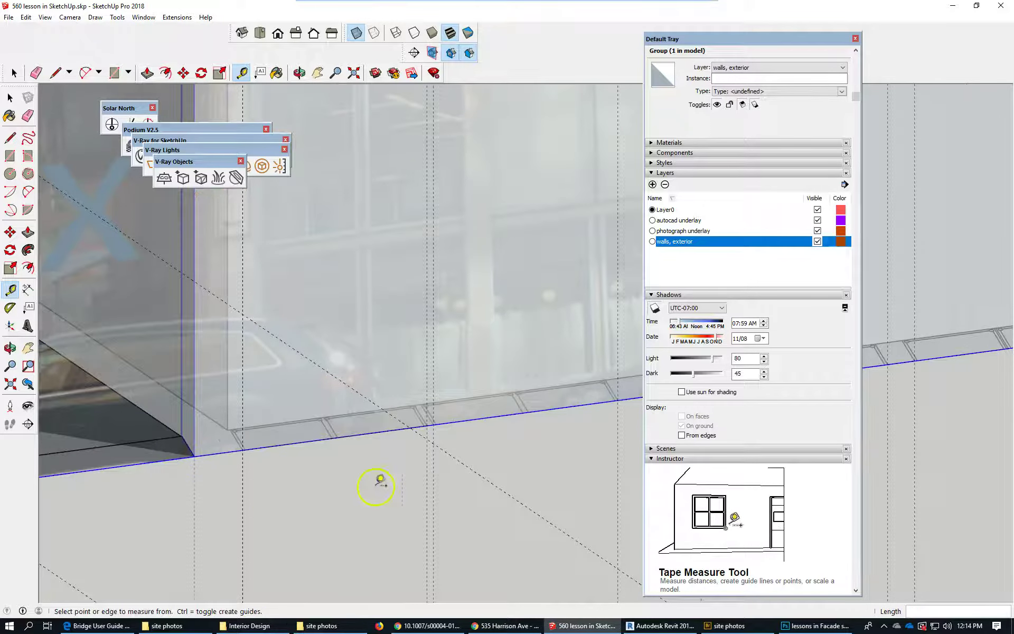
{"action": "scroll", "coordinate": [398, 480], "scroll_direction": "down", "scroll_amount": 3}
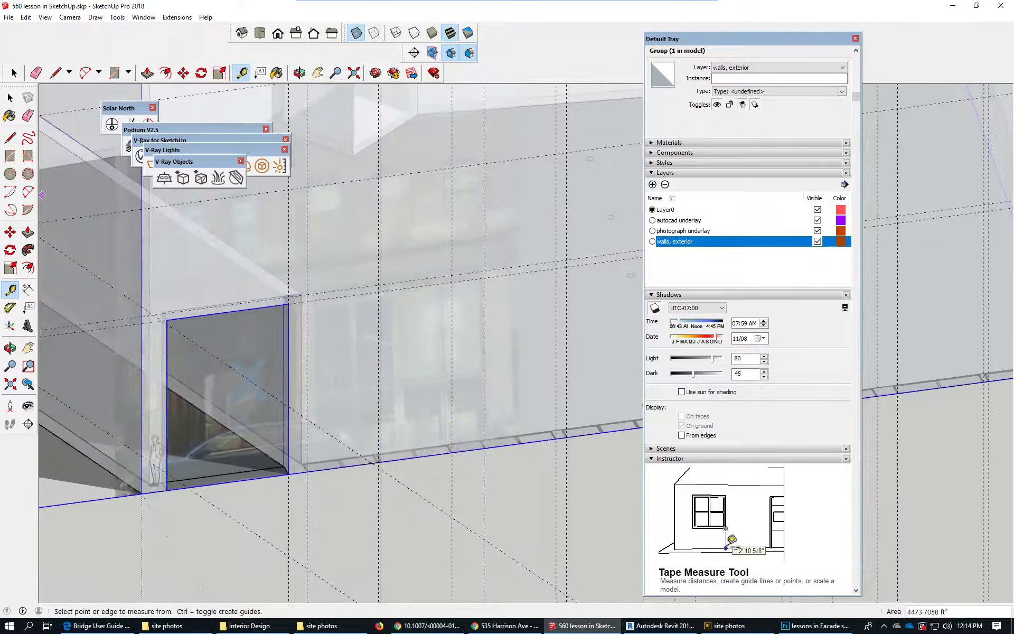
Place a 1'10" dimension from the opening's bottom corner to the nearby guide below the wall base.
{"action": "left_click", "coordinate": [28, 290]}
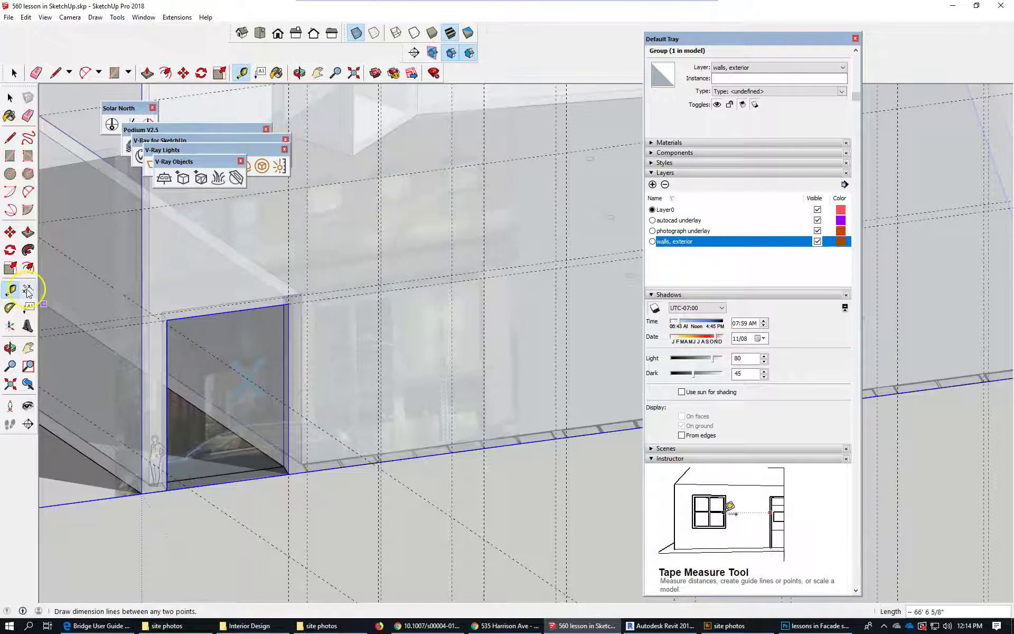
{"action": "scroll", "coordinate": [312, 310], "scroll_direction": "up", "scroll_amount": 3}
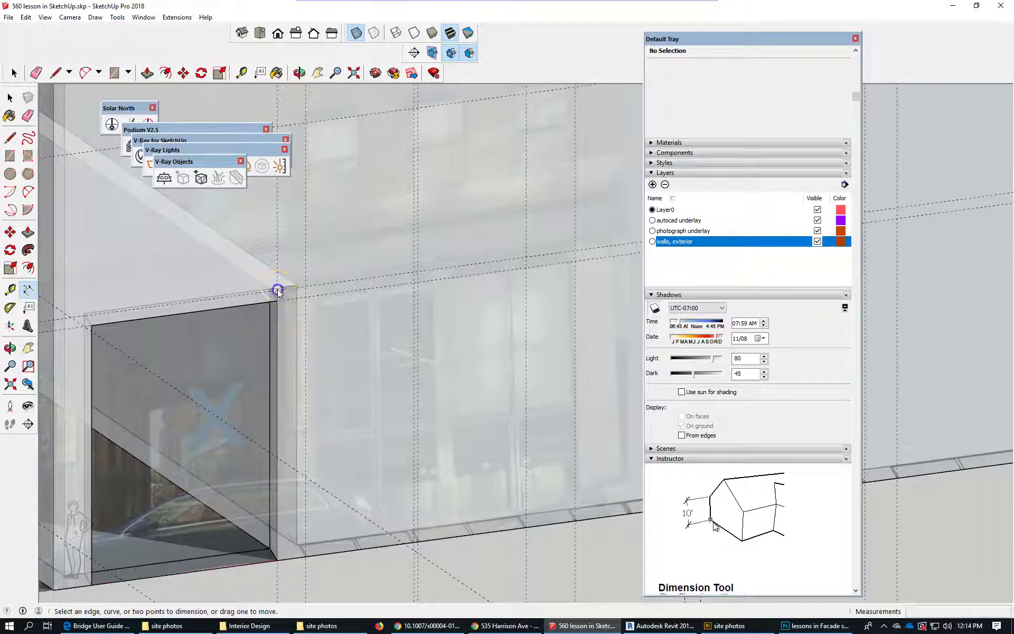
{"action": "left_click", "coordinate": [278, 289]}
{"action": "left_click", "coordinate": [309, 286]}
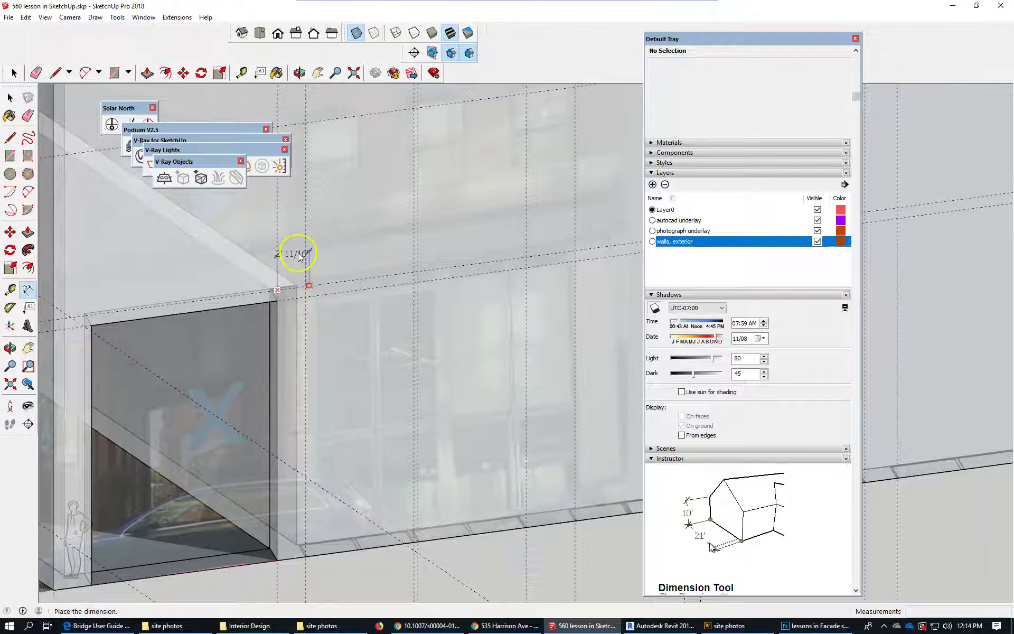
{"action": "key", "text": "Escape"}
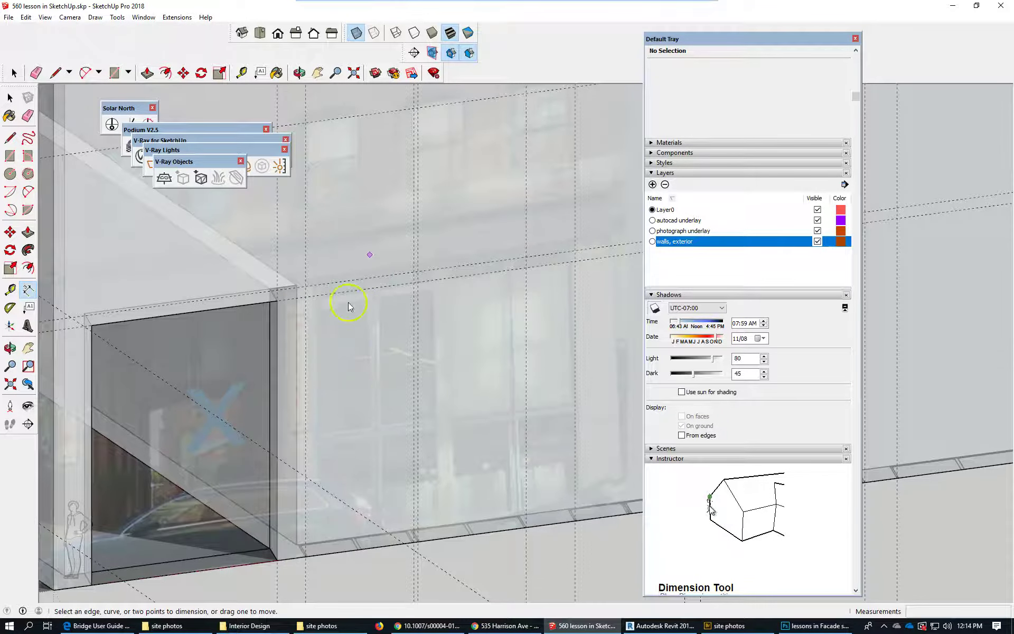
{"action": "scroll", "coordinate": [349, 306], "scroll_direction": "down", "scroll_amount": 2}
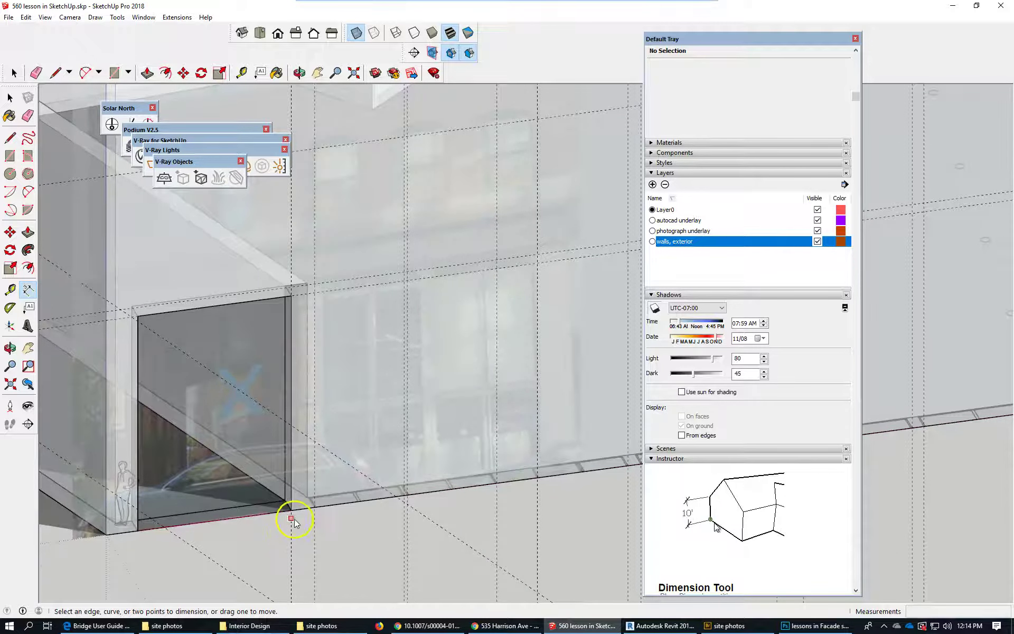
{"action": "scroll", "coordinate": [291, 523], "scroll_direction": "up", "scroll_amount": 3}
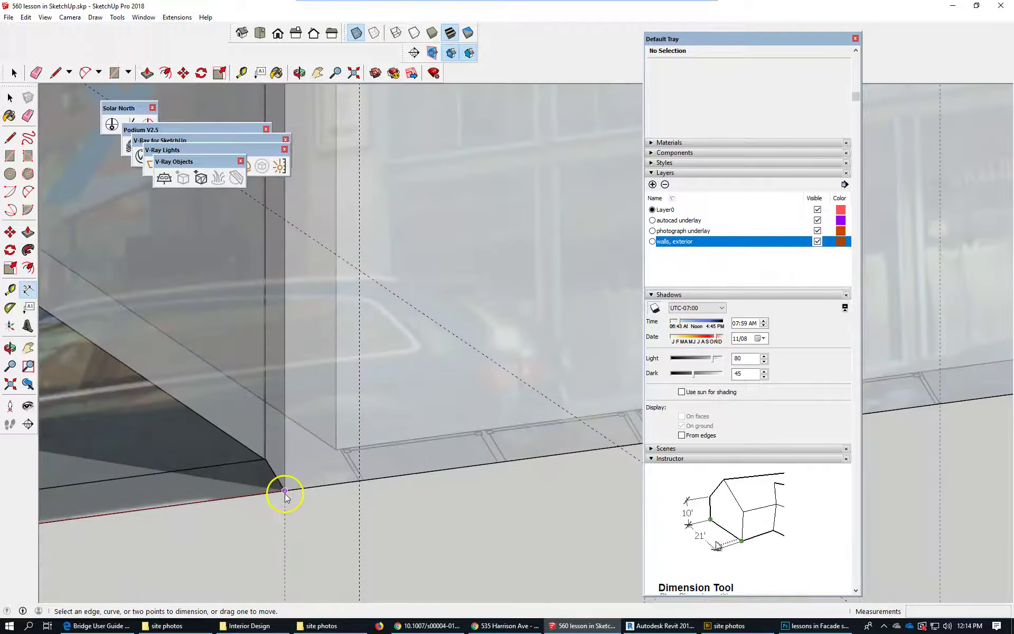
{"action": "left_click", "coordinate": [284, 491]}
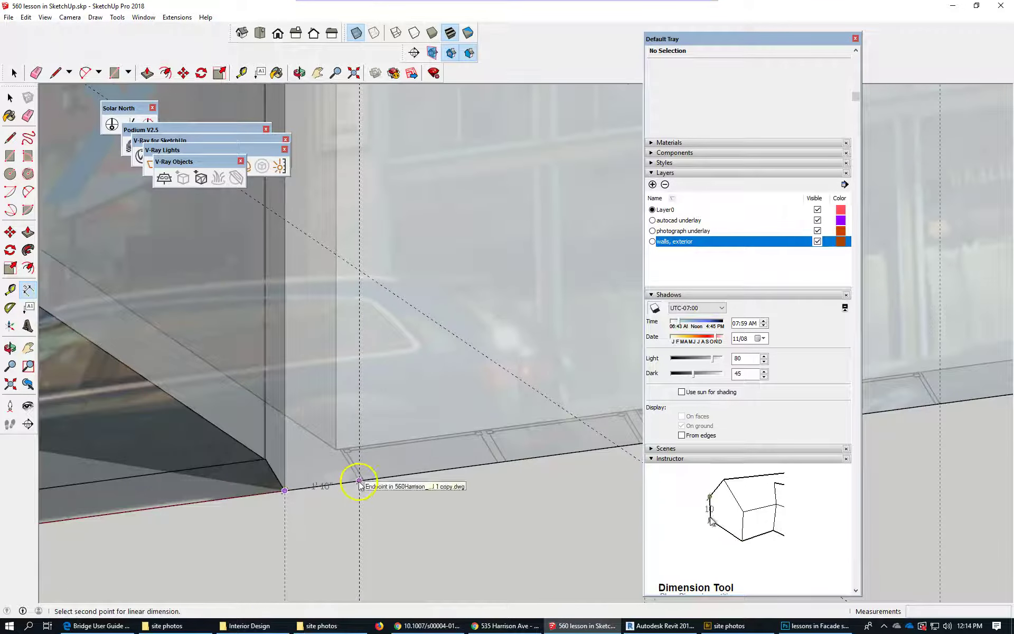
{"action": "left_click_drag", "start_coordinate": [352, 497], "coordinate": [336, 535]}
{"action": "left_click", "coordinate": [336, 536]}
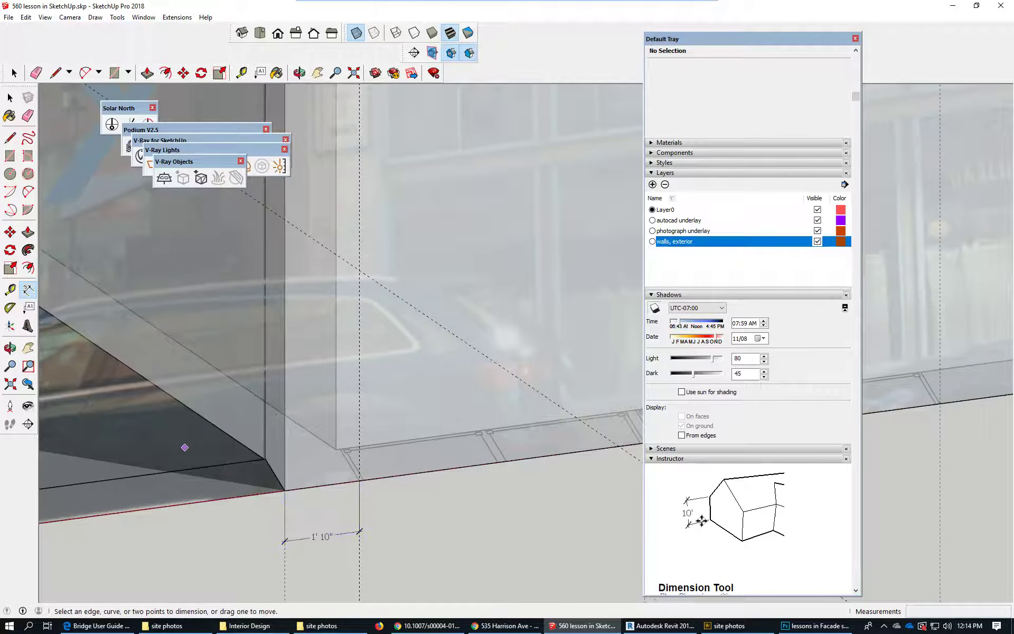
{"action": "scroll", "coordinate": [109, 398], "scroll_direction": "down", "scroll_amount": 2}
{"action": "scroll", "coordinate": [163, 430], "scroll_direction": "down", "scroll_amount": 1}
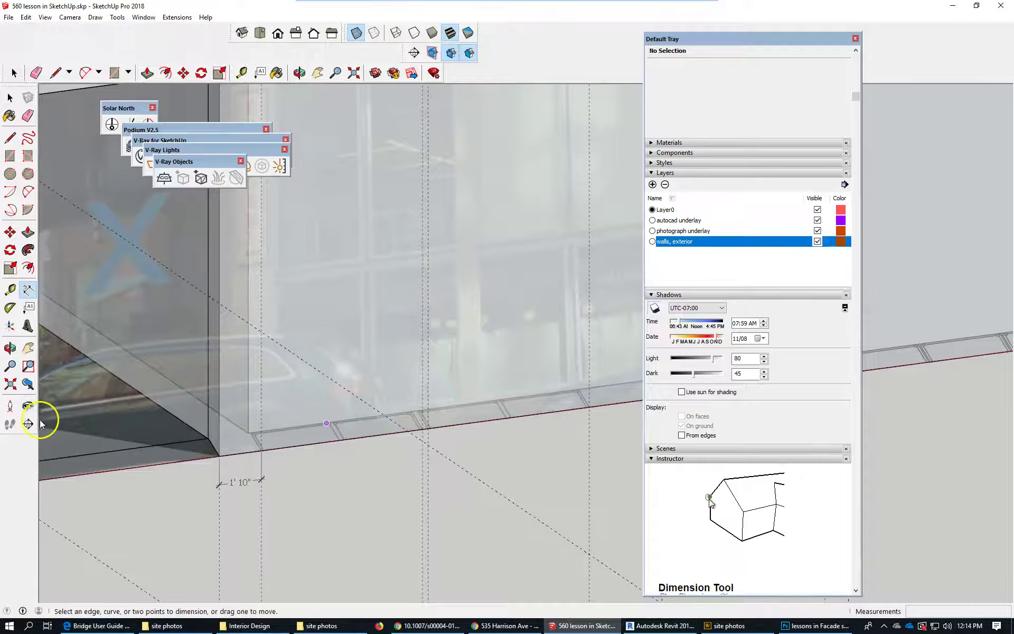
{"action": "scroll", "coordinate": [60, 420], "scroll_direction": "down", "scroll_amount": 2}
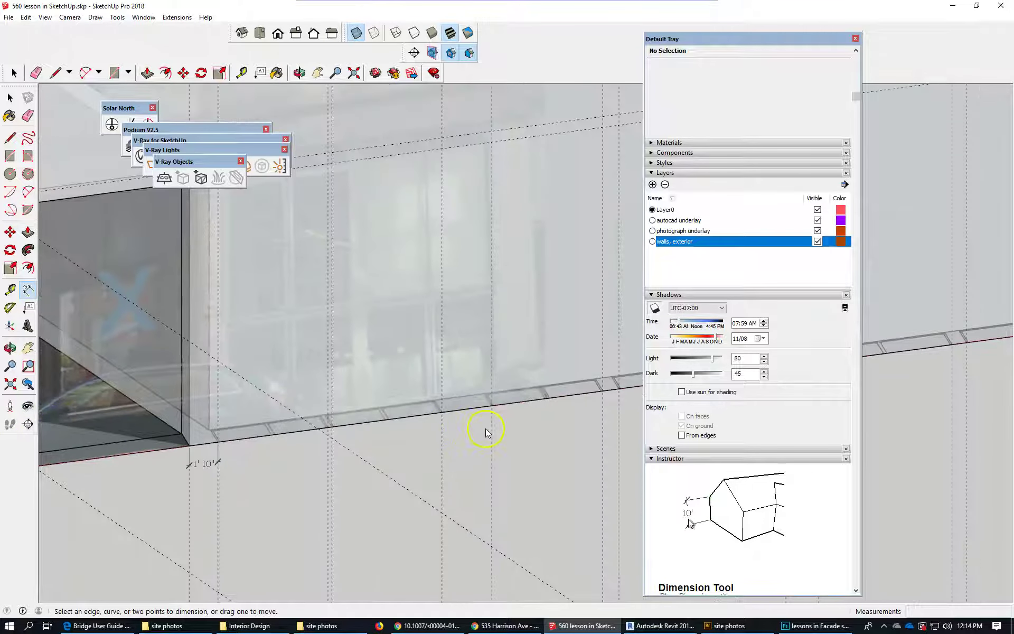
Add a 3'2" dimension between the next two guides along the wall's base edge.
{"action": "left_click", "coordinate": [442, 411]}
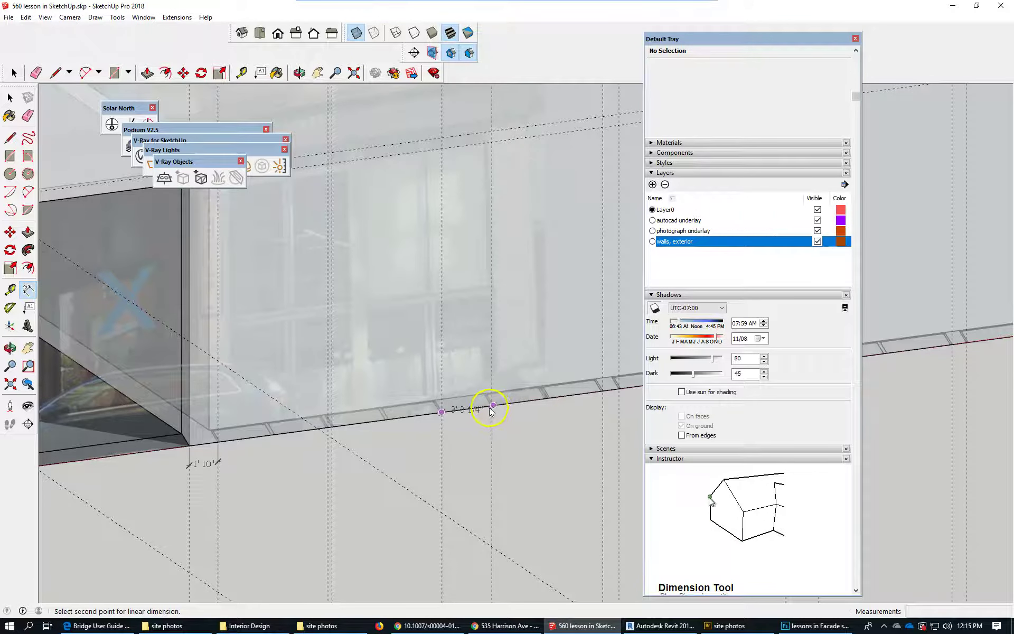
{"action": "scroll", "coordinate": [492, 408], "scroll_direction": "up", "scroll_amount": 2}
{"action": "scroll", "coordinate": [492, 408], "scroll_direction": "up", "scroll_amount": 1}
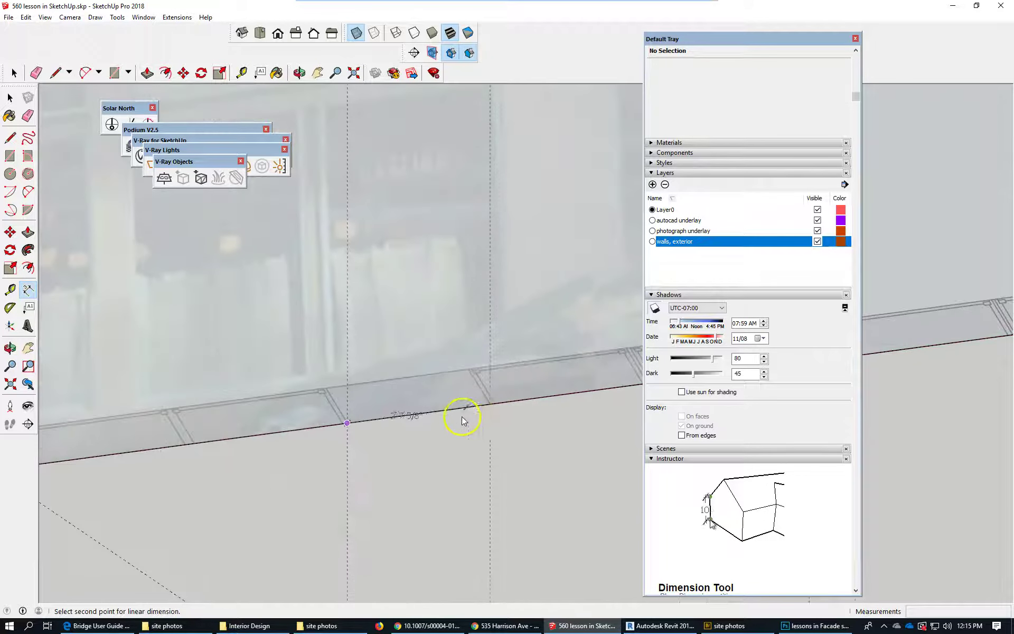
{"action": "left_click", "coordinate": [487, 405]}
{"action": "left_click", "coordinate": [423, 457]}
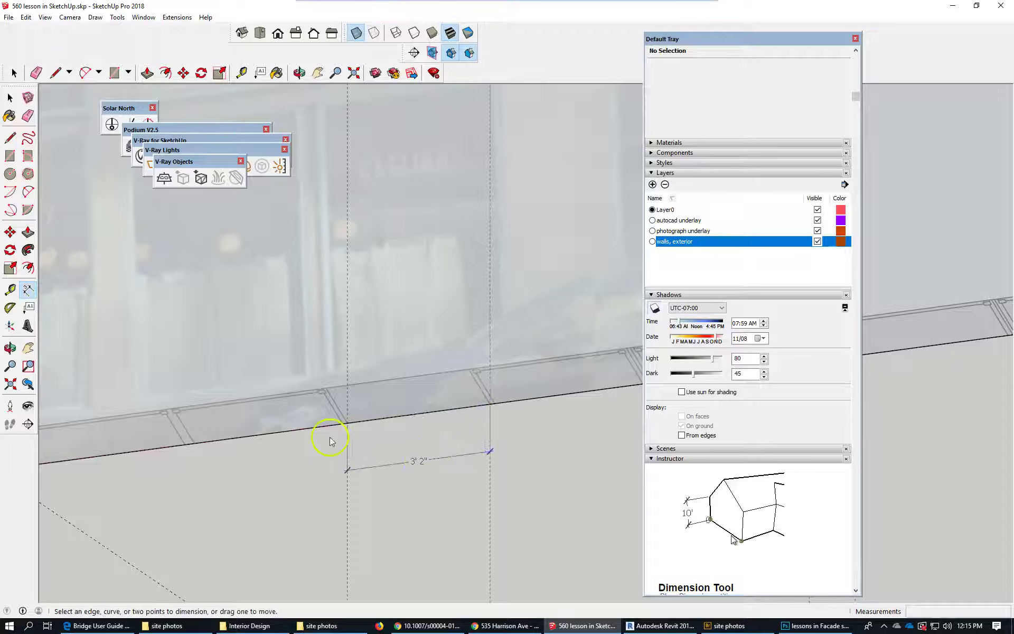
{"action": "scroll", "coordinate": [176, 425], "scroll_direction": "down", "scroll_amount": 3}
{"action": "scroll", "coordinate": [255, 431], "scroll_direction": "down", "scroll_amount": 2}
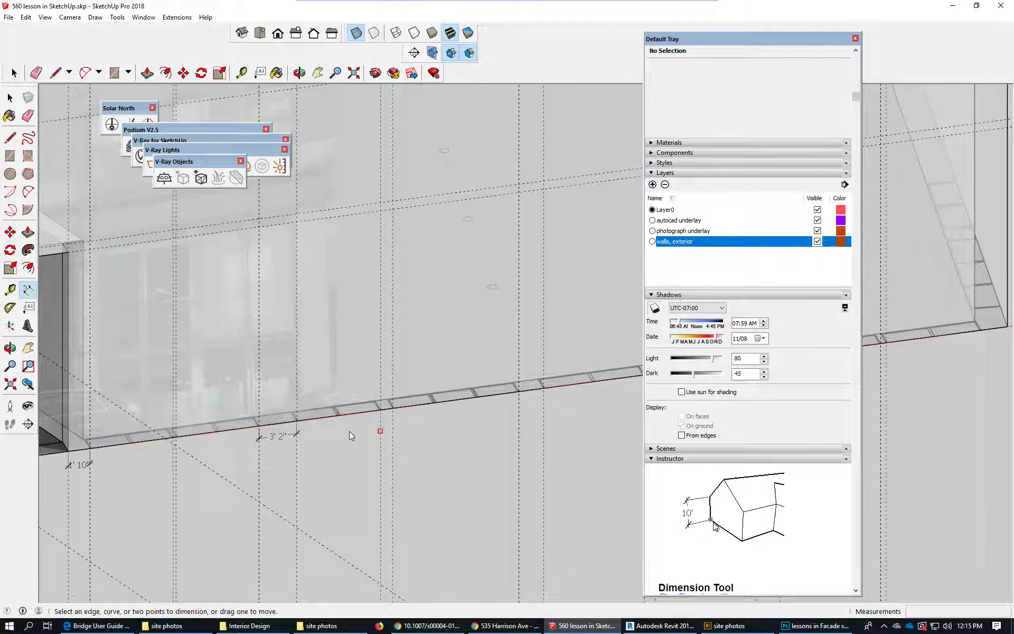
Place the 2'1" dimension between guide points below the wall base edge.
{"action": "left_click", "coordinate": [391, 409]}
{"action": "left_click", "coordinate": [627, 413]}
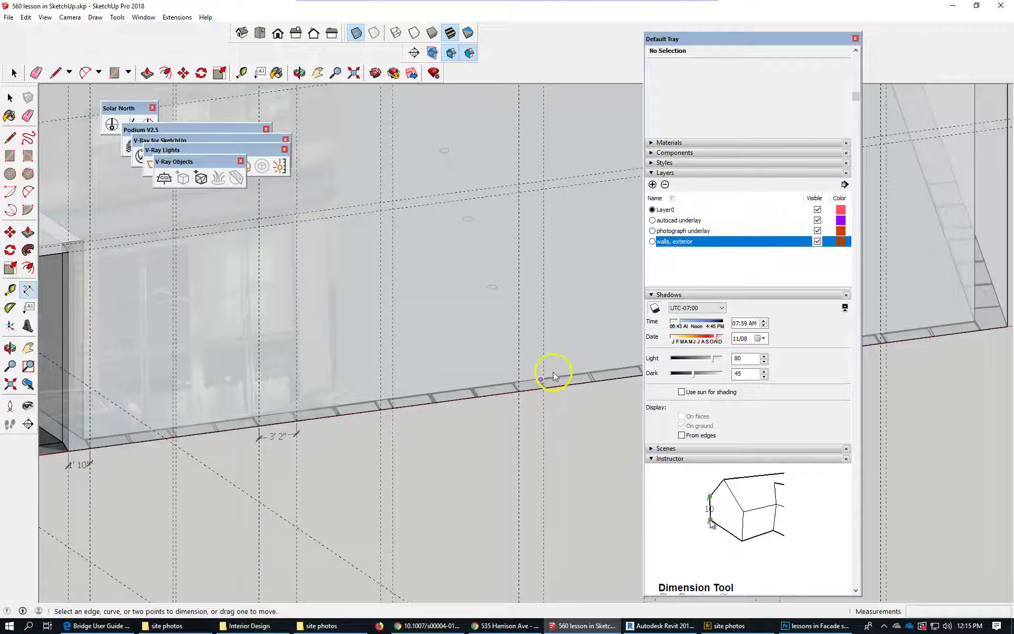
{"action": "scroll", "coordinate": [539, 393], "scroll_direction": "up", "scroll_amount": 4}
{"action": "left_click", "coordinate": [462, 420]}
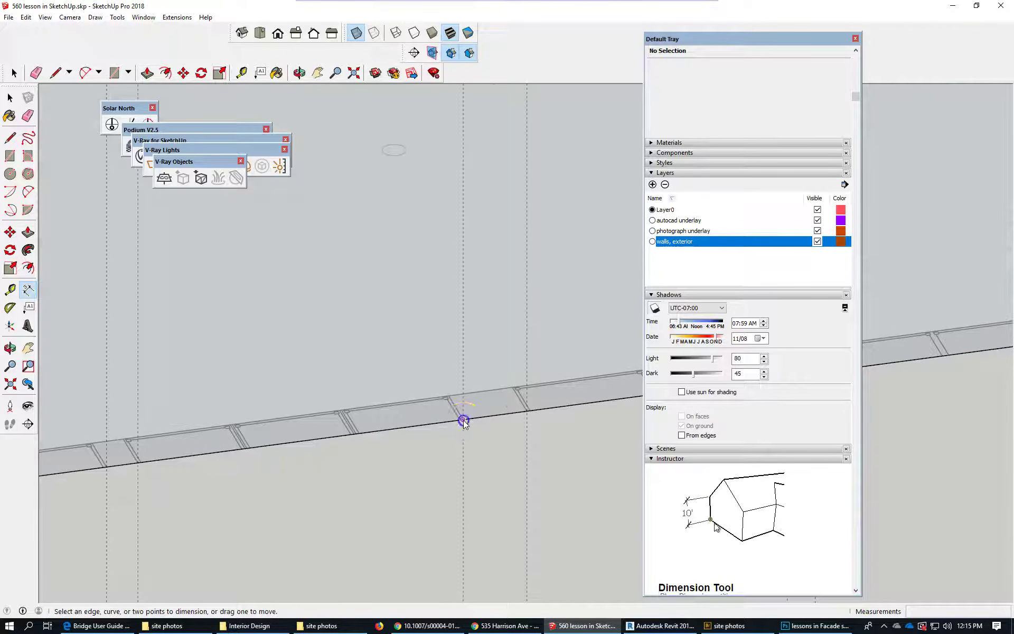
{"action": "left_click", "coordinate": [527, 410]}
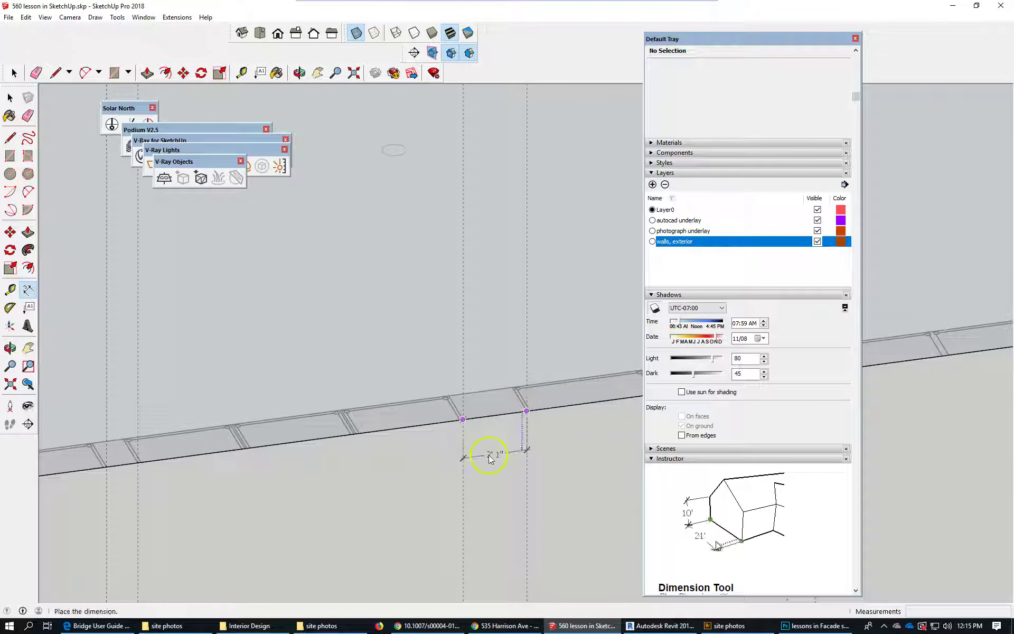
{"action": "left_click", "coordinate": [489, 458]}
Add the 2' and 2' 2 5/8" dimensions along the base, ending at the wall corner.
{"action": "scroll", "coordinate": [272, 334], "scroll_direction": "down", "scroll_amount": 4}
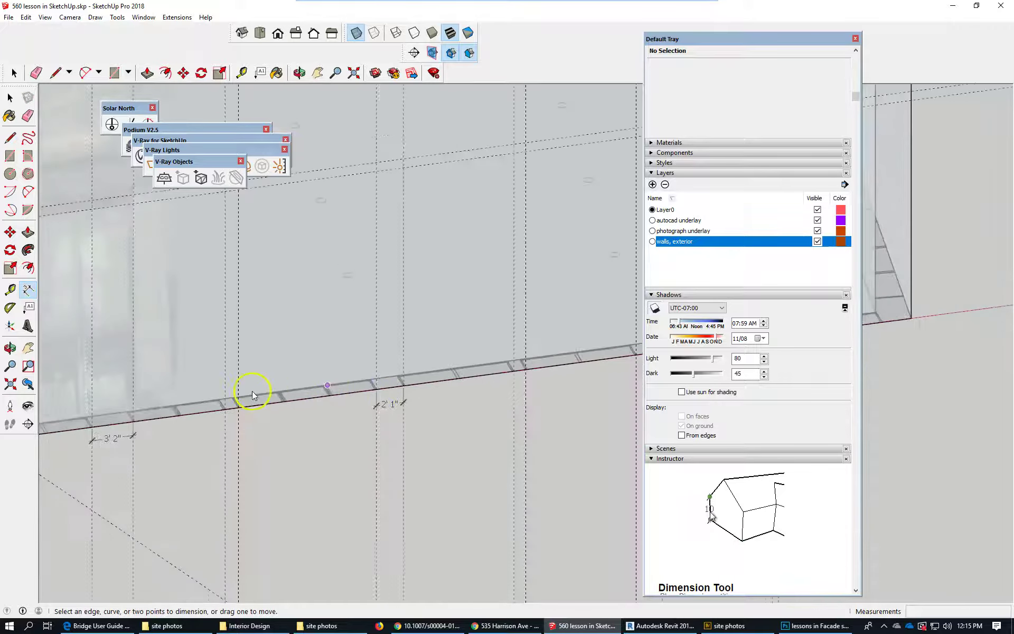
{"action": "scroll", "coordinate": [442, 400], "scroll_direction": "up", "scroll_amount": 5}
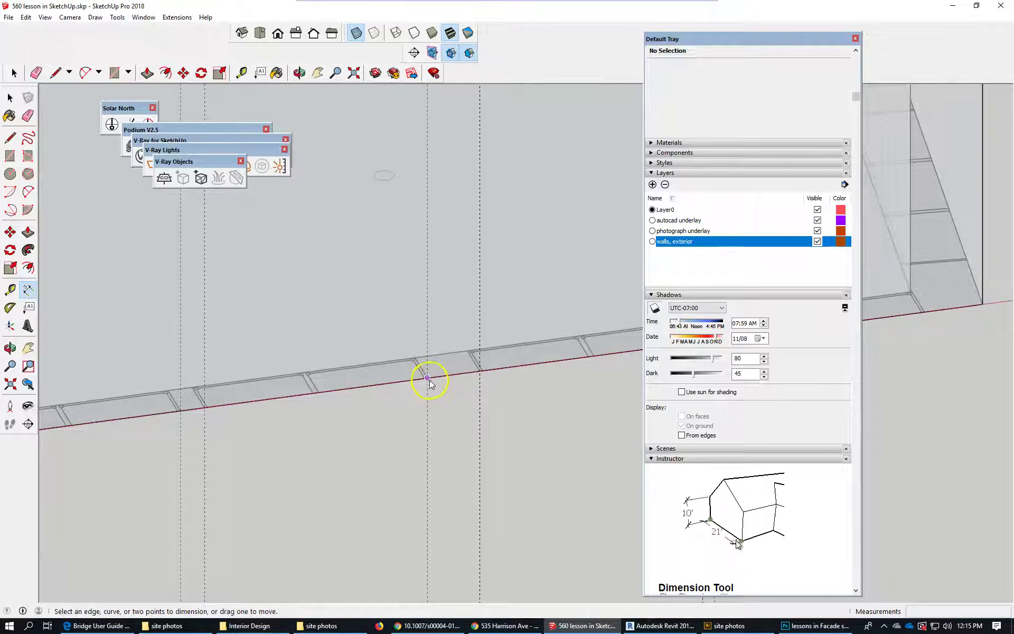
{"action": "left_click", "coordinate": [428, 377]}
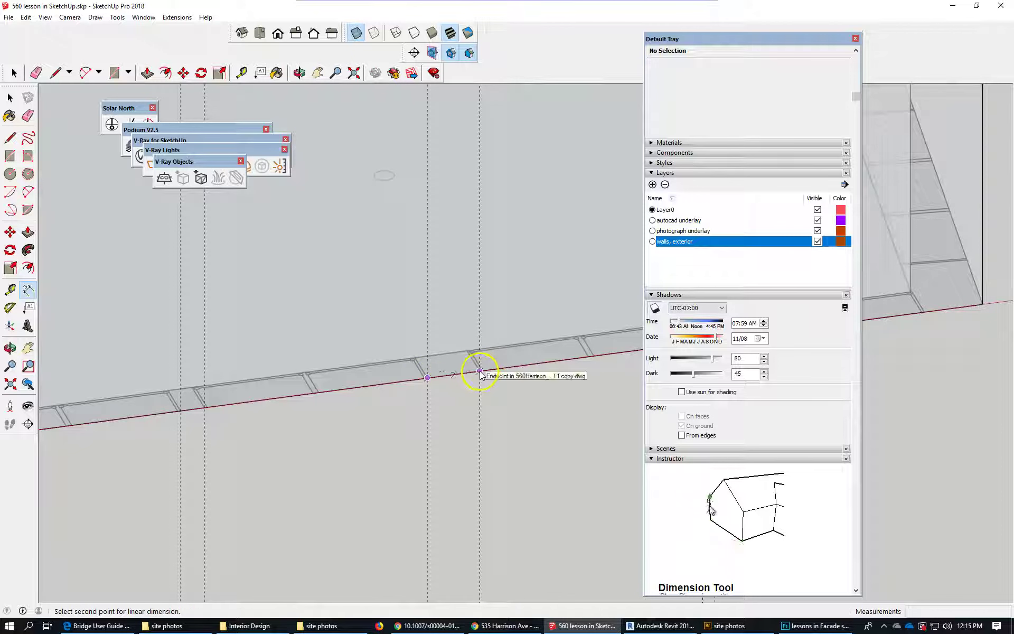
{"action": "left_click", "coordinate": [480, 370]}
{"action": "left_click", "coordinate": [442, 447]}
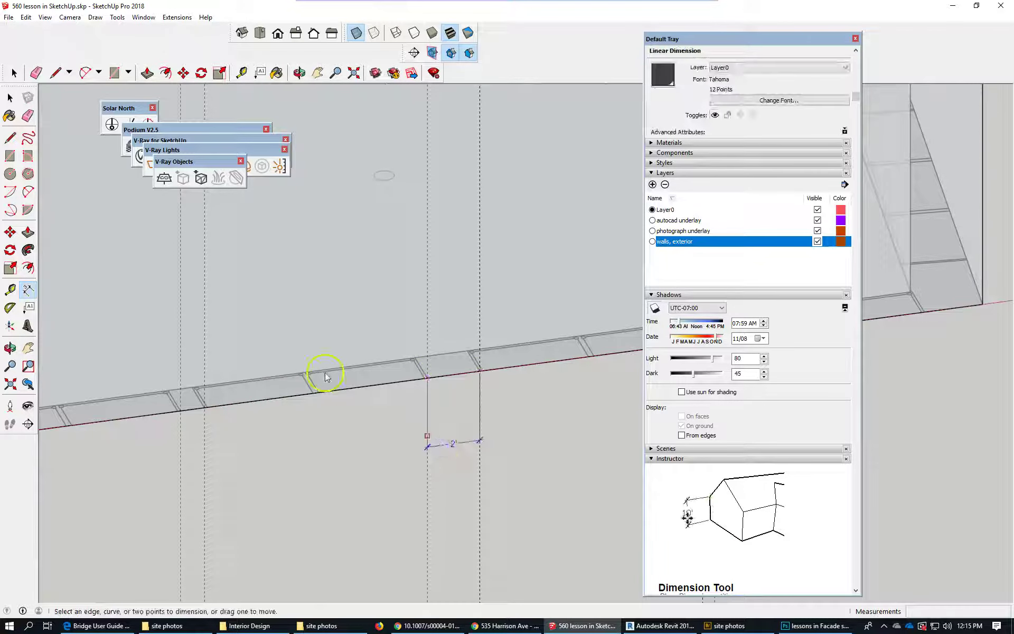
{"action": "scroll", "coordinate": [140, 359], "scroll_direction": "down", "scroll_amount": 4}
{"action": "scroll", "coordinate": [565, 324], "scroll_direction": "up", "scroll_amount": 3}
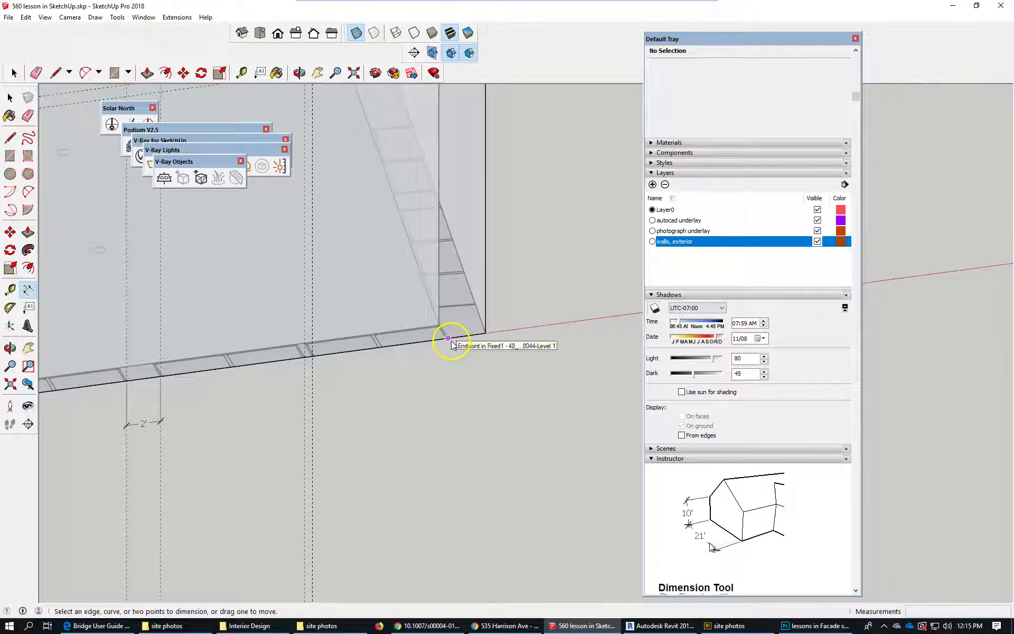
{"action": "left_click", "coordinate": [448, 338]}
{"action": "left_click", "coordinate": [485, 333]}
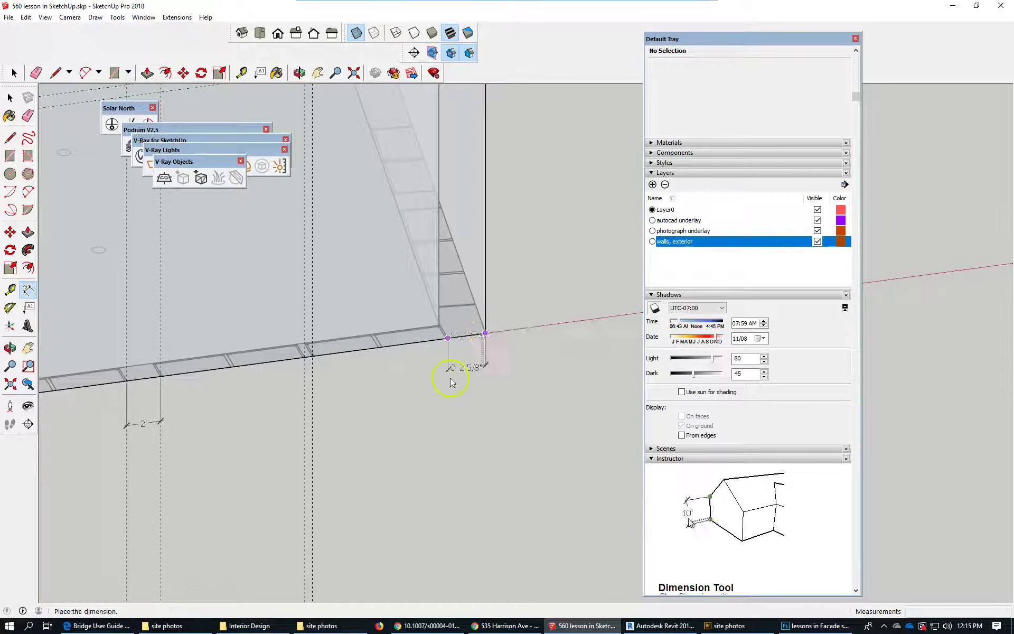
{"action": "left_click", "coordinate": [461, 384]}
{"action": "scroll", "coordinate": [538, 496], "scroll_direction": "down", "scroll_amount": 2}
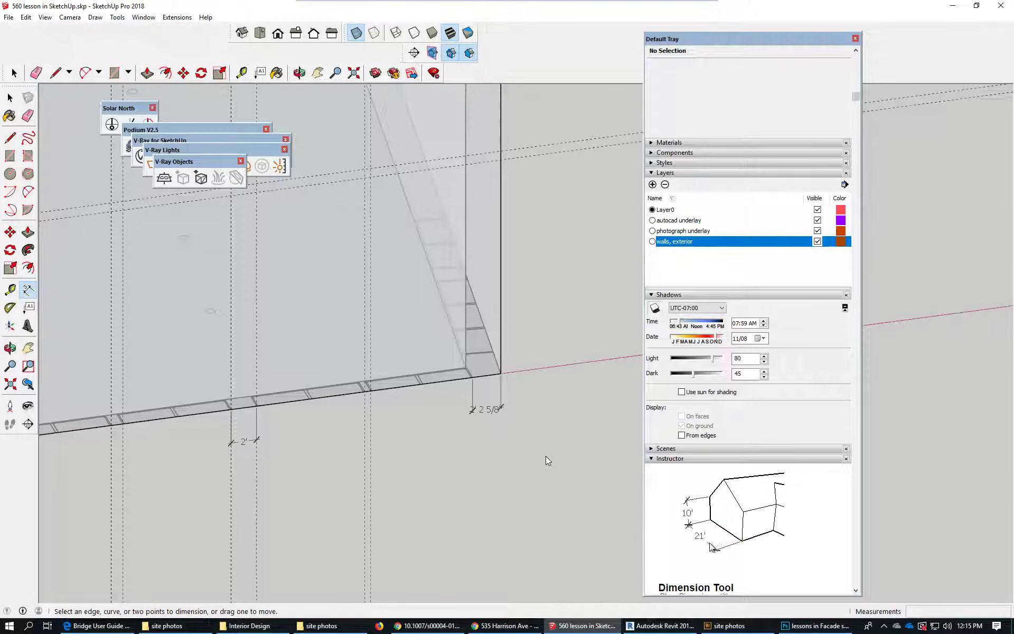
{"action": "scroll", "coordinate": [502, 381], "scroll_direction": "down", "scroll_amount": 3}
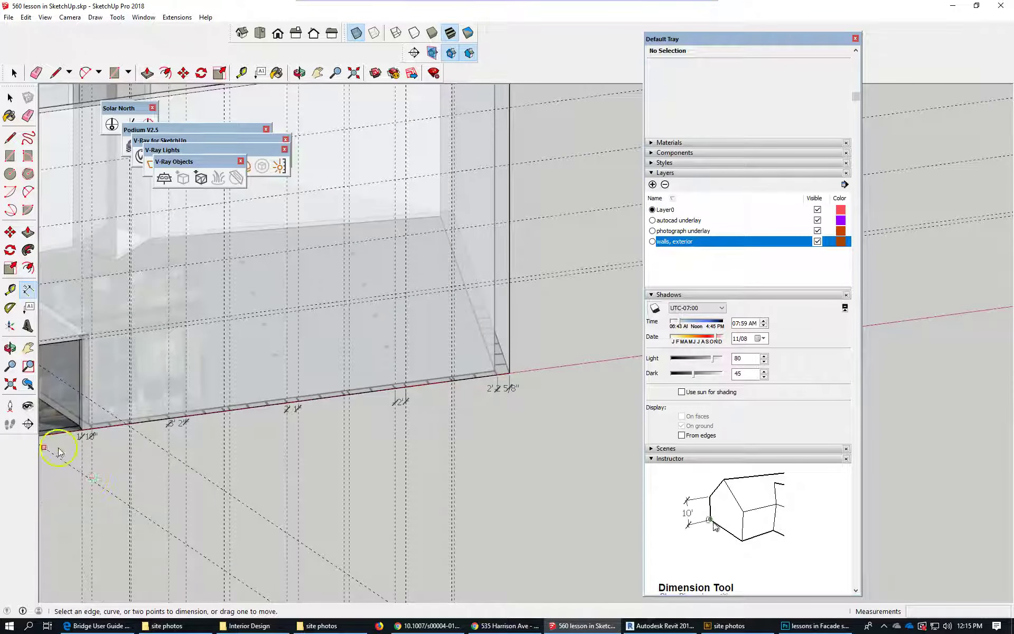
{"action": "scroll", "coordinate": [92, 417], "scroll_direction": "up", "scroll_amount": 2}
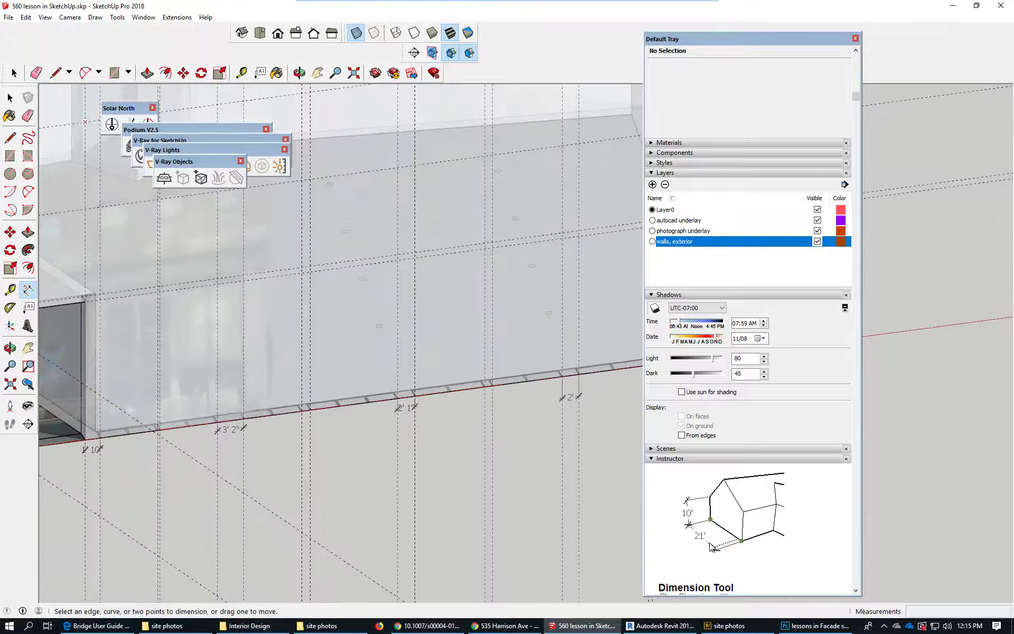
Dimension from a wall-base endpoint to the wall corner, placing it below the wall.
{"action": "left_click", "coordinate": [10, 98]}
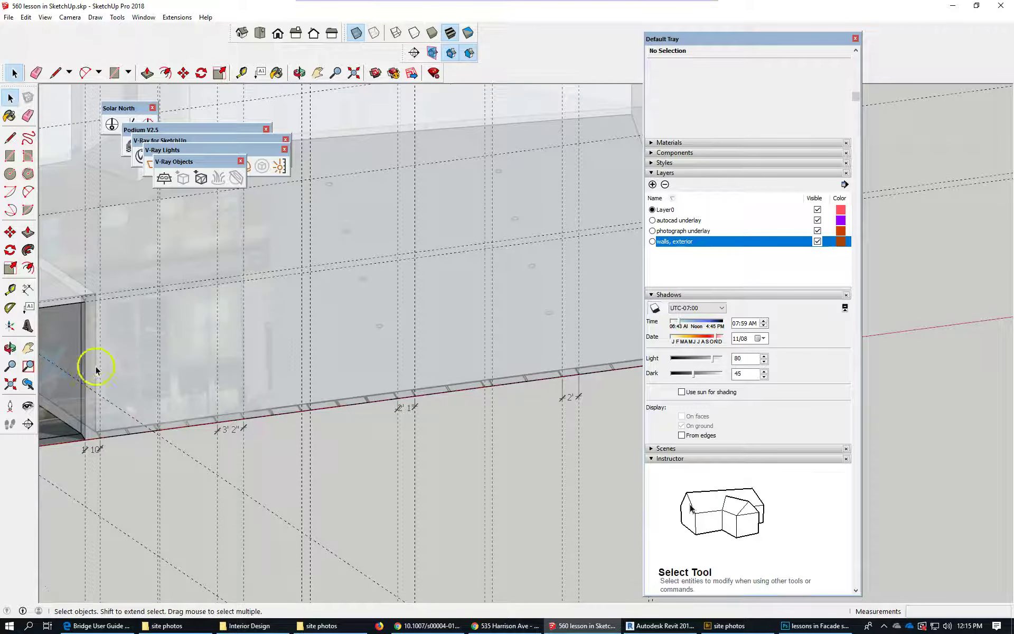
{"action": "scroll", "coordinate": [64, 387], "scroll_direction": "up", "scroll_amount": 2}
{"action": "scroll", "coordinate": [65, 387], "scroll_direction": "down", "scroll_amount": 1}
{"action": "scroll", "coordinate": [249, 309], "scroll_direction": "down", "scroll_amount": 1}
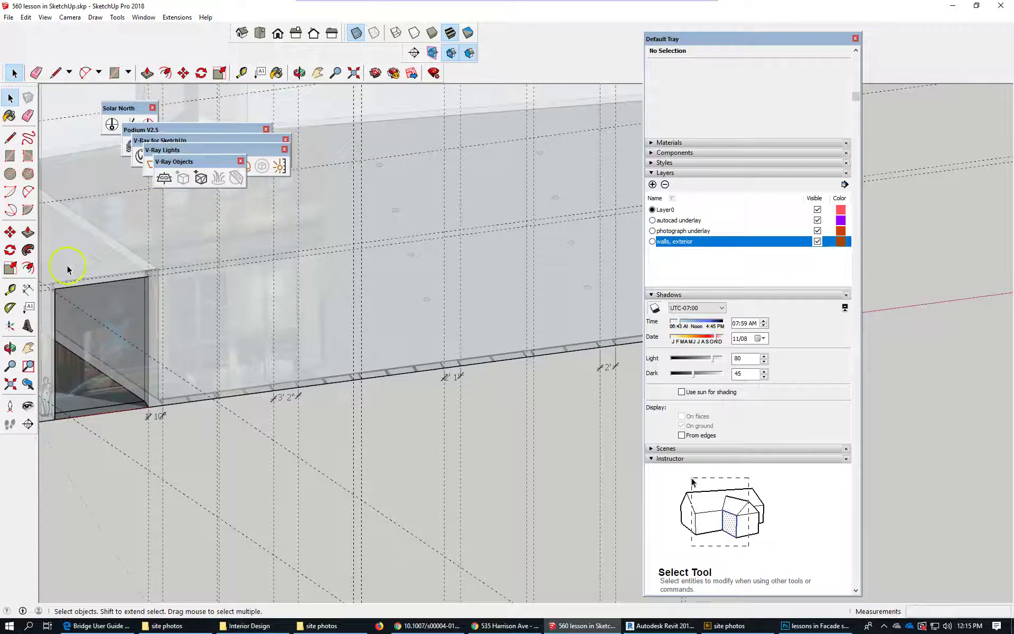
{"action": "left_click", "coordinate": [30, 289]}
{"action": "scroll", "coordinate": [164, 403], "scroll_direction": "up", "scroll_amount": 4}
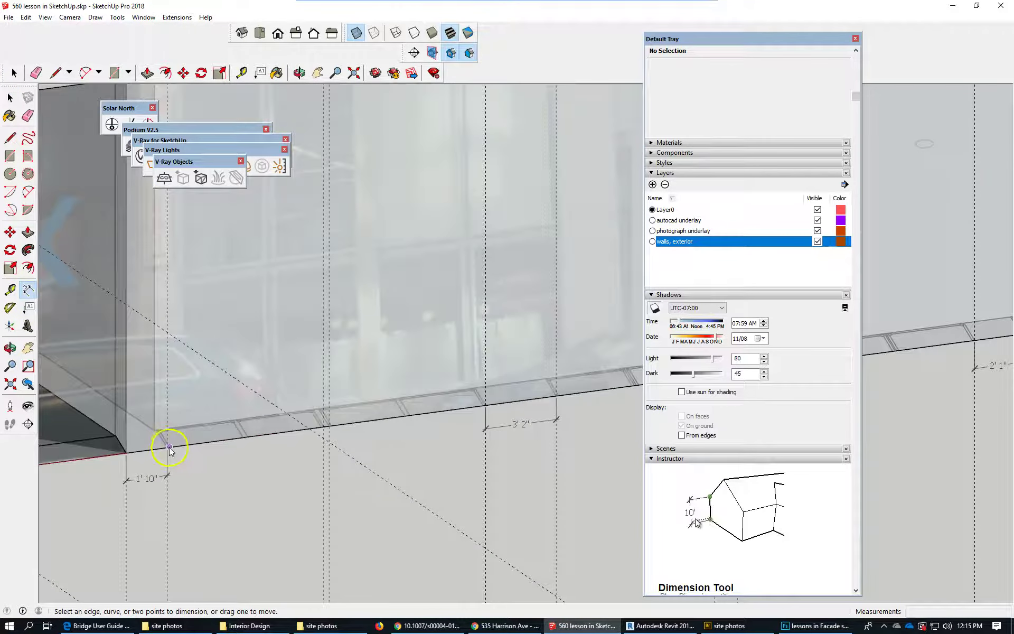
{"action": "scroll", "coordinate": [170, 453], "scroll_direction": "up", "scroll_amount": 5}
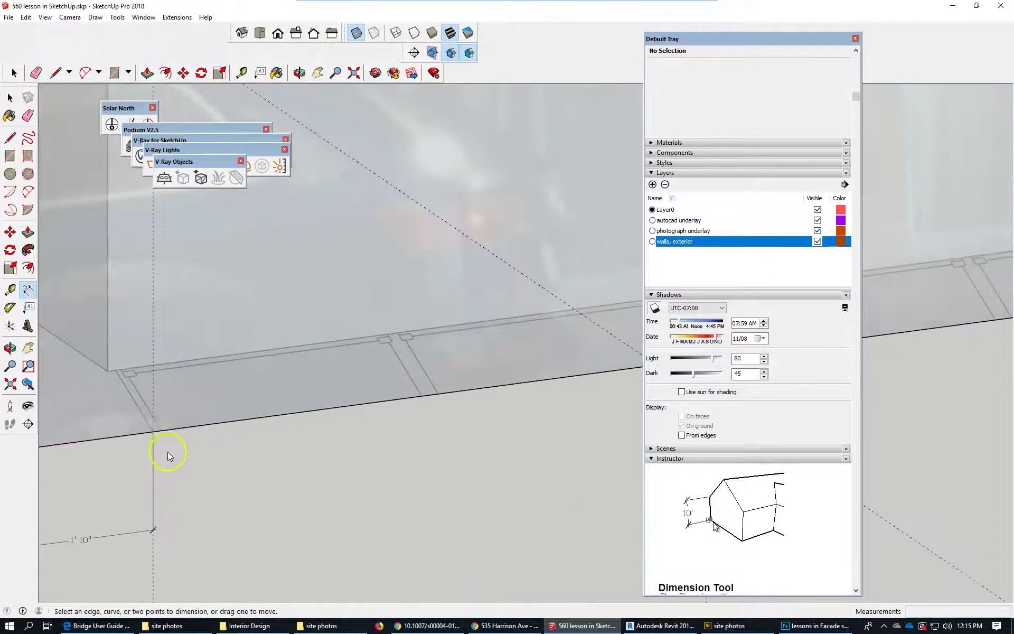
{"action": "left_click", "coordinate": [153, 431]}
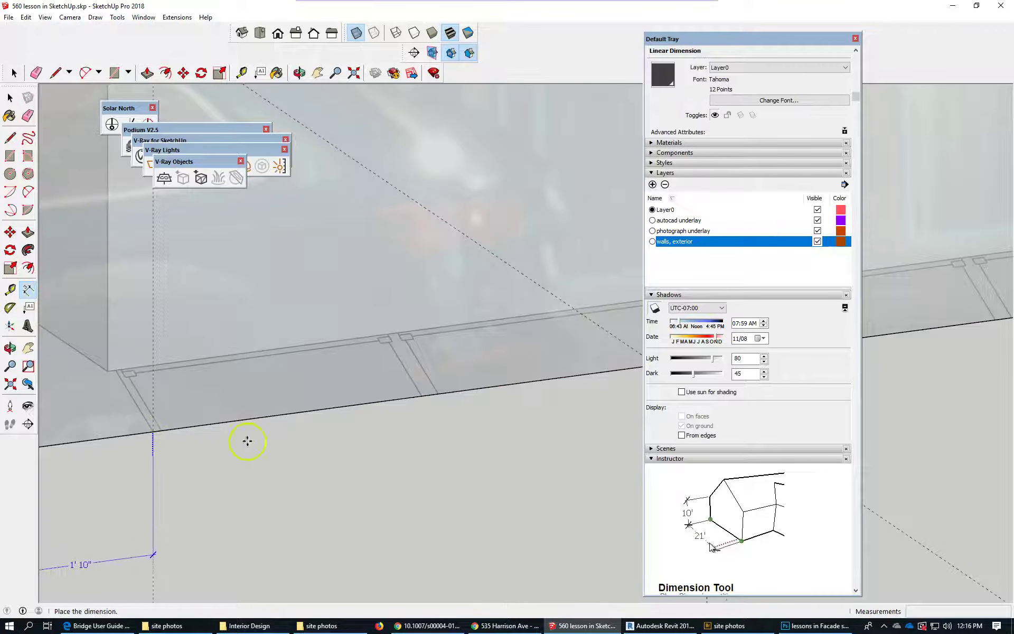
{"action": "scroll", "coordinate": [59, 426], "scroll_direction": "up", "scroll_amount": 1}
{"action": "scroll", "coordinate": [59, 427], "scroll_direction": "down", "scroll_amount": 1}
{"action": "key", "text": "Escape"}
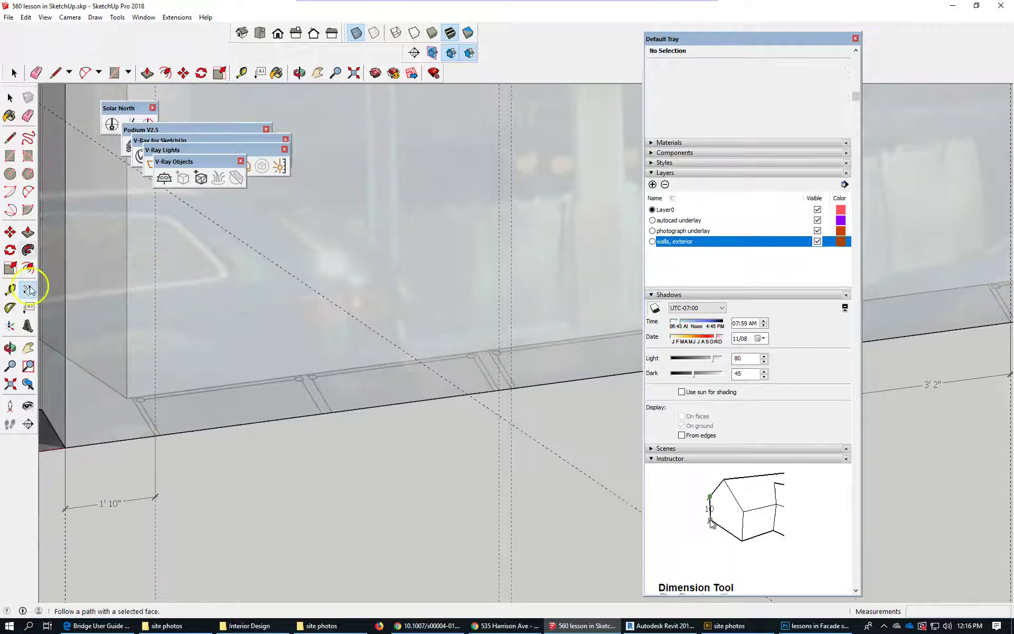
{"action": "left_click", "coordinate": [159, 438]}
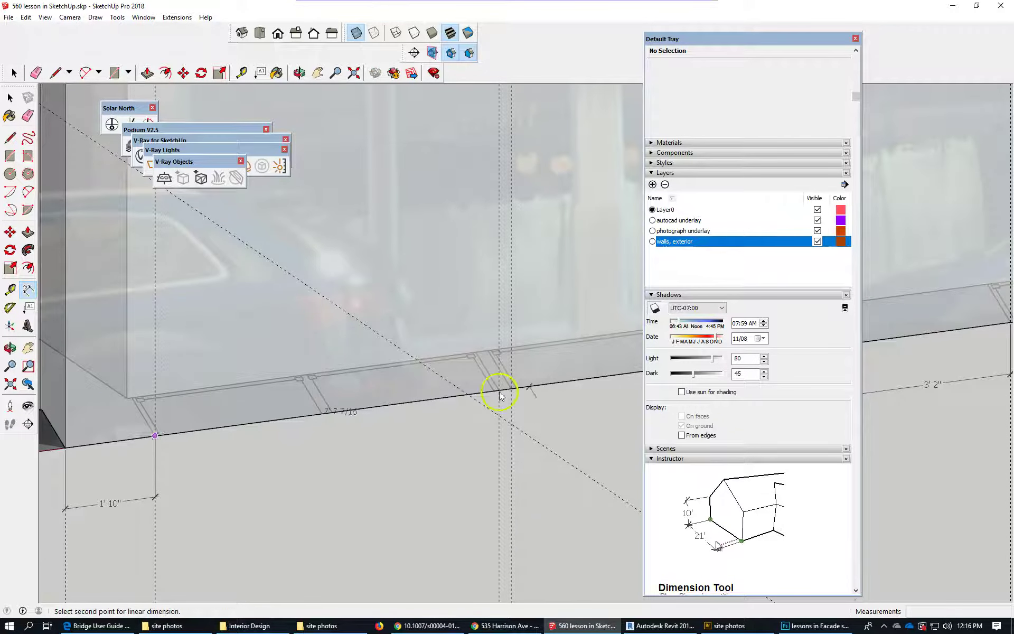
{"action": "scroll", "coordinate": [181, 389], "scroll_direction": "down", "scroll_amount": 3}
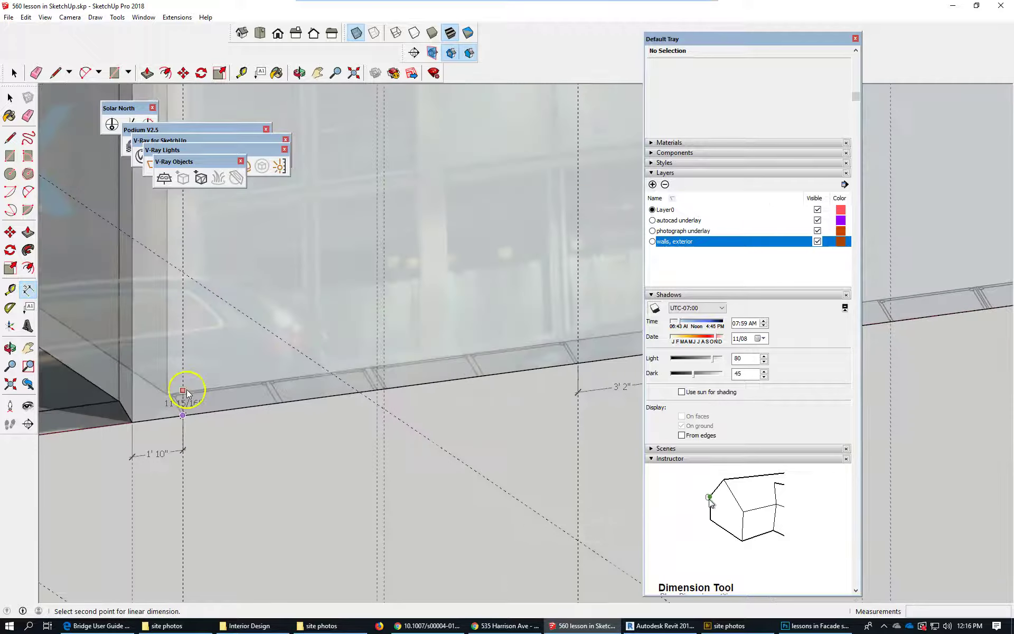
{"action": "scroll", "coordinate": [508, 384], "scroll_direction": "up", "scroll_amount": 2}
{"action": "scroll", "coordinate": [515, 378], "scroll_direction": "up", "scroll_amount": 2}
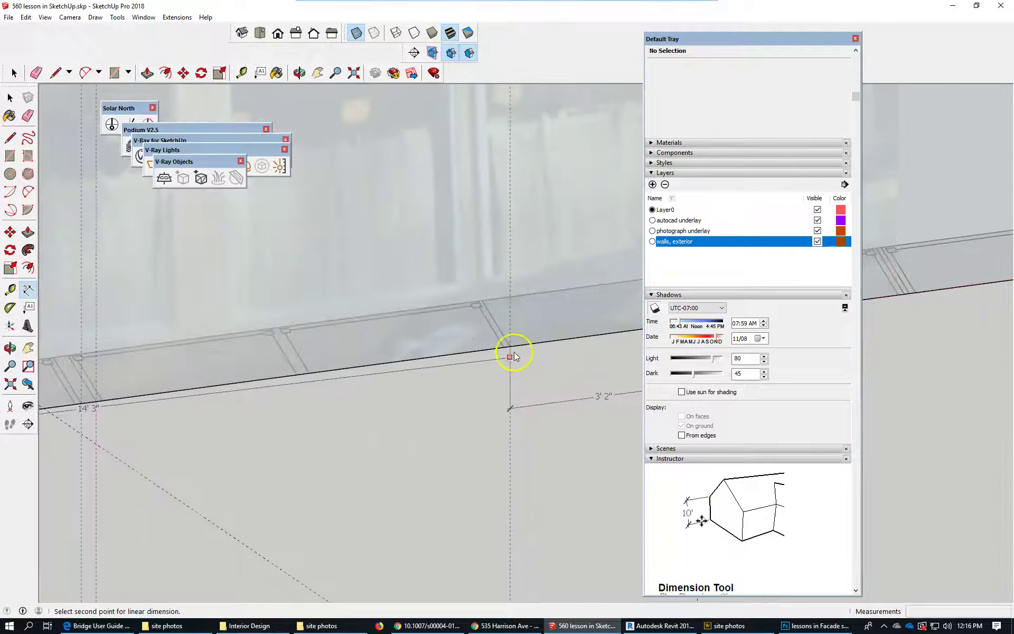
{"action": "left_click", "coordinate": [509, 347]}
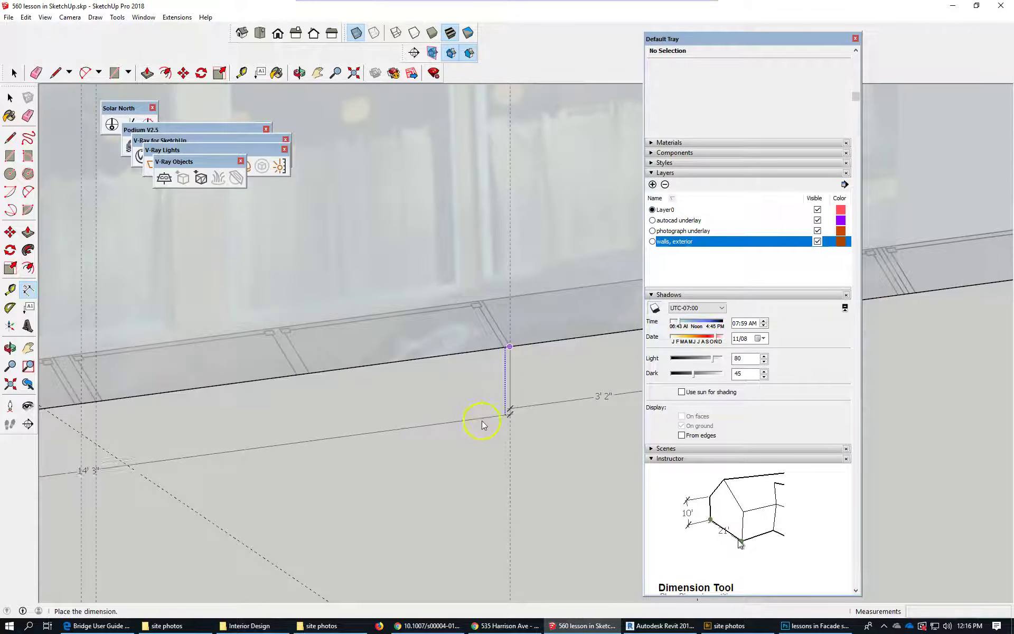
{"action": "scroll", "coordinate": [478, 419], "scroll_direction": "down", "scroll_amount": 2}
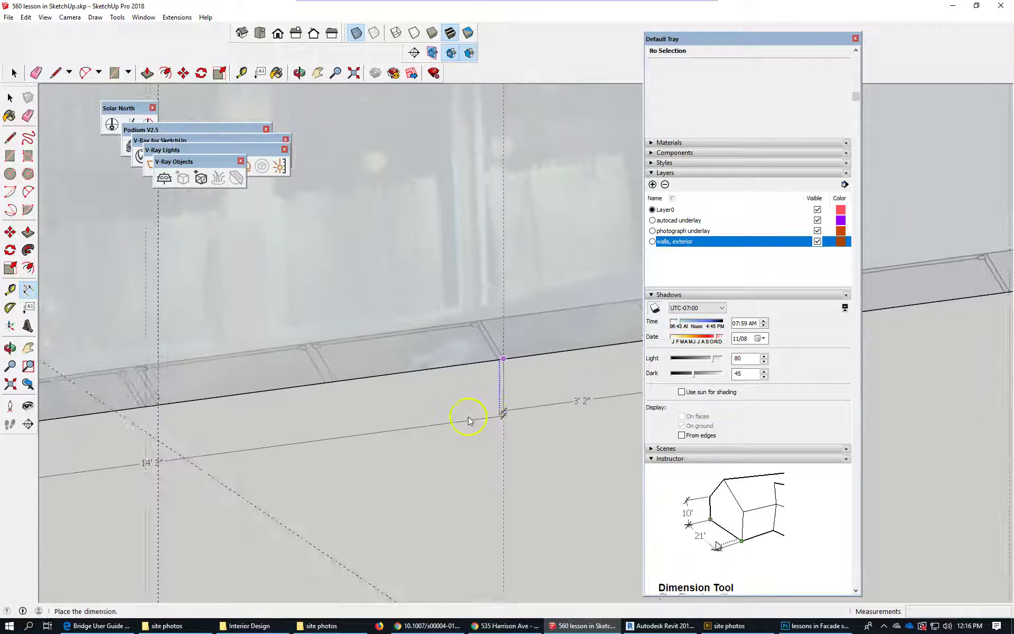
{"action": "left_click", "coordinate": [417, 426]}
Add the 18' 8 3/4" dimension between adjacent pillars below the wall.
{"action": "scroll", "coordinate": [401, 433], "scroll_direction": "down", "scroll_amount": 2}
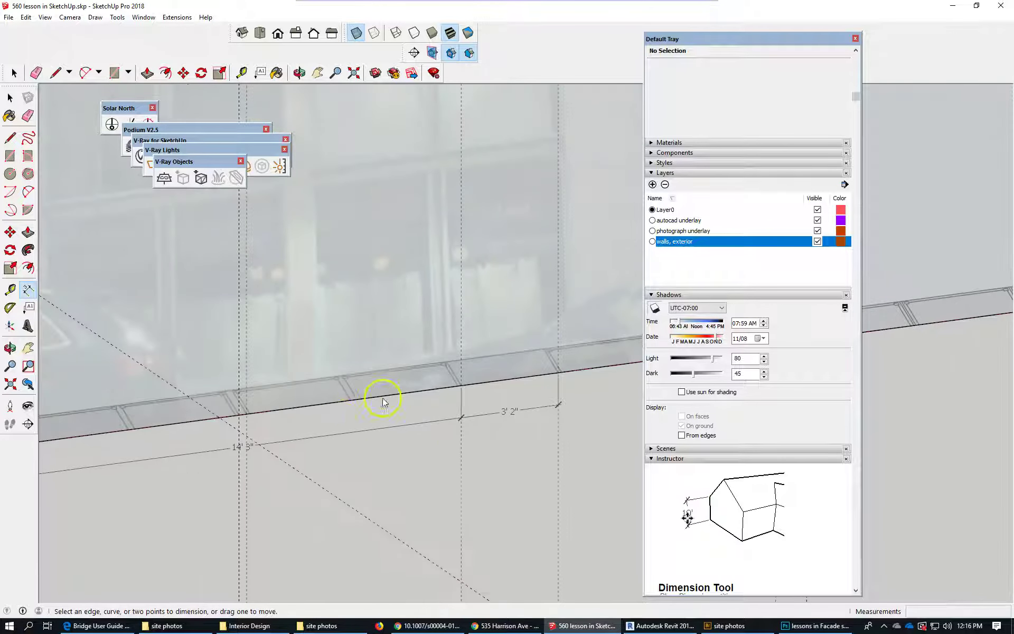
{"action": "scroll", "coordinate": [139, 364], "scroll_direction": "down", "scroll_amount": 2}
{"action": "scroll", "coordinate": [578, 363], "scroll_direction": "up", "scroll_amount": 2}
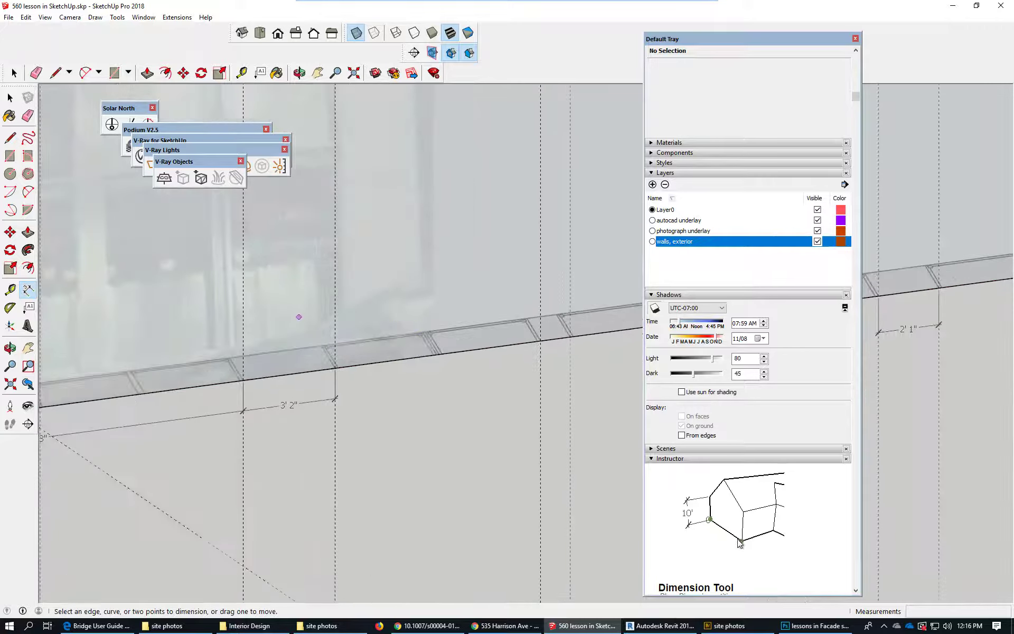
{"action": "scroll", "coordinate": [407, 376], "scroll_direction": "up", "scroll_amount": 1}
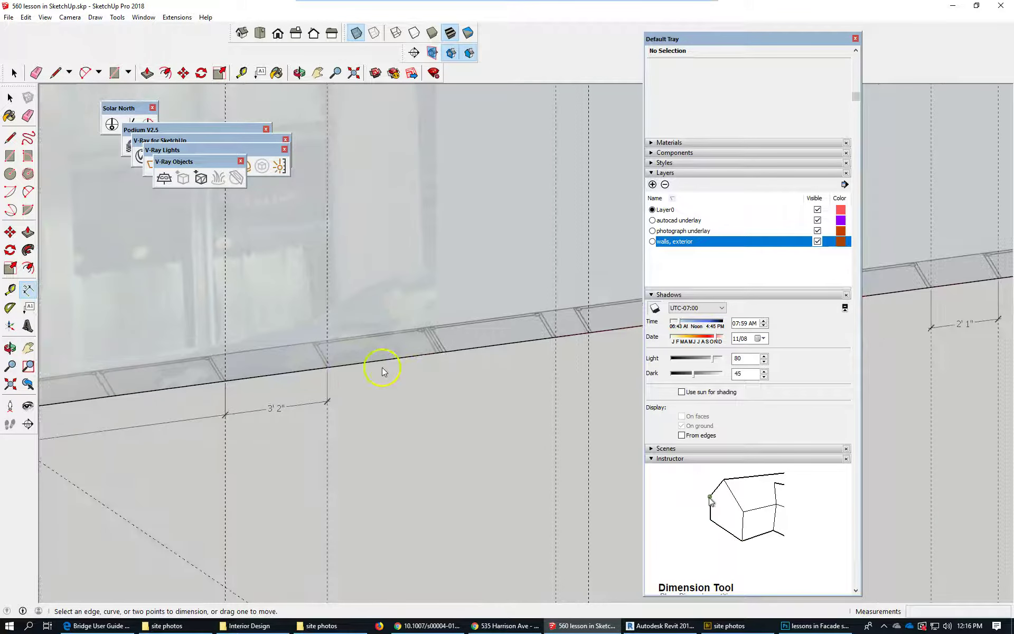
{"action": "scroll", "coordinate": [352, 369], "scroll_direction": "up", "scroll_amount": 2}
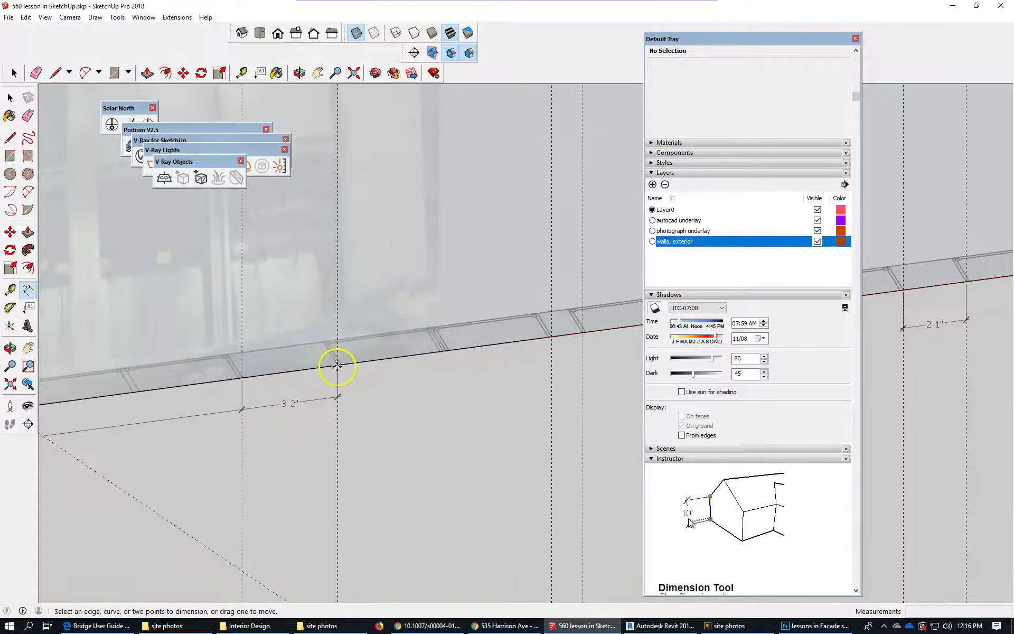
{"action": "scroll", "coordinate": [341, 368], "scroll_direction": "up", "scroll_amount": 2}
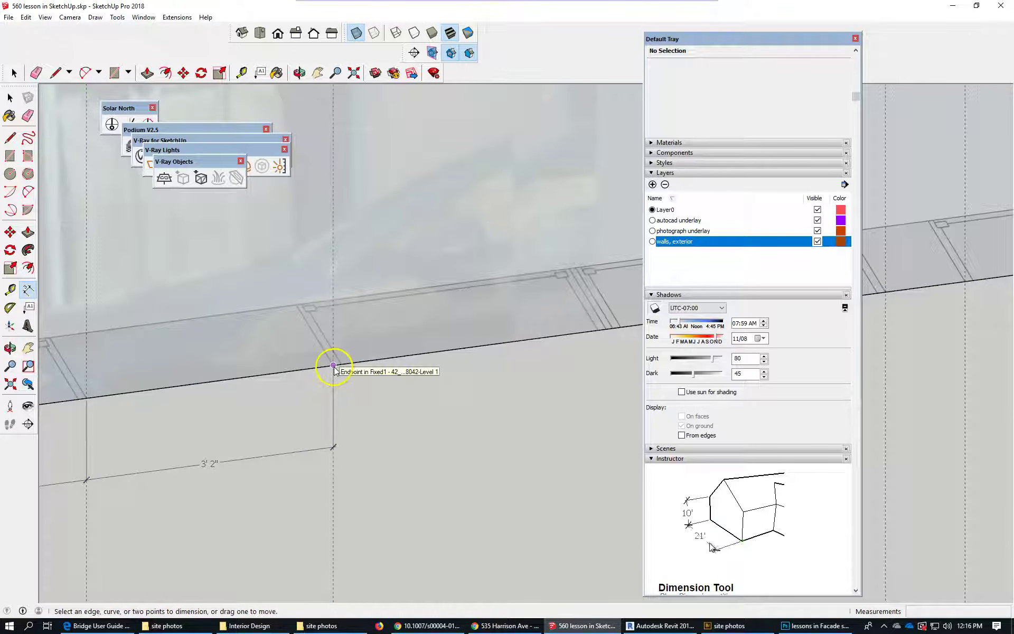
{"action": "left_click", "coordinate": [333, 365]}
{"action": "scroll", "coordinate": [113, 323], "scroll_direction": "down", "scroll_amount": 4}
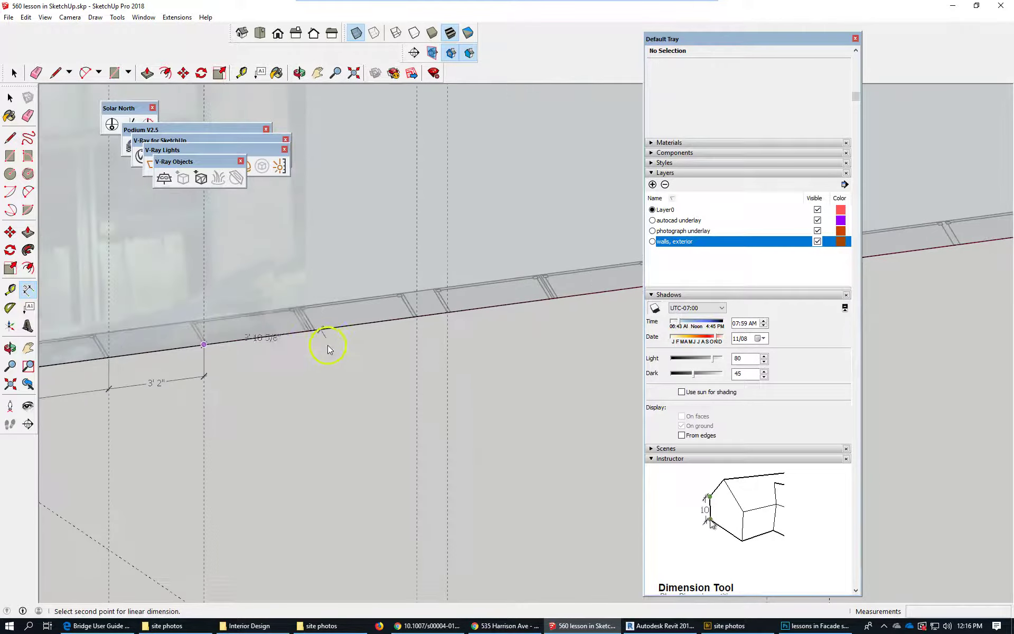
{"action": "scroll", "coordinate": [306, 346], "scroll_direction": "down", "scroll_amount": 1}
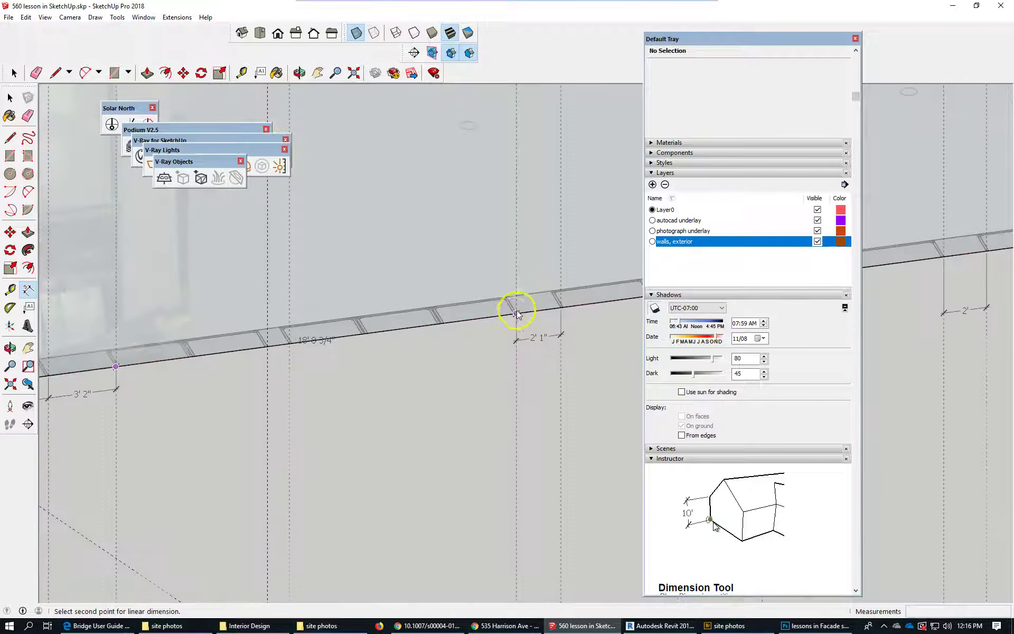
{"action": "scroll", "coordinate": [517, 314], "scroll_direction": "up", "scroll_amount": 3}
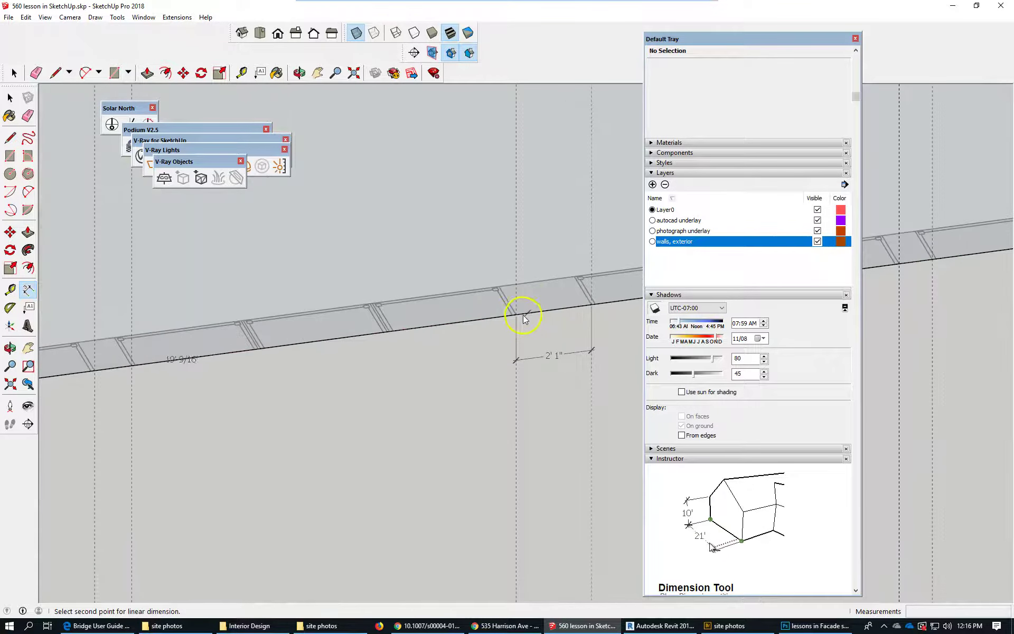
{"action": "left_click", "coordinate": [516, 314]}
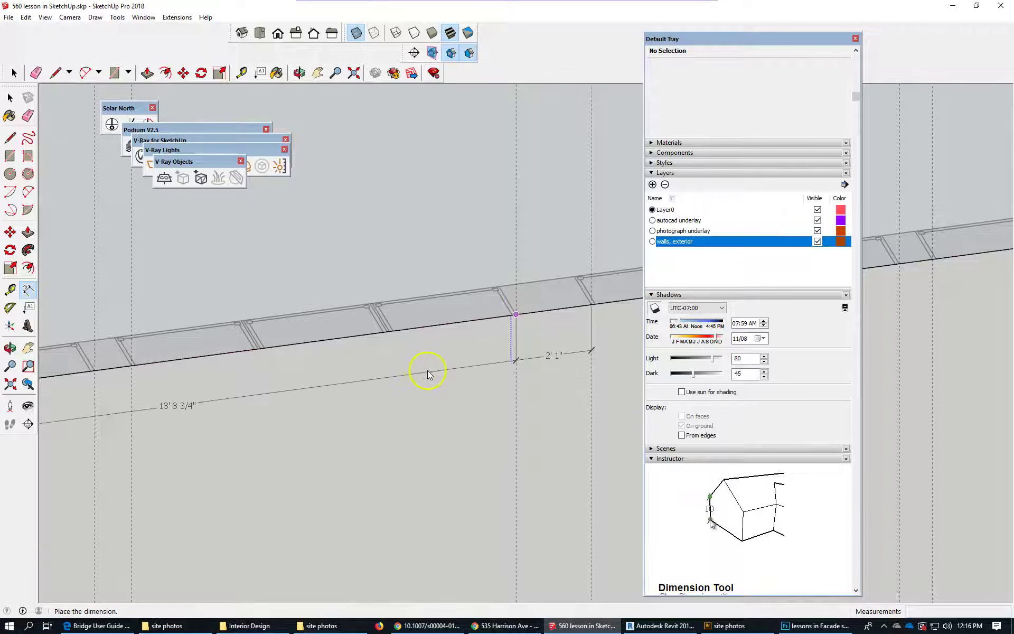
{"action": "left_click", "coordinate": [427, 373]}
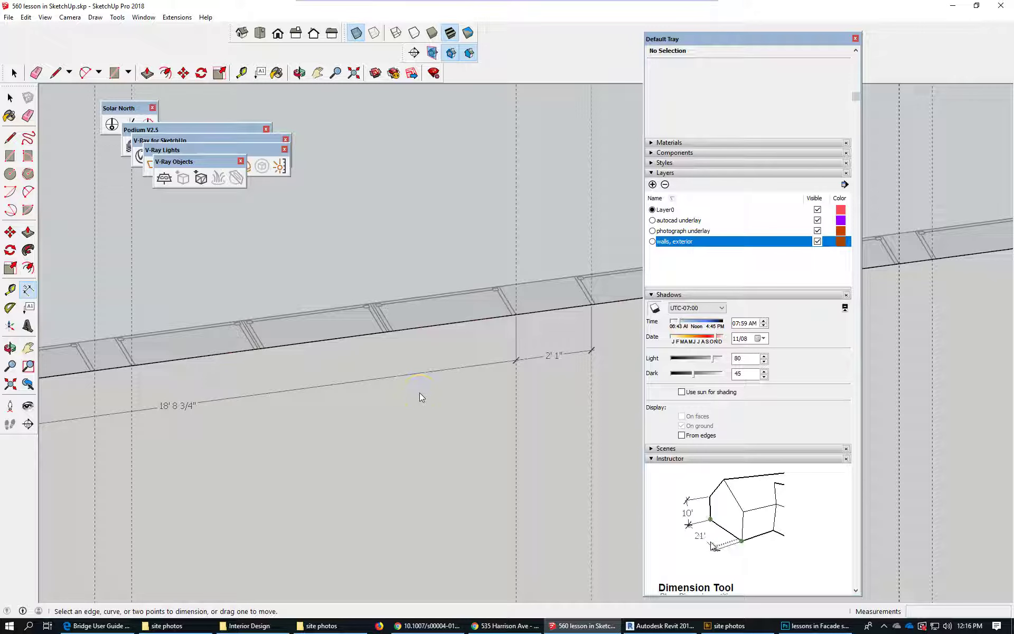
Add the 17' 11" dimension to the following pillar, extending toward the wall's right end.
{"action": "scroll", "coordinate": [309, 299], "scroll_direction": "down", "scroll_amount": 3}
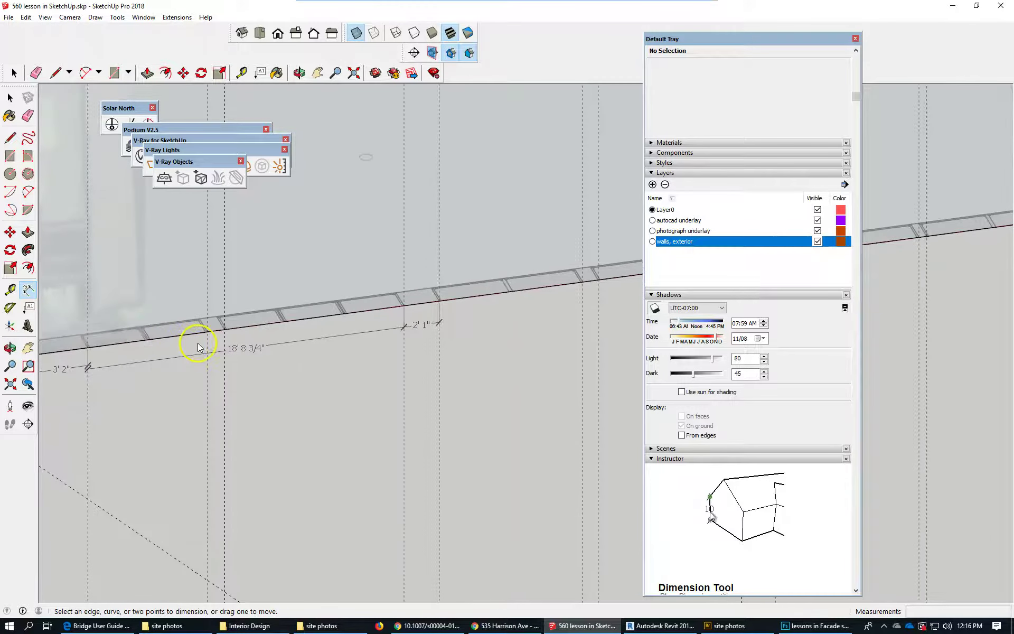
{"action": "scroll", "coordinate": [415, 335], "scroll_direction": "down", "scroll_amount": 1}
{"action": "scroll", "coordinate": [505, 299], "scroll_direction": "down", "scroll_amount": 1}
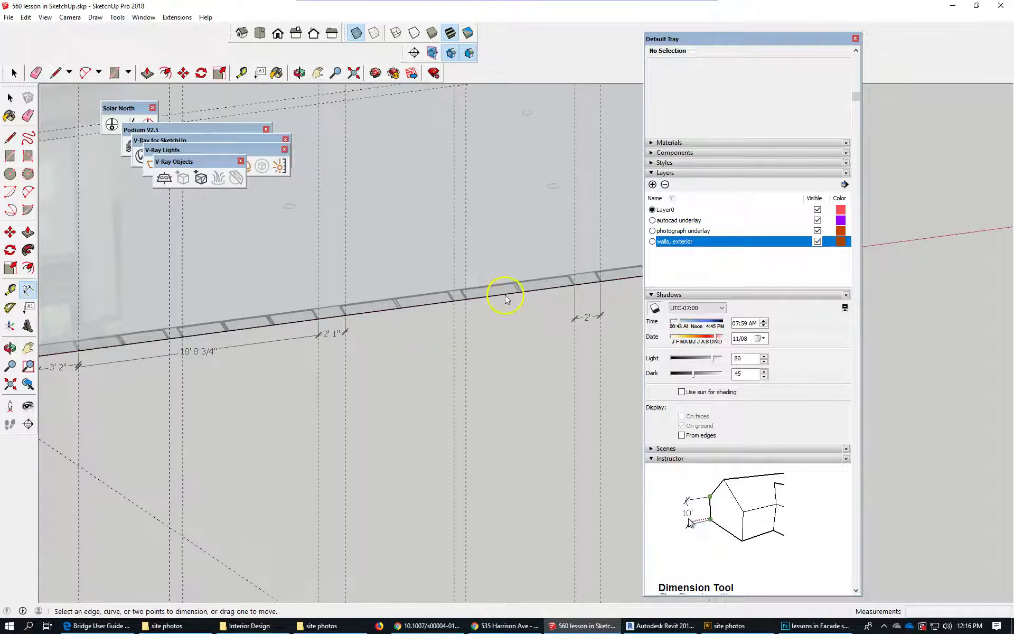
{"action": "left_click", "coordinate": [340, 318]}
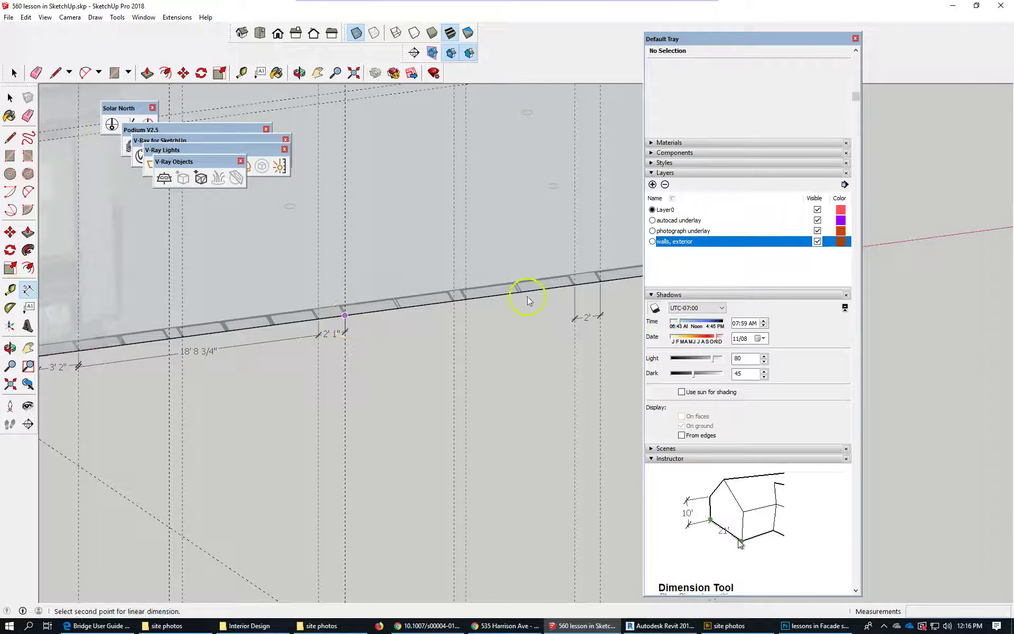
{"action": "left_click", "coordinate": [575, 287]}
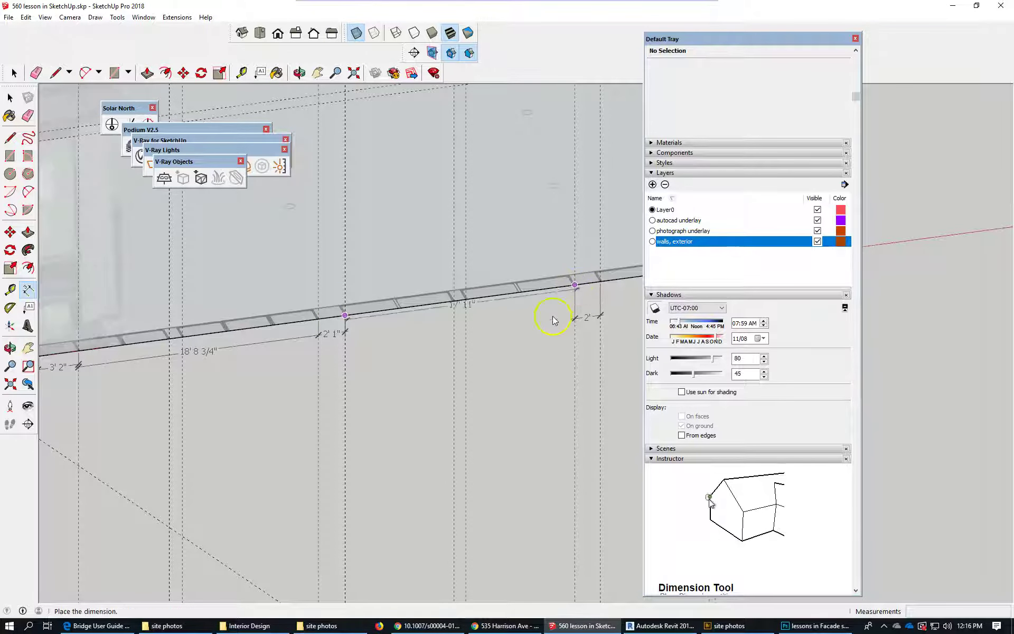
{"action": "left_click", "coordinate": [544, 312]}
{"action": "scroll", "coordinate": [301, 339], "scroll_direction": "down", "scroll_amount": 3}
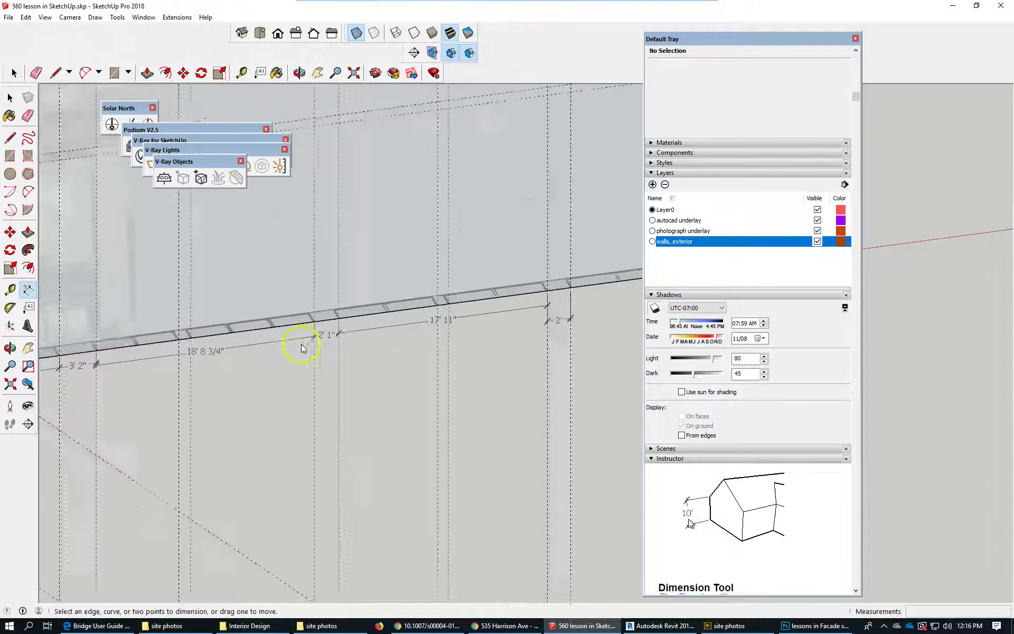
{"action": "scroll", "coordinate": [586, 298], "scroll_direction": "up", "scroll_amount": 2}
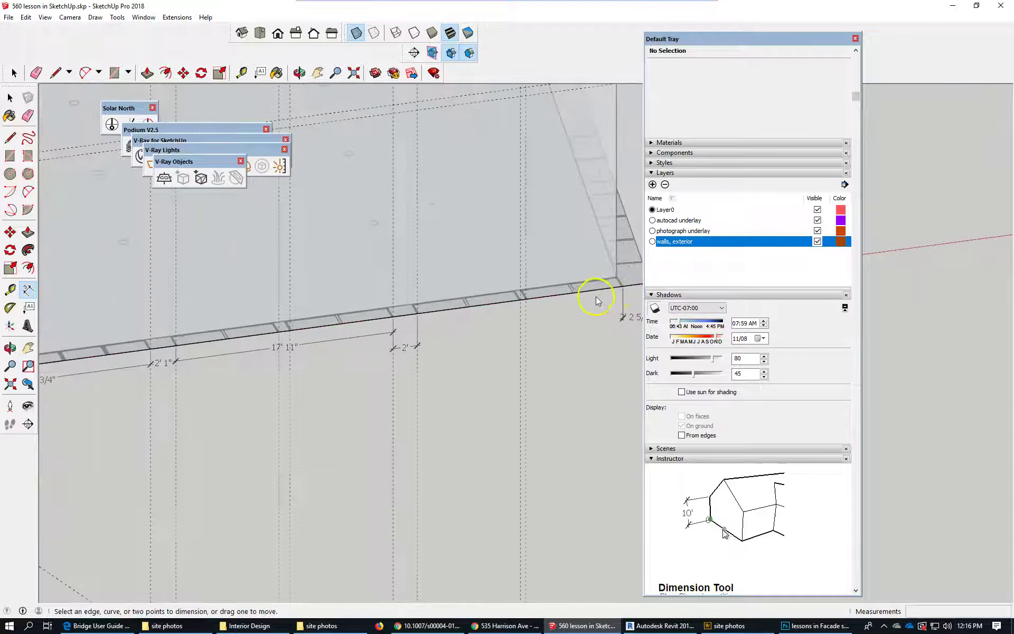
{"action": "left_click", "coordinate": [622, 287]}
{"action": "left_click", "coordinate": [417, 314]}
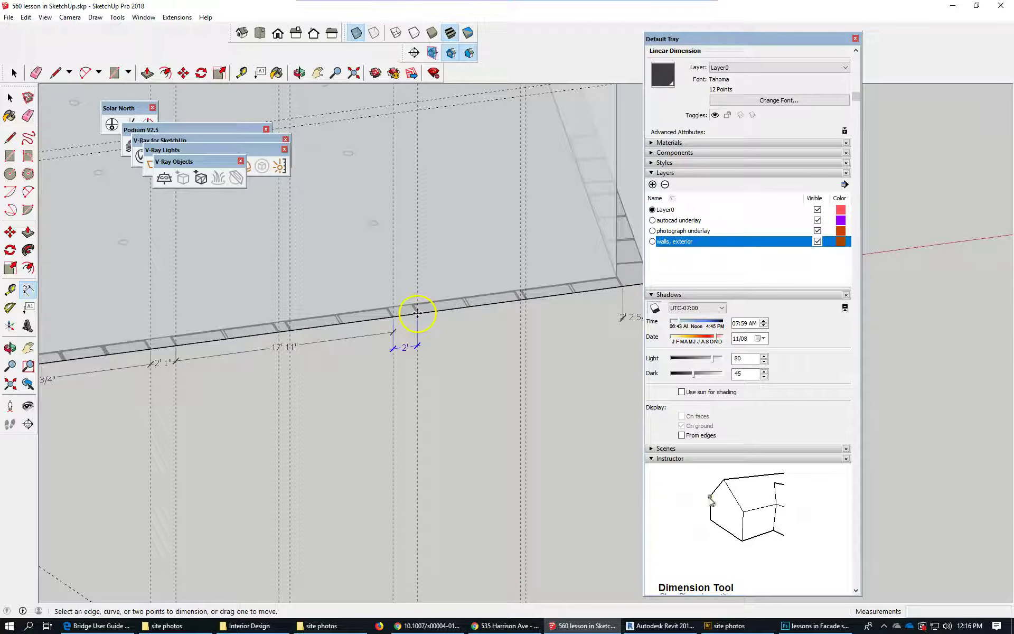
{"action": "left_click", "coordinate": [420, 320]}
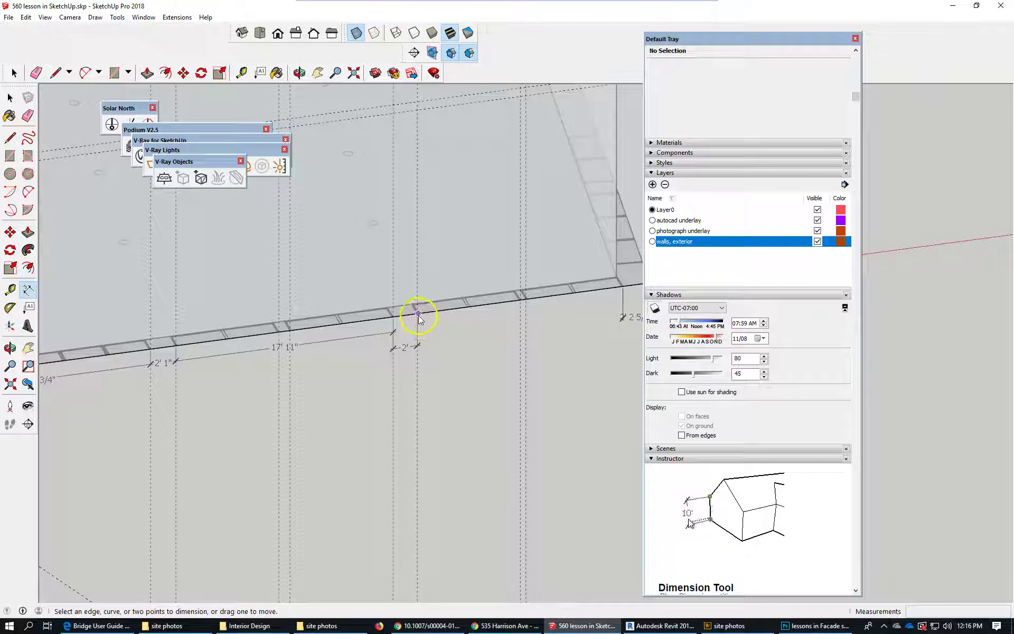
{"action": "left_click", "coordinate": [418, 314]}
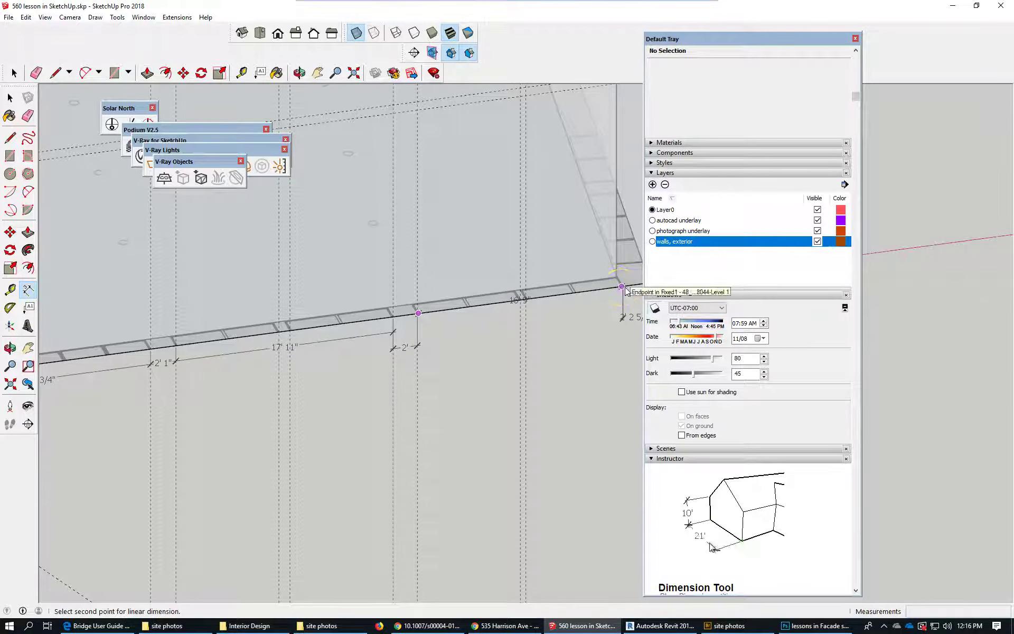
Dimension the 16' 11 1/2" span from a pillar vertex to the wall corner.
{"action": "key", "text": "Escape"}
{"action": "scroll", "coordinate": [438, 317], "scroll_direction": "up", "scroll_amount": 5}
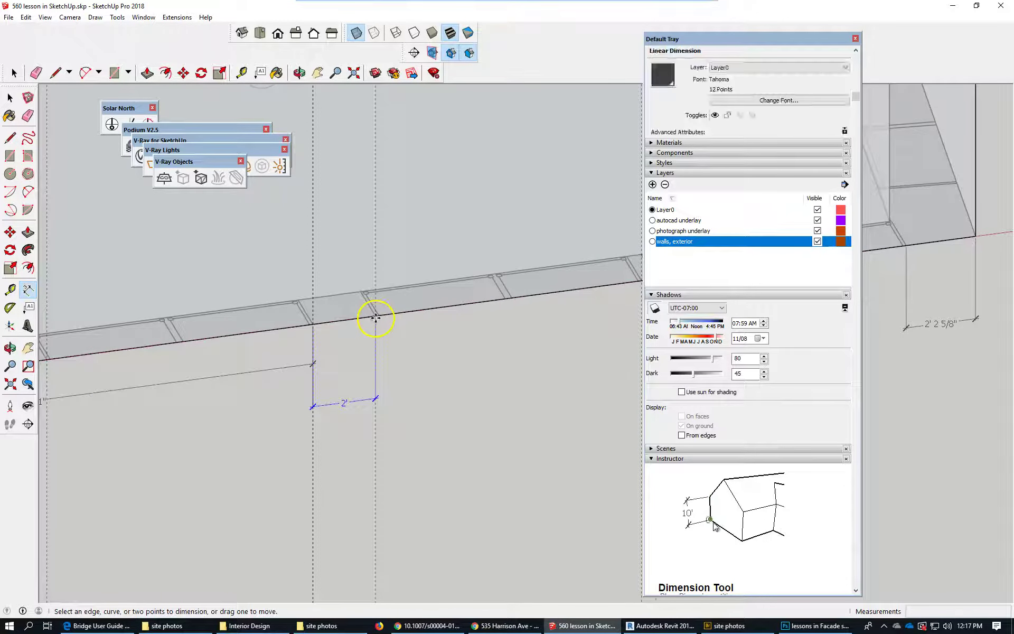
{"action": "scroll", "coordinate": [375, 316], "scroll_direction": "up", "scroll_amount": 3}
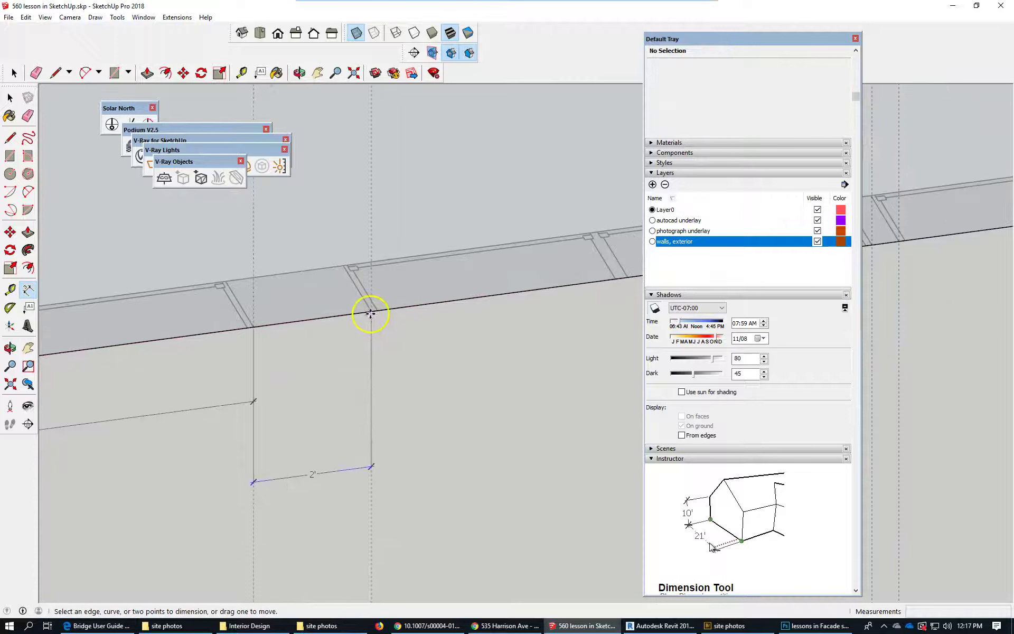
{"action": "scroll", "coordinate": [372, 312], "scroll_direction": "up", "scroll_amount": 4}
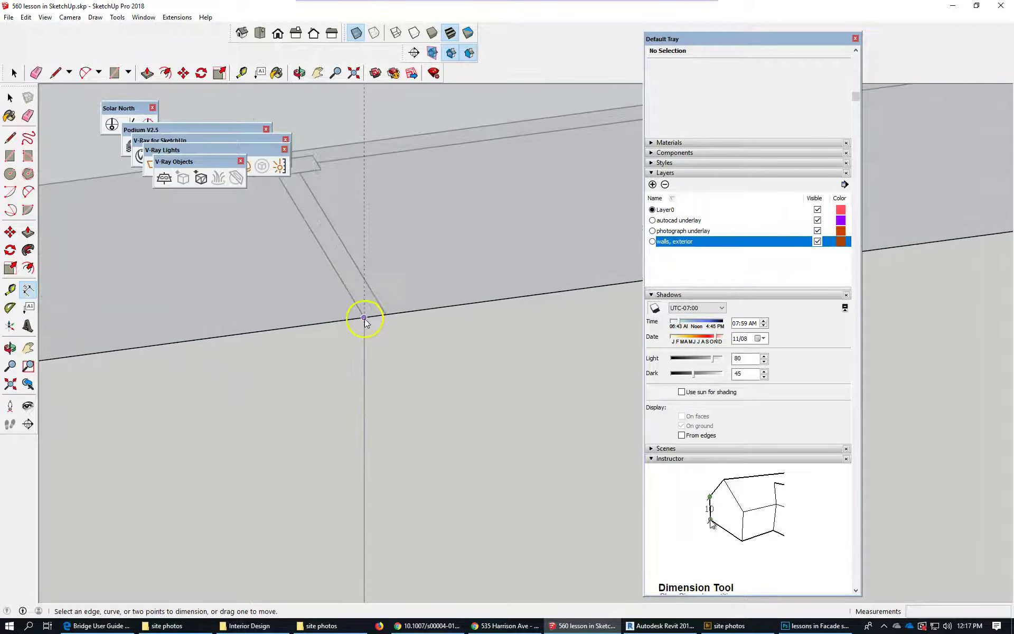
{"action": "left_click", "coordinate": [364, 318]}
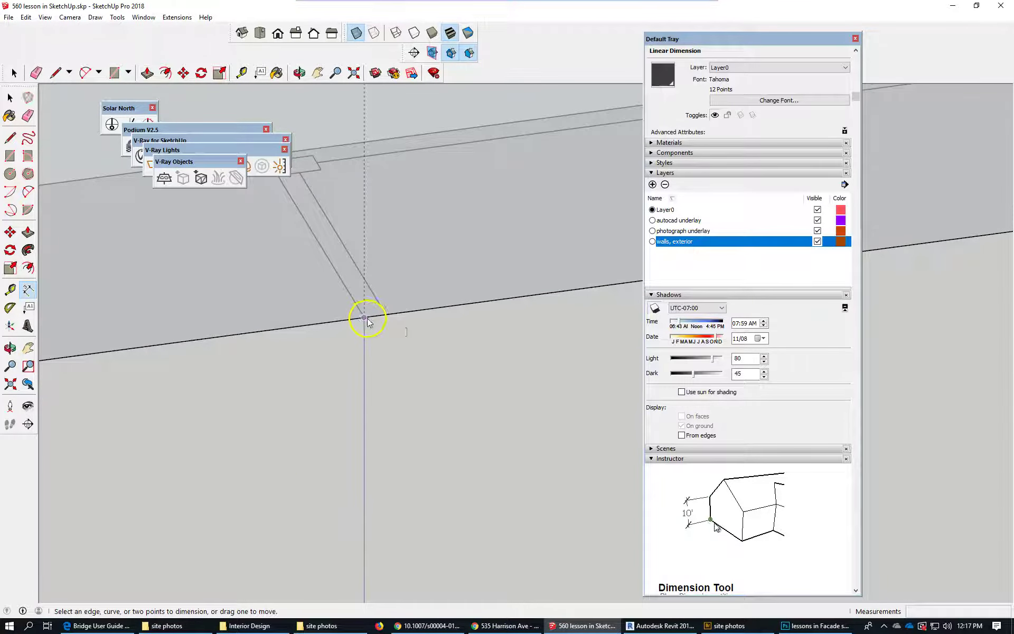
{"action": "left_click", "coordinate": [364, 318]}
{"action": "scroll", "coordinate": [69, 285], "scroll_direction": "down", "scroll_amount": 1}
{"action": "scroll", "coordinate": [58, 290], "scroll_direction": "down", "scroll_amount": 3}
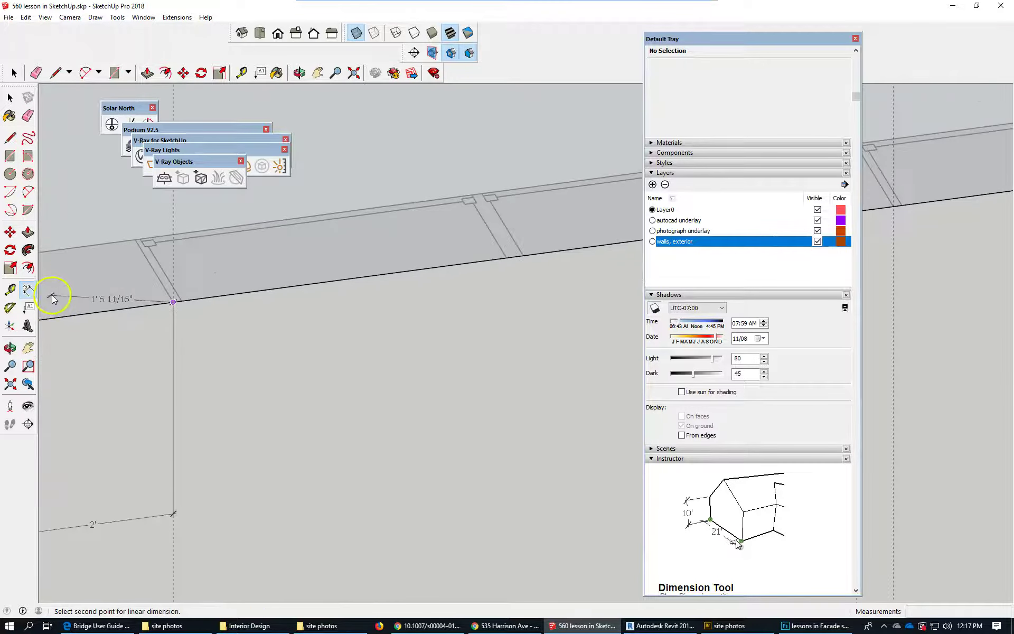
{"action": "scroll", "coordinate": [266, 279], "scroll_direction": "up", "scroll_amount": 3}
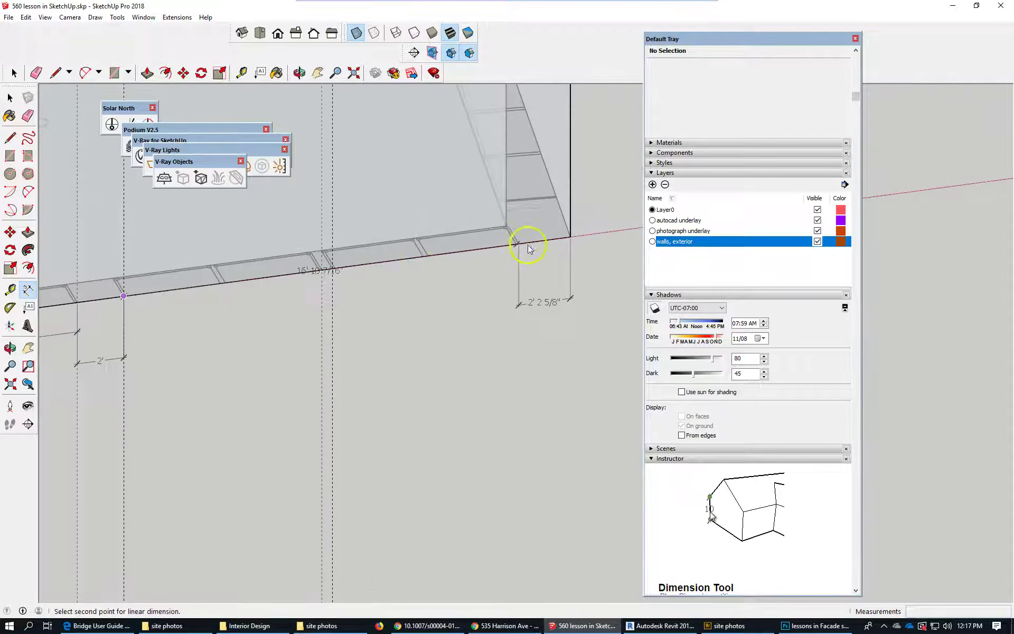
{"action": "scroll", "coordinate": [523, 244], "scroll_direction": "up", "scroll_amount": 3}
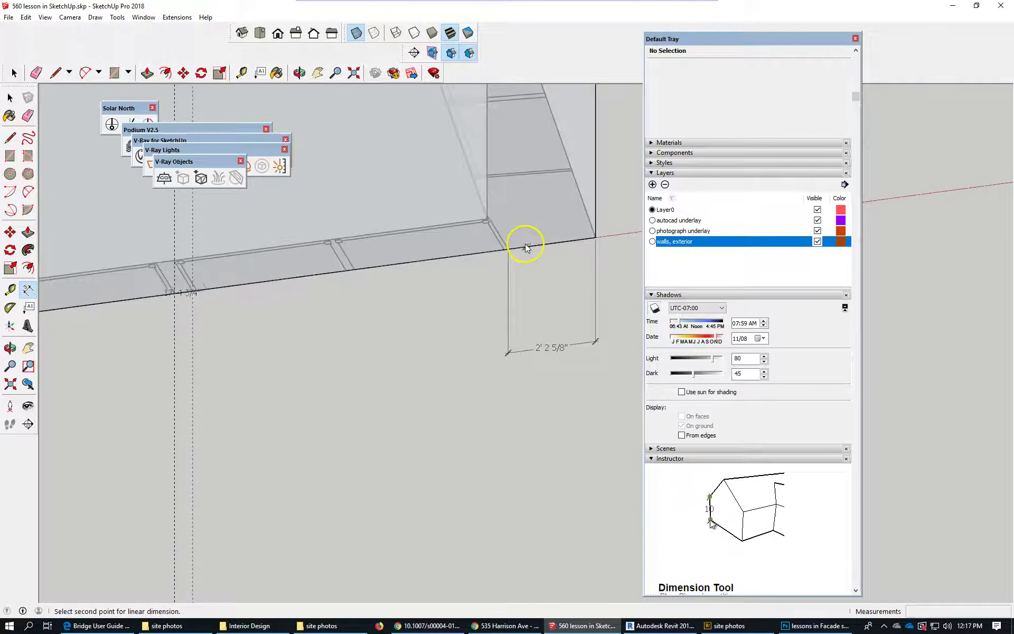
{"action": "left_click", "coordinate": [498, 255]}
{"action": "scroll", "coordinate": [549, 336], "scroll_direction": "down", "scroll_amount": 3}
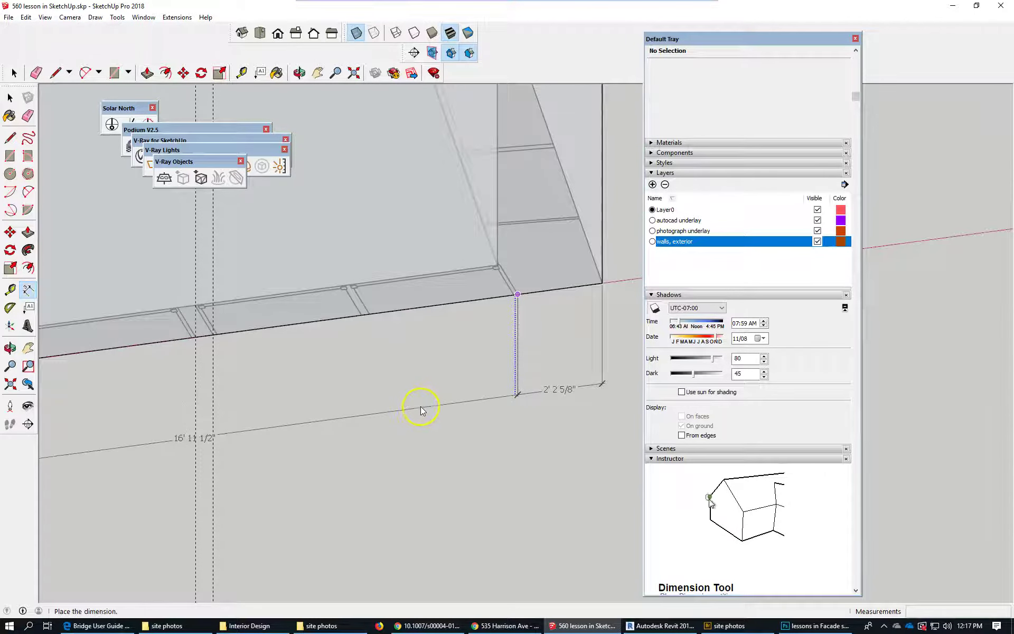
{"action": "left_click", "coordinate": [420, 406]}
Place the 17' 11" dimension along the wall base and select the 14' dimension at the left end.
{"action": "scroll", "coordinate": [592, 374], "scroll_direction": "down", "scroll_amount": 2}
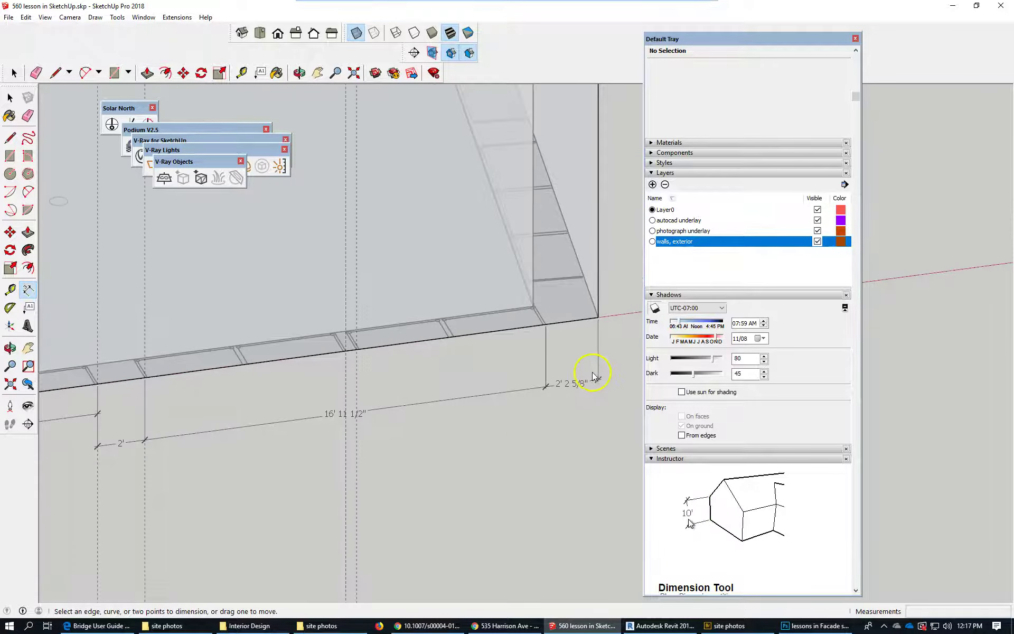
{"action": "scroll", "coordinate": [592, 373], "scroll_direction": "down", "scroll_amount": 2}
{"action": "scroll", "coordinate": [592, 373], "scroll_direction": "down", "scroll_amount": 1}
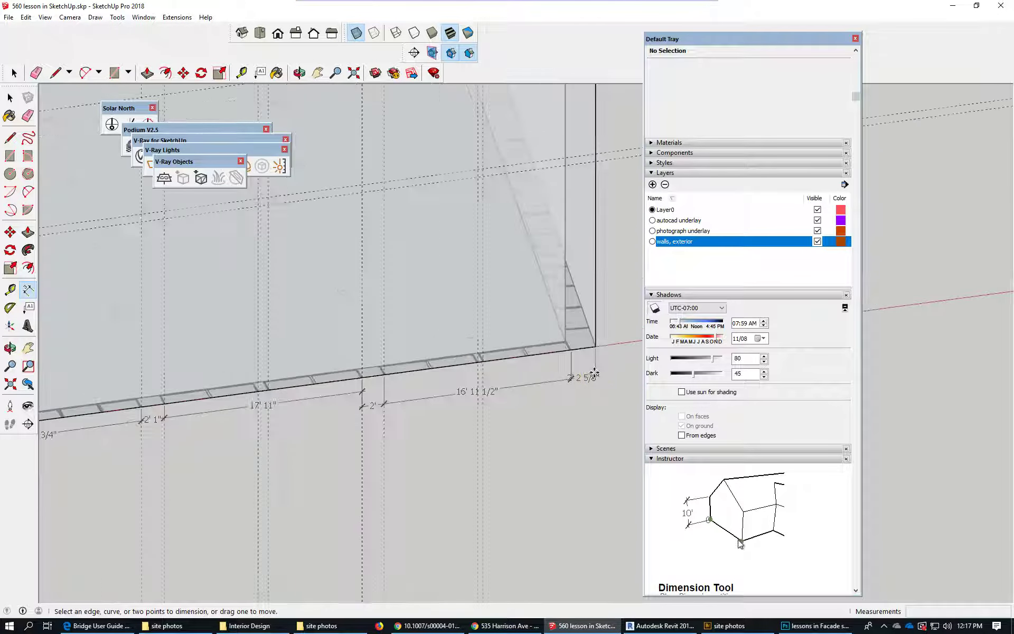
{"action": "scroll", "coordinate": [592, 373], "scroll_direction": "down", "scroll_amount": 1}
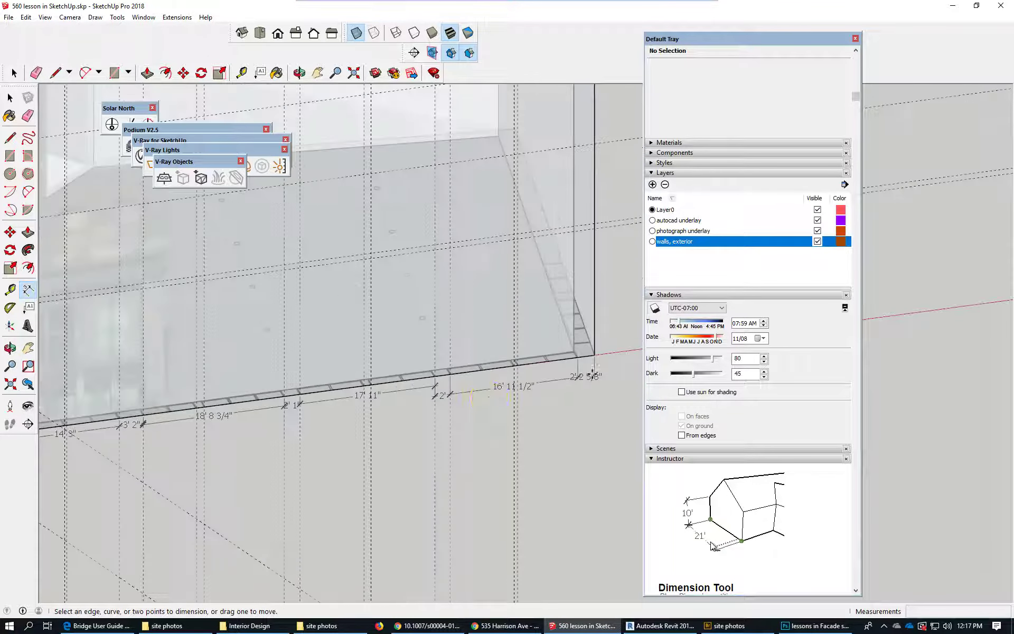
{"action": "left_click", "coordinate": [378, 395]}
{"action": "middle_click_drag", "start_coordinate": [570, 403], "coordinate": [573, 410], "text": "shift"}
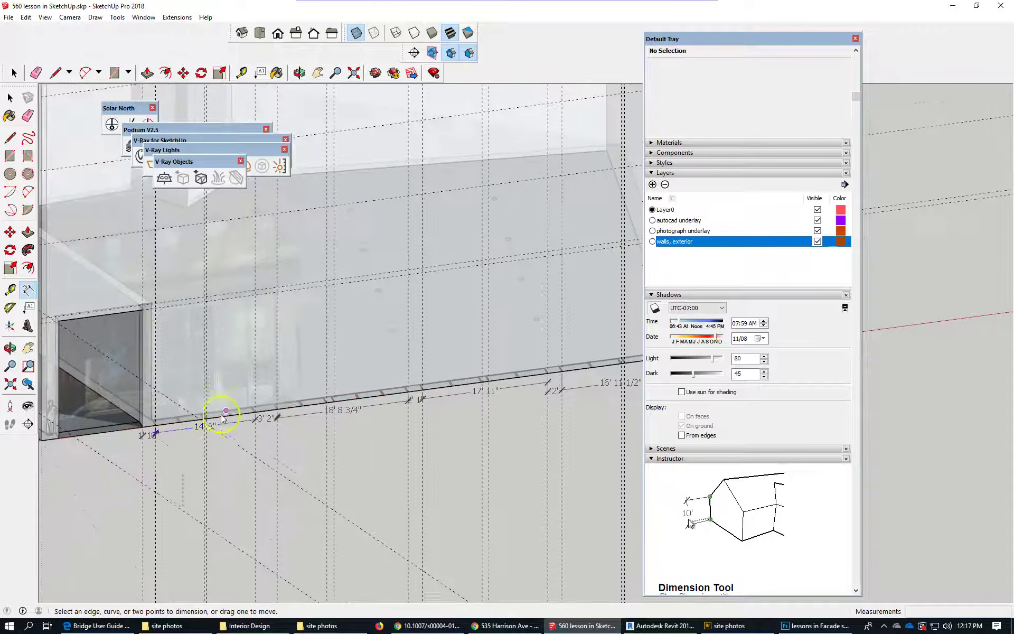
{"action": "left_click", "coordinate": [223, 415]}
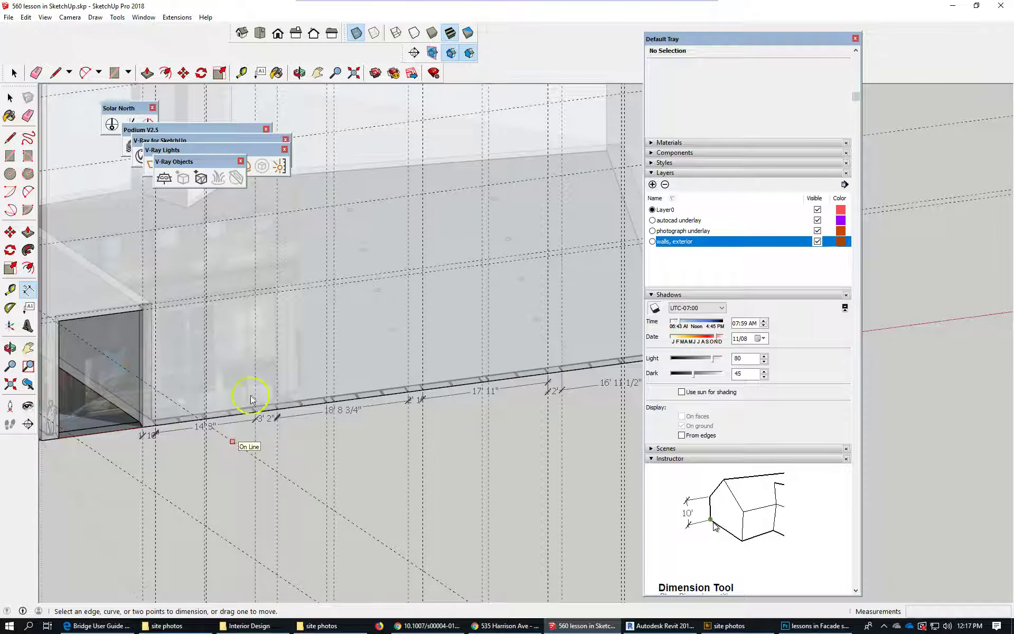
{"action": "left_click", "coordinate": [9, 98]}
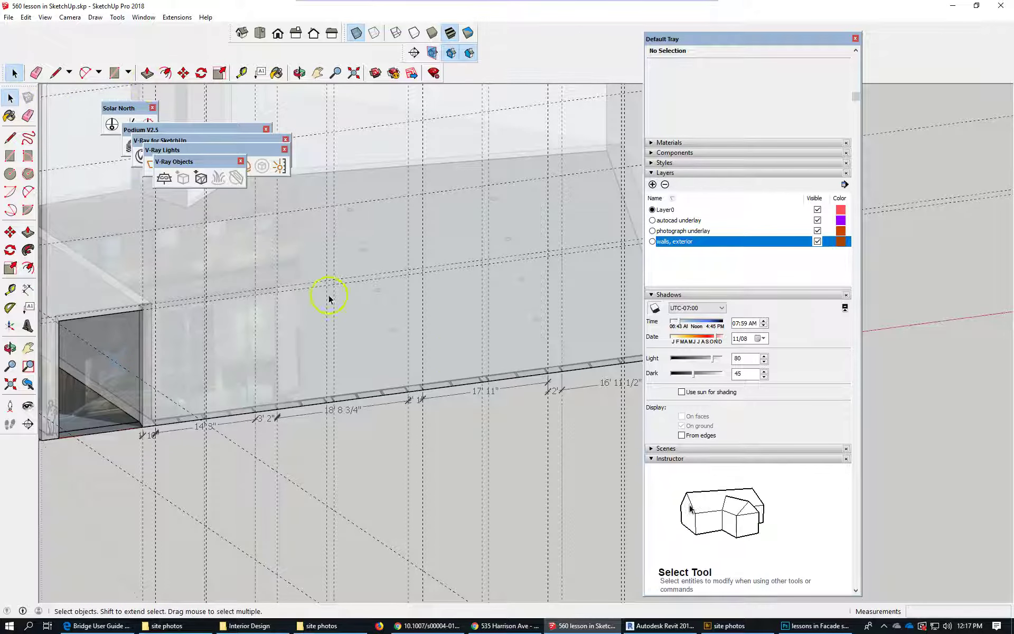
{"action": "middle_click_drag", "start_coordinate": [329, 294], "coordinate": [170, 355]}
{"action": "scroll", "coordinate": [627, 331], "scroll_direction": "up", "scroll_amount": 2}
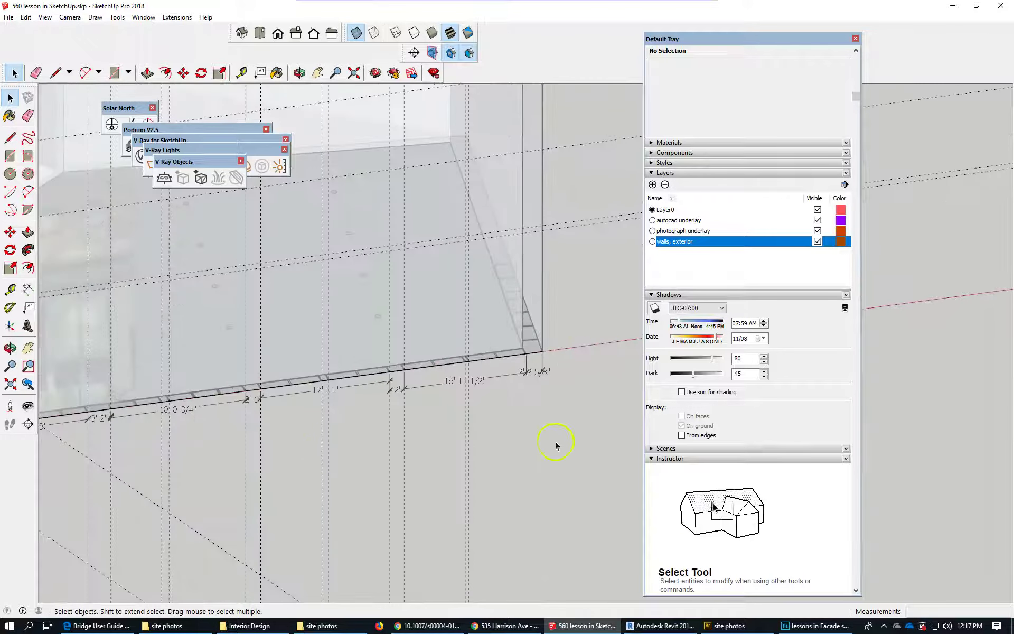
{"action": "scroll", "coordinate": [555, 445], "scroll_direction": "down", "scroll_amount": 2}
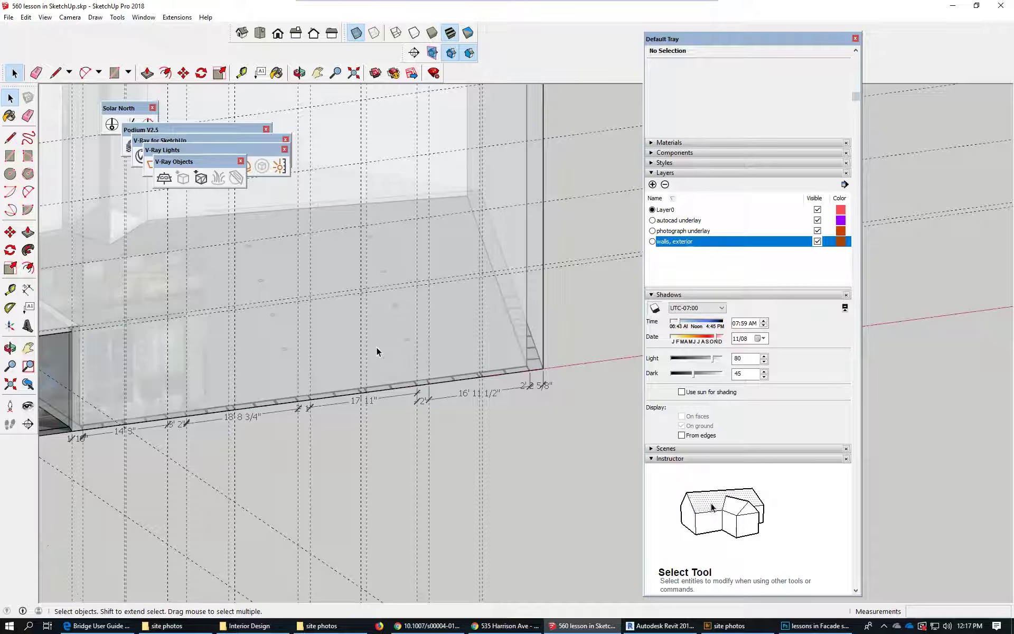
{"action": "left_click", "coordinate": [207, 425]}
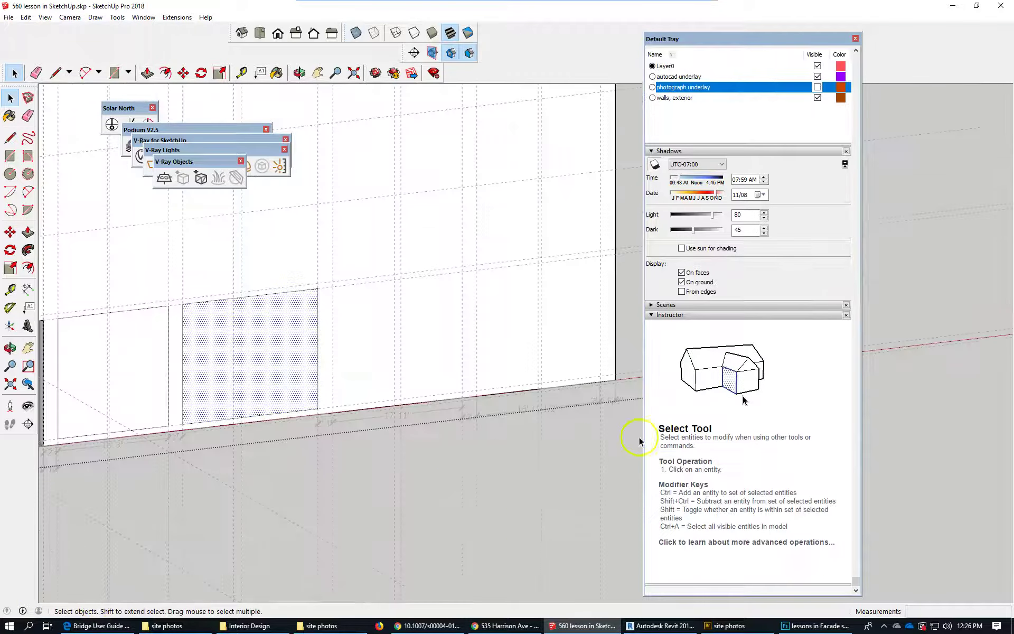
Zoom in and out to inspect the plain facade with the photo underlay hidden.
{"action": "scroll", "coordinate": [124, 384], "scroll_direction": "up", "scroll_amount": 2}
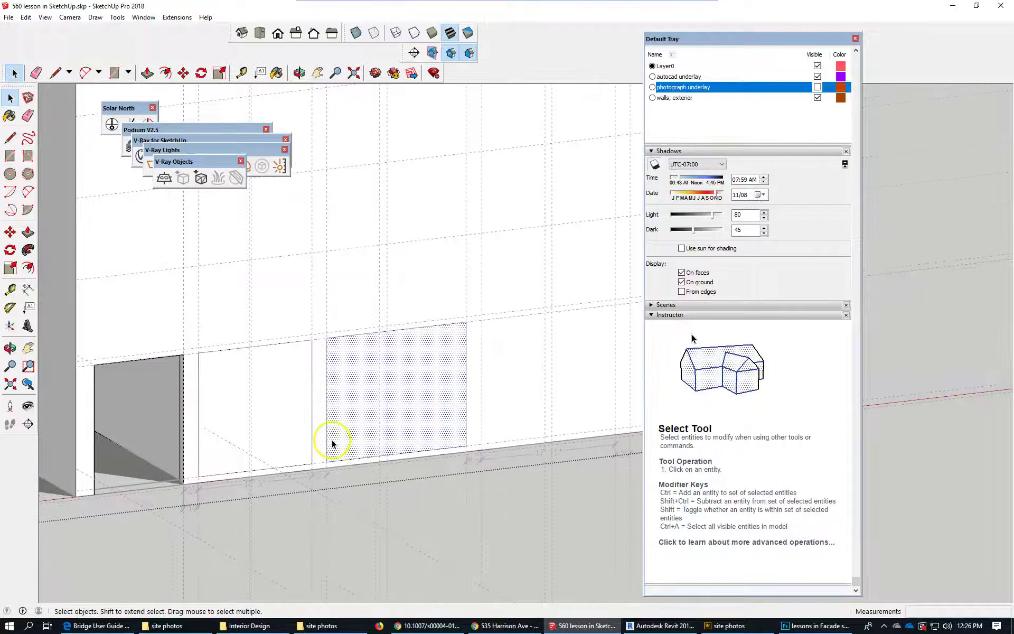
{"action": "scroll", "coordinate": [132, 439], "scroll_direction": "down", "scroll_amount": 2}
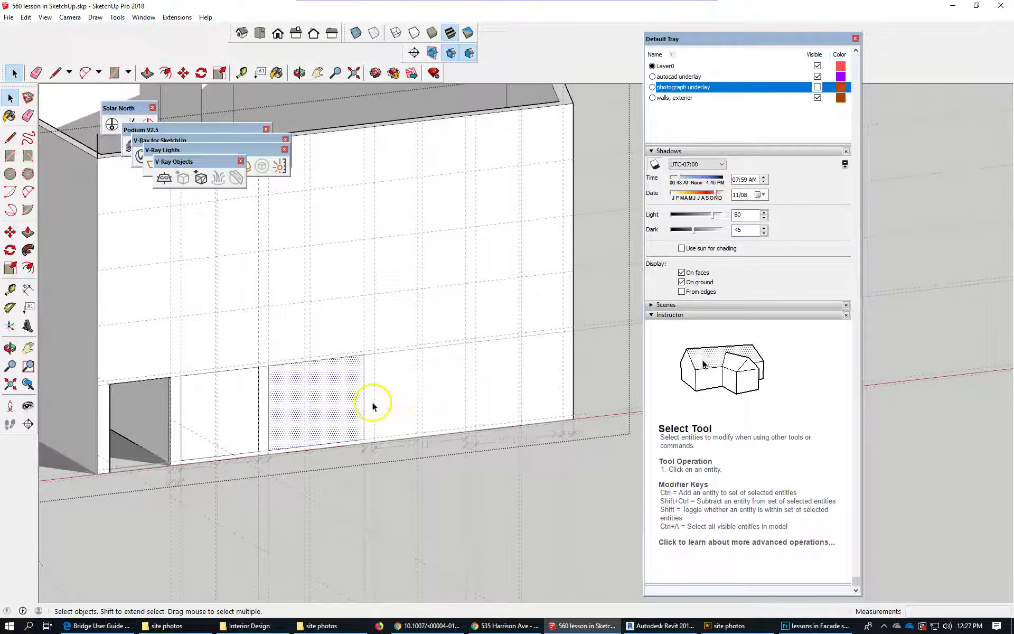
{"action": "left_click", "coordinate": [121, 76]}
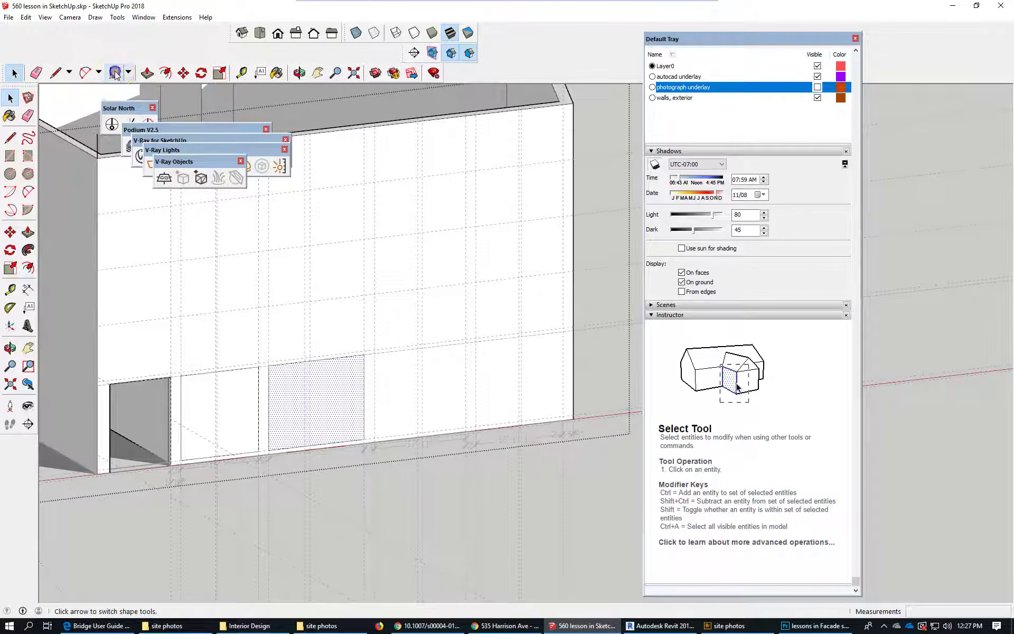
{"action": "scroll", "coordinate": [381, 357], "scroll_direction": "up", "scroll_amount": 3}
{"action": "left_click", "coordinate": [337, 350]}
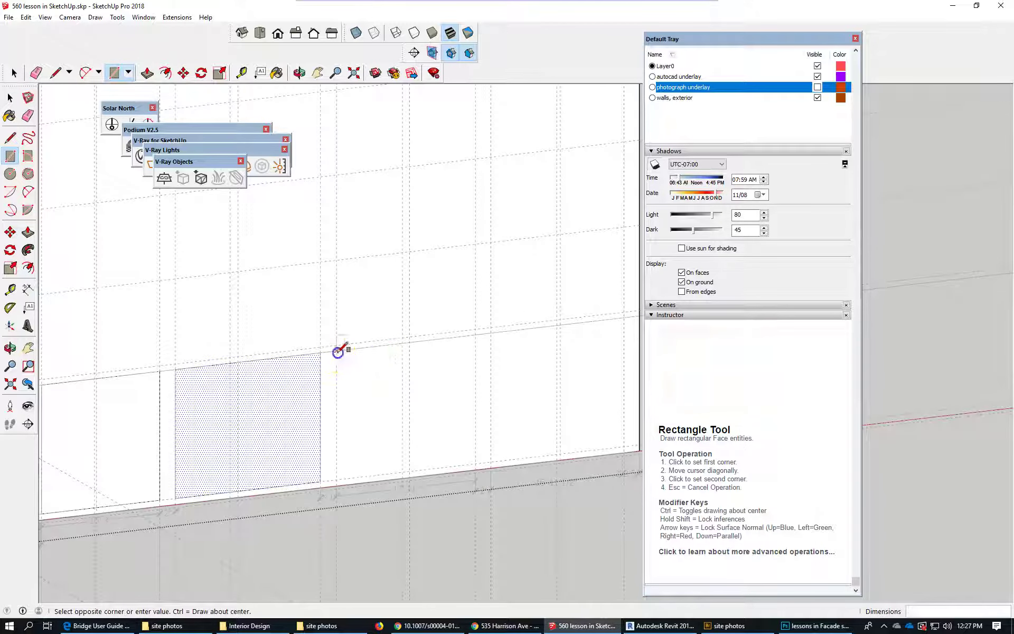
{"action": "left_click", "coordinate": [475, 464]}
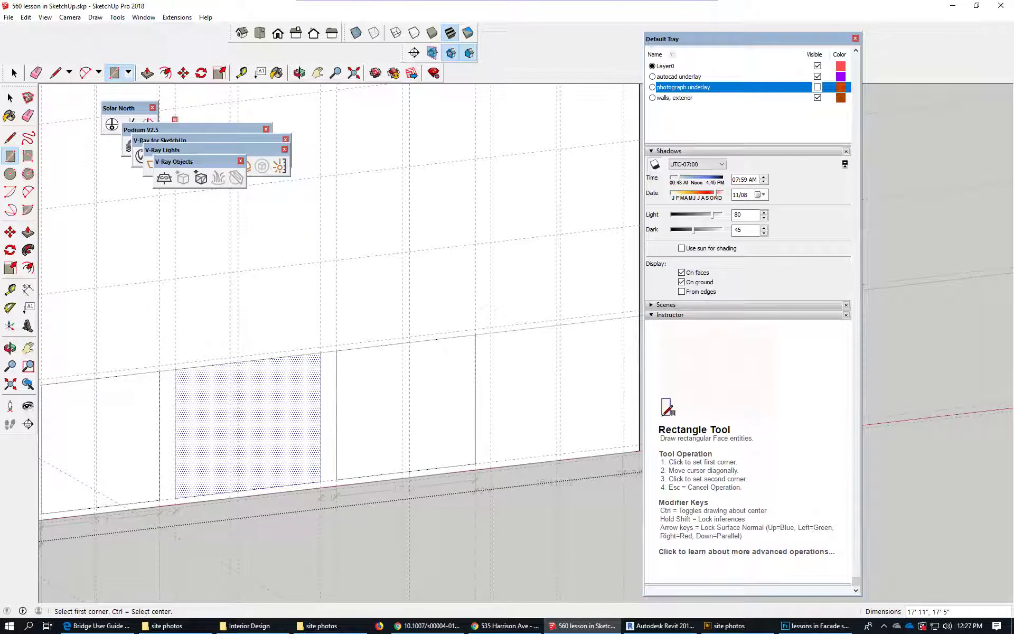
{"action": "left_click", "coordinate": [14, 72]}
{"action": "left_click", "coordinate": [369, 369]}
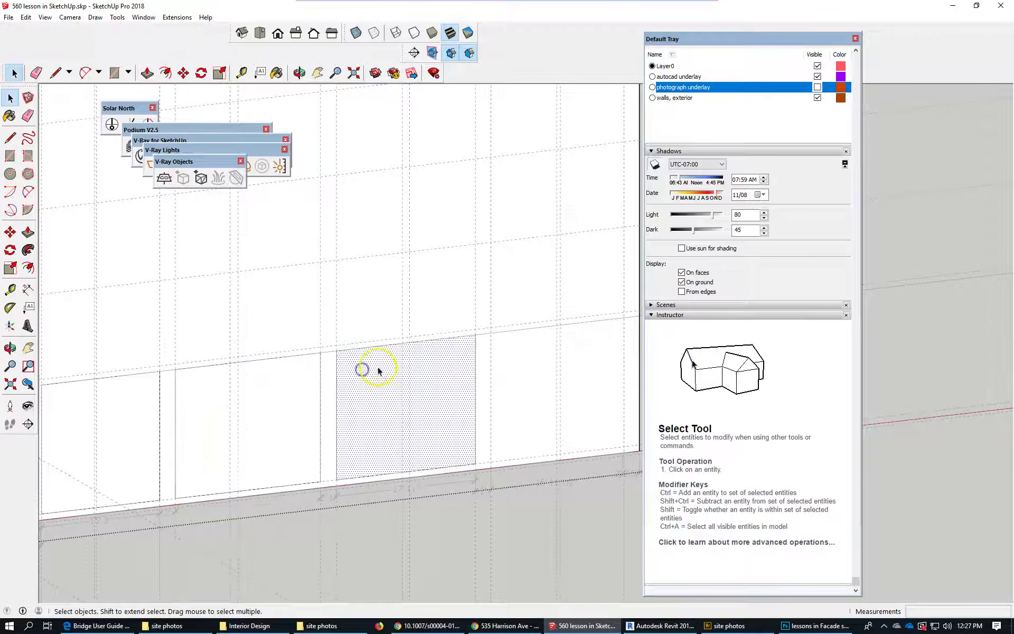
{"action": "middle_click_drag", "start_coordinate": [369, 368], "coordinate": [214, 371]}
{"action": "scroll", "coordinate": [213, 371], "scroll_direction": "down", "scroll_amount": 2}
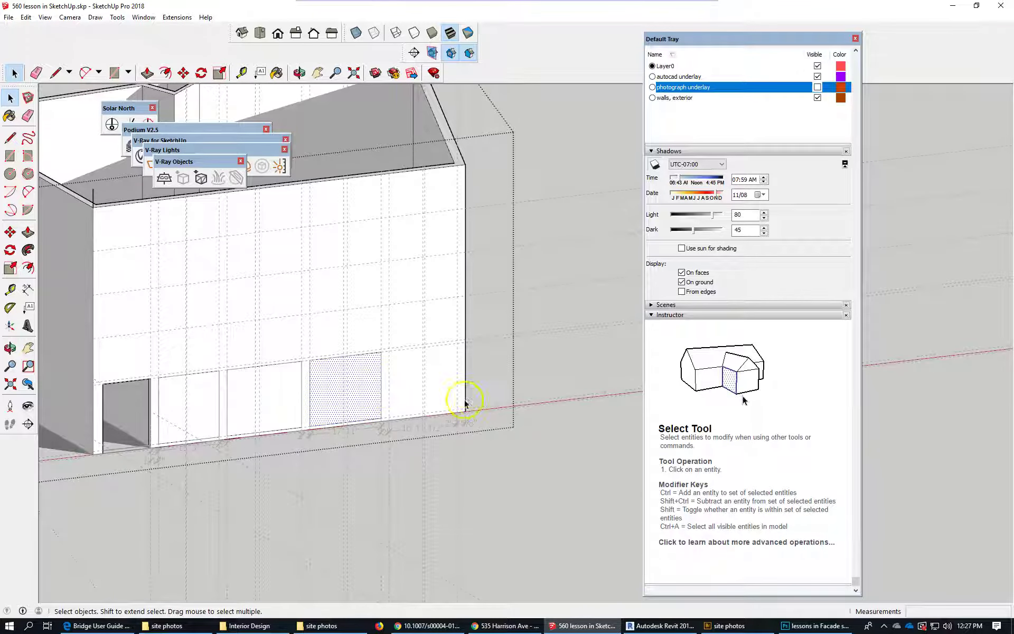
{"action": "scroll", "coordinate": [464, 393], "scroll_direction": "up", "scroll_amount": 3}
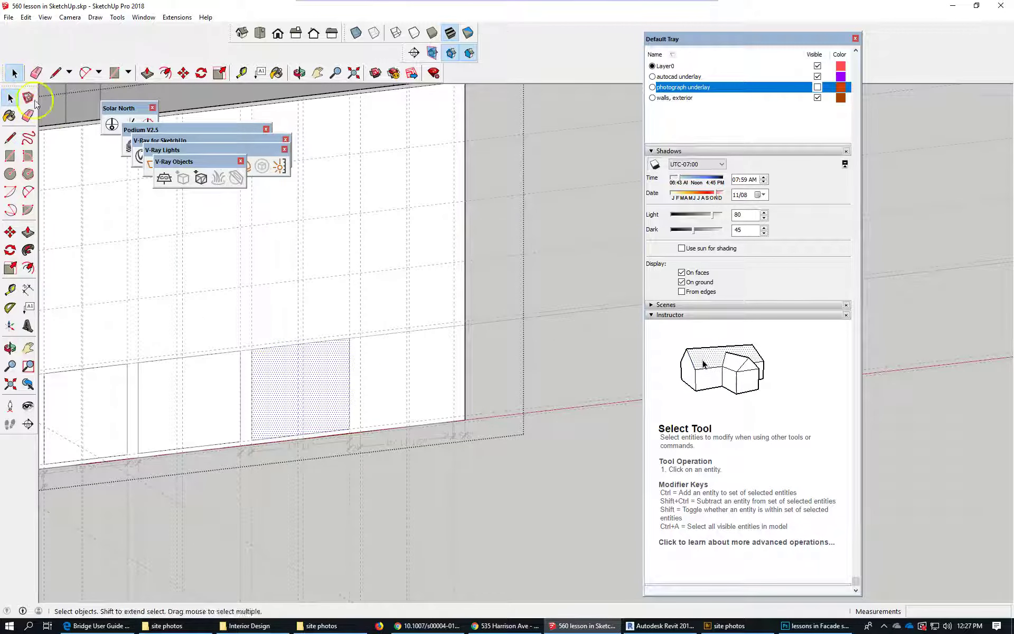
{"action": "left_click", "coordinate": [9, 155]}
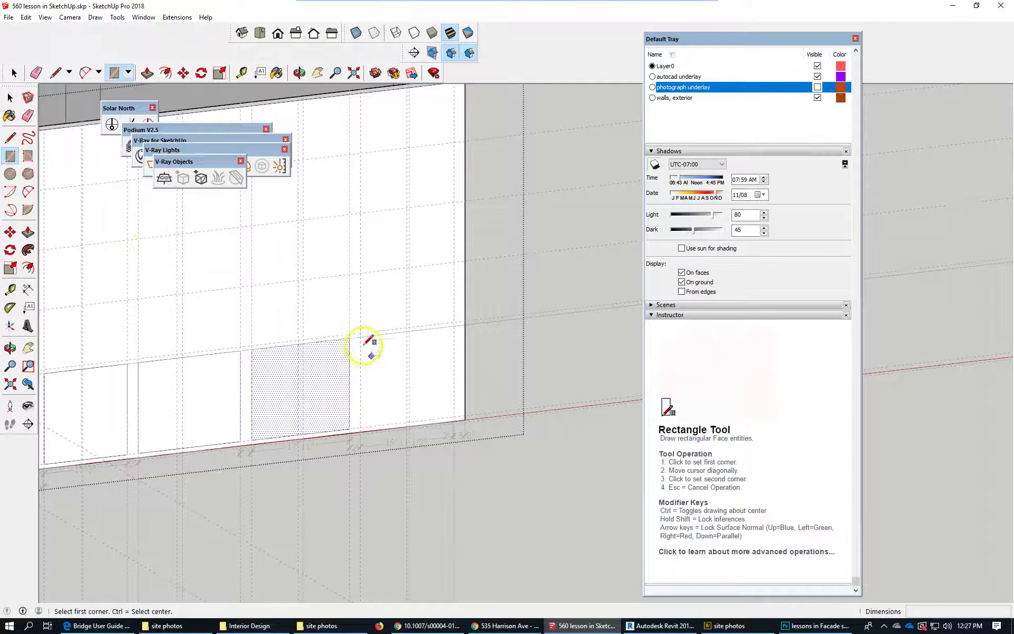
{"action": "scroll", "coordinate": [364, 337], "scroll_direction": "up", "scroll_amount": 4}
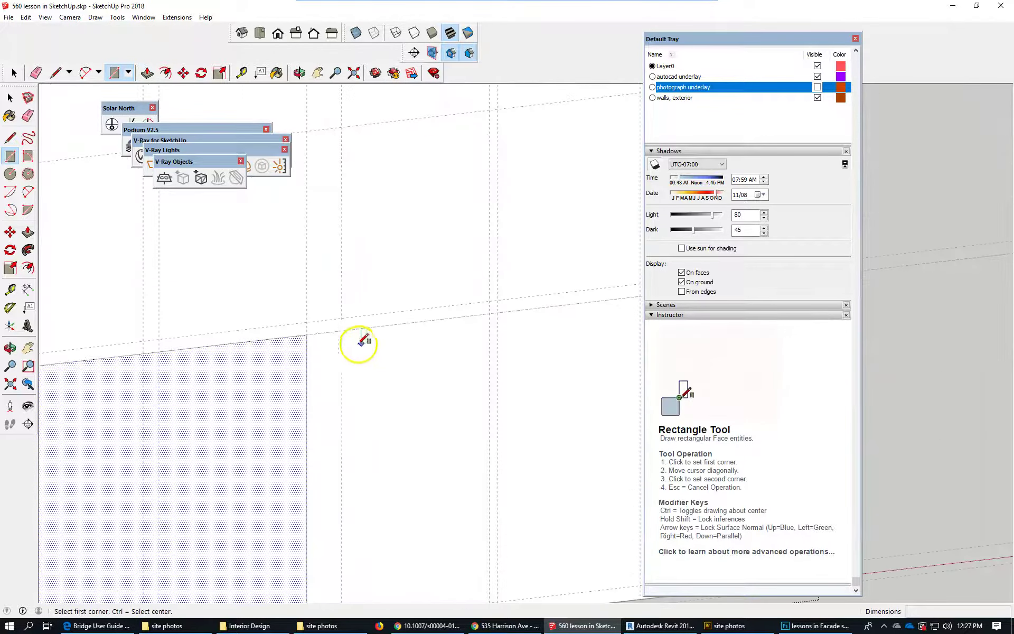
{"action": "left_click", "coordinate": [342, 330]}
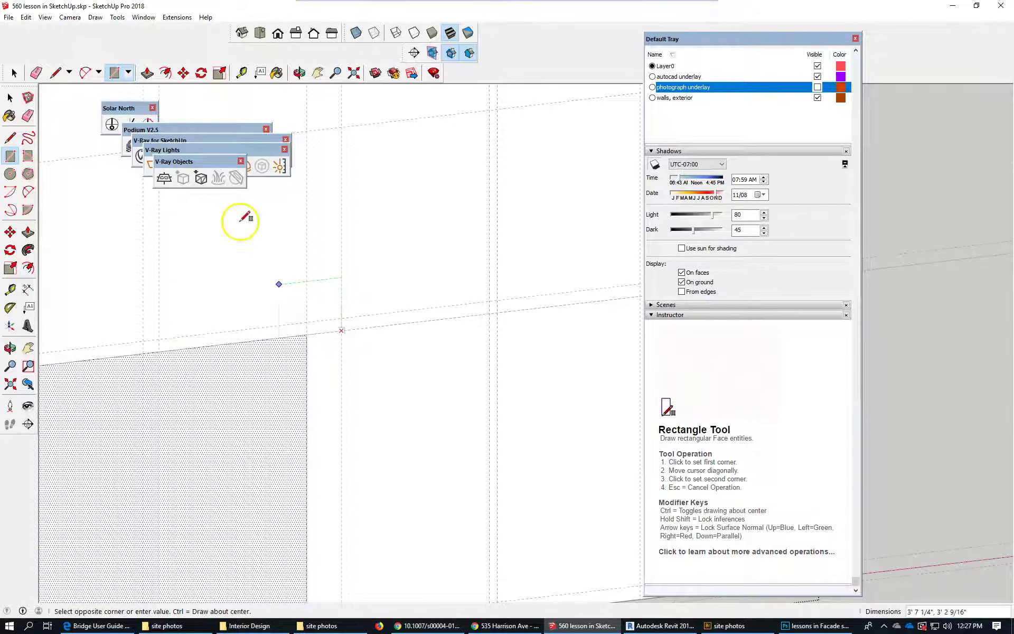
{"action": "scroll", "coordinate": [238, 220], "scroll_direction": "down", "scroll_amount": 2}
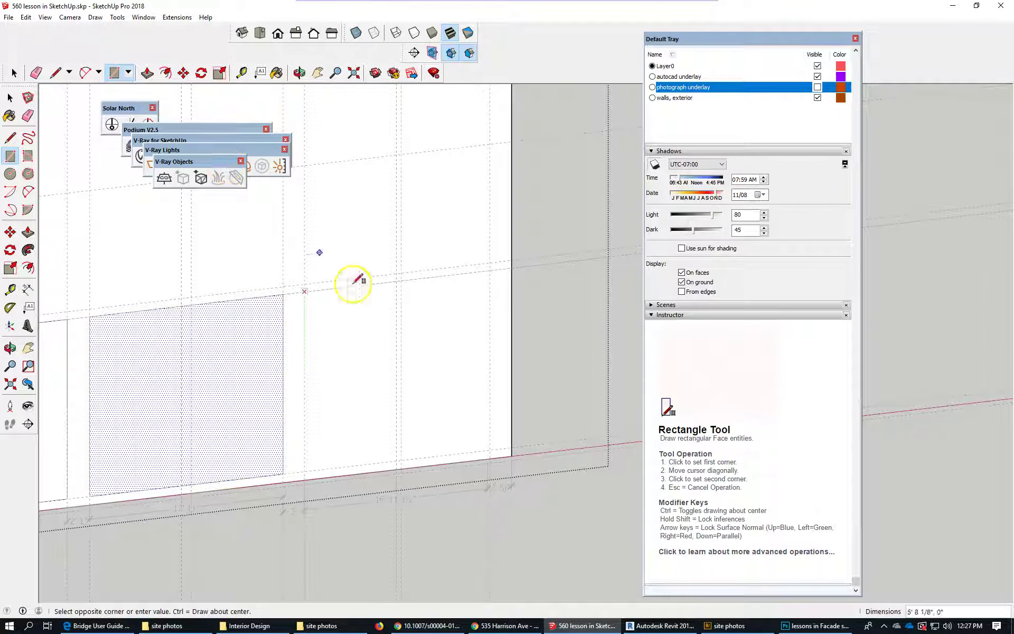
{"action": "left_click", "coordinate": [490, 450]}
{"action": "scroll", "coordinate": [543, 356], "scroll_direction": "down", "scroll_amount": 5}
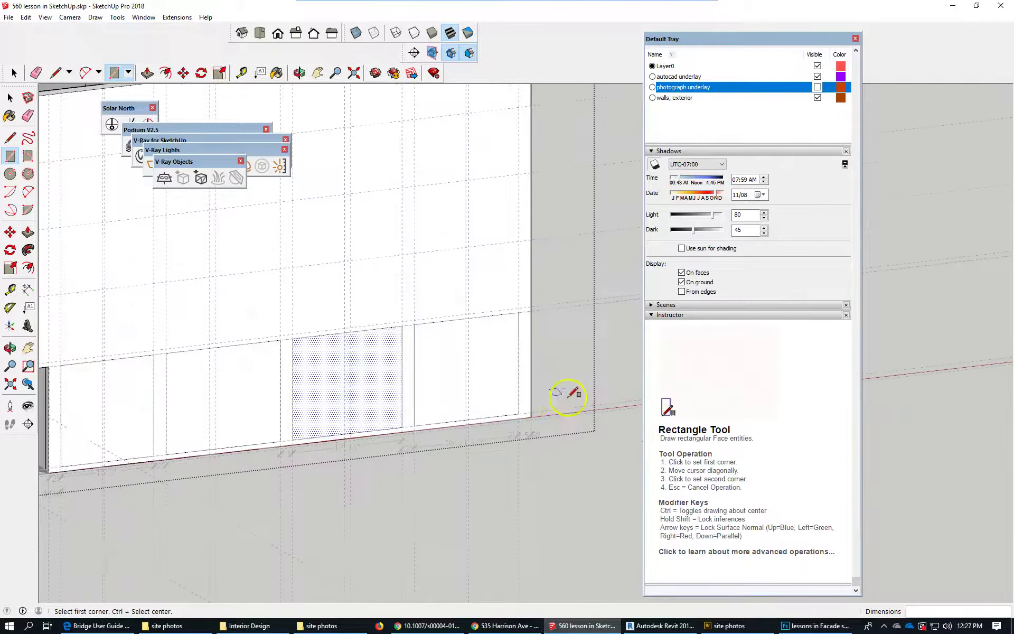
{"action": "key", "text": "space"}
{"action": "left_click", "coordinate": [237, 396]}
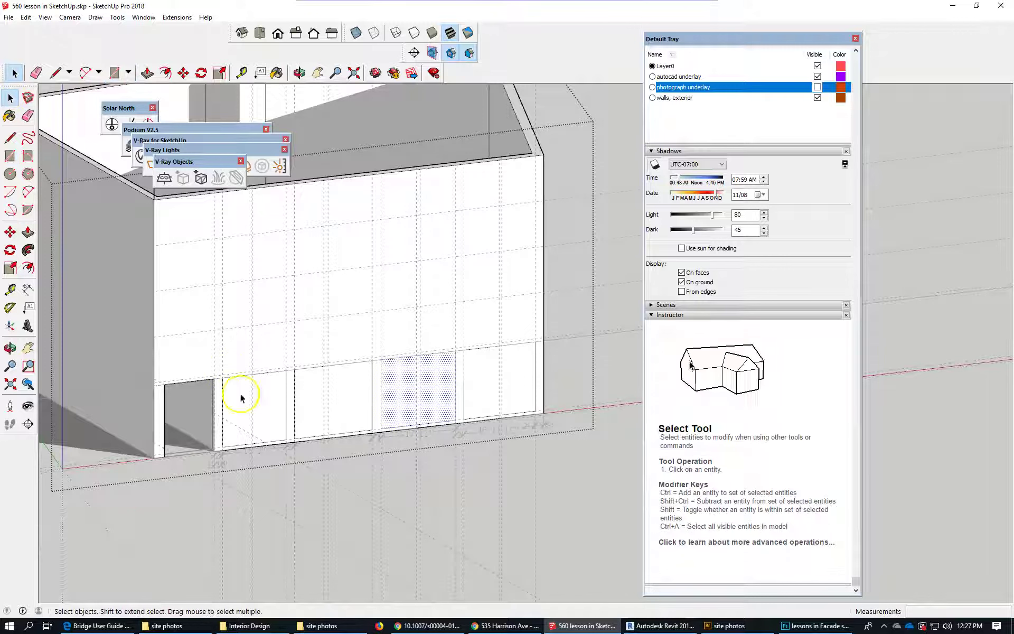
{"action": "left_click", "coordinate": [300, 449]}
{"action": "middle_click_drag", "start_coordinate": [301, 453], "coordinate": [318, 461]}
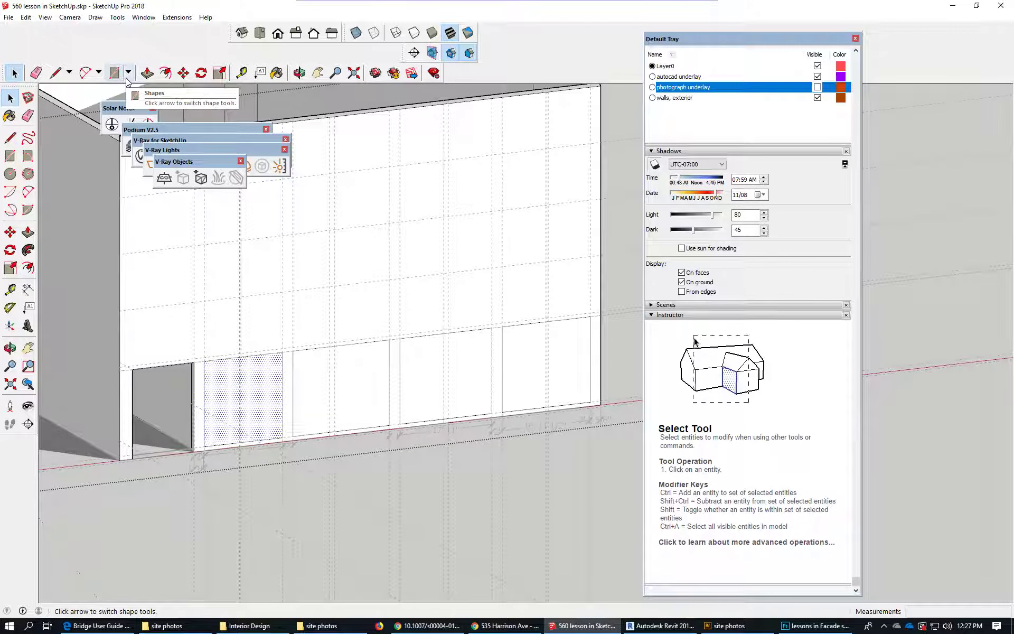
{"action": "scroll", "coordinate": [414, 429], "scroll_direction": "up", "scroll_amount": 2}
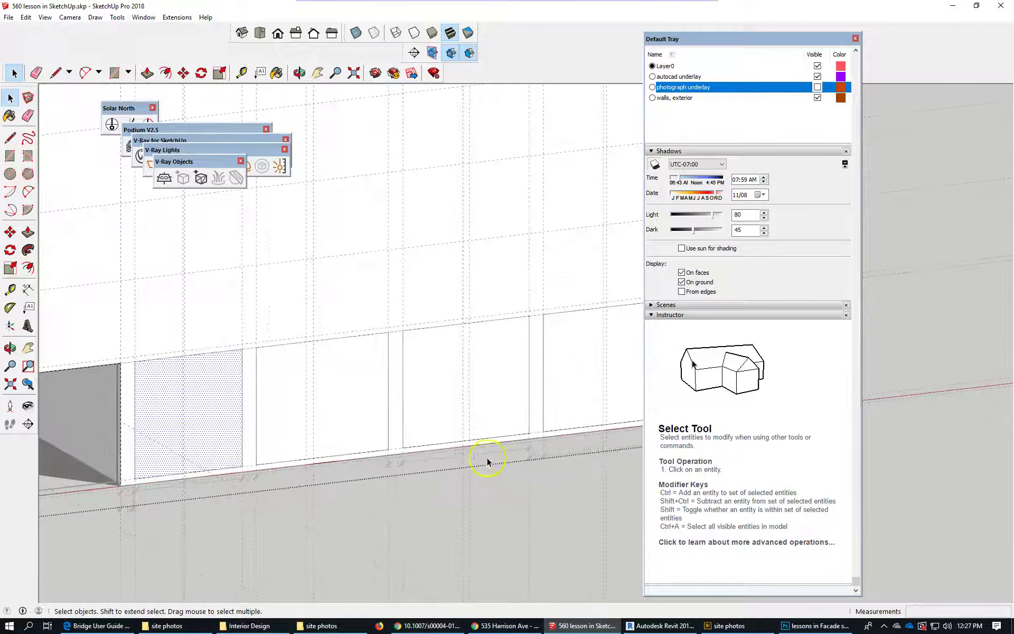
{"action": "scroll", "coordinate": [217, 459], "scroll_direction": "down", "scroll_amount": 2}
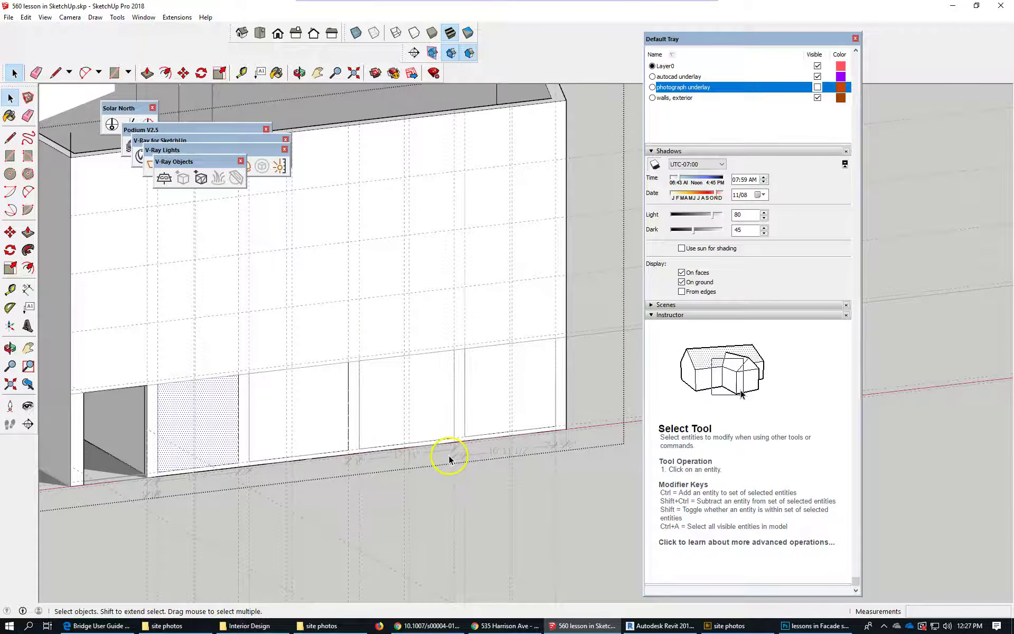
{"action": "left_click", "coordinate": [491, 433]}
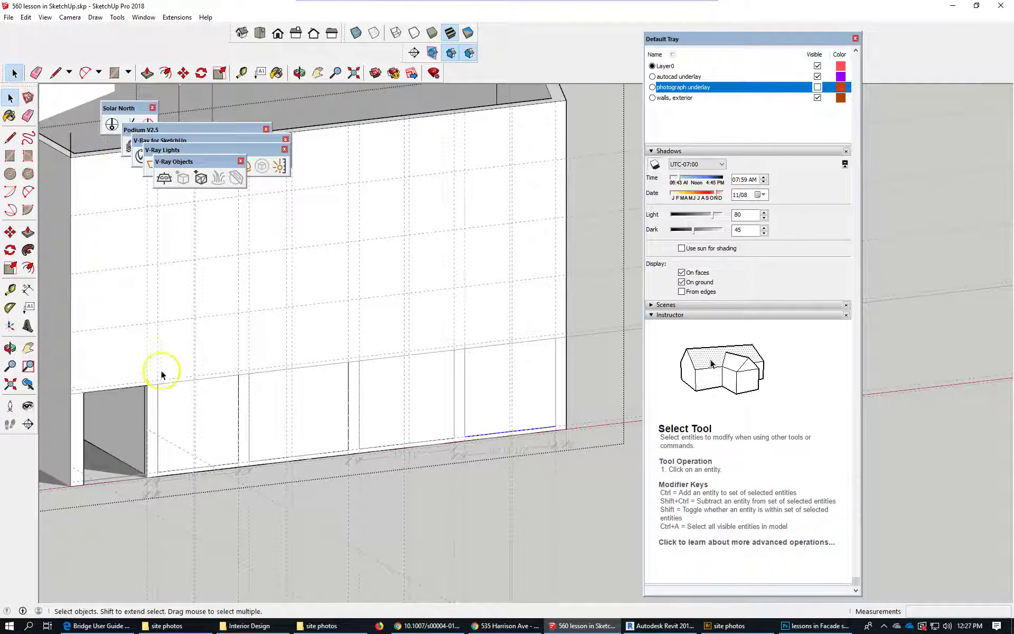
Push the lower-left storefront panel 1' 8" into the wall.
{"action": "left_click", "coordinate": [176, 393]}
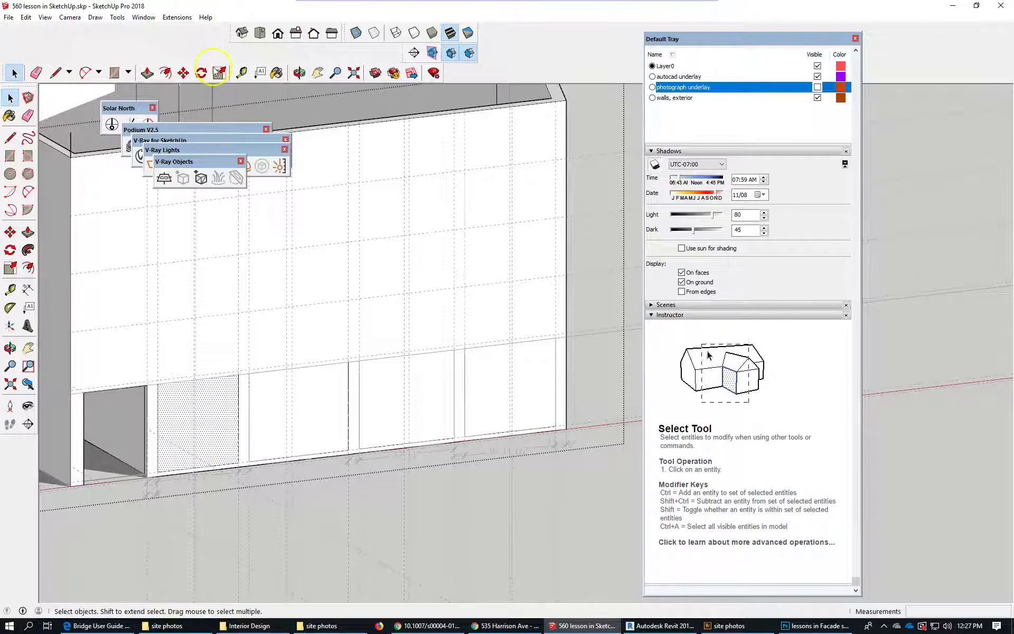
{"action": "left_click", "coordinate": [147, 73]}
{"action": "scroll", "coordinate": [224, 430], "scroll_direction": "up", "scroll_amount": 3}
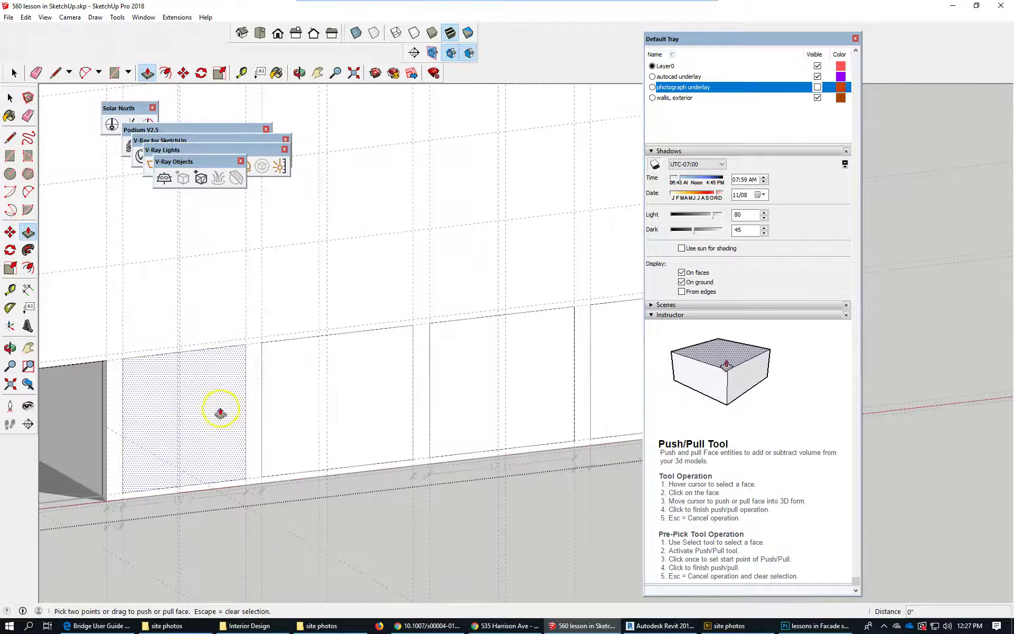
{"action": "left_click", "coordinate": [215, 409]}
{"action": "left_click", "coordinate": [220, 402]}
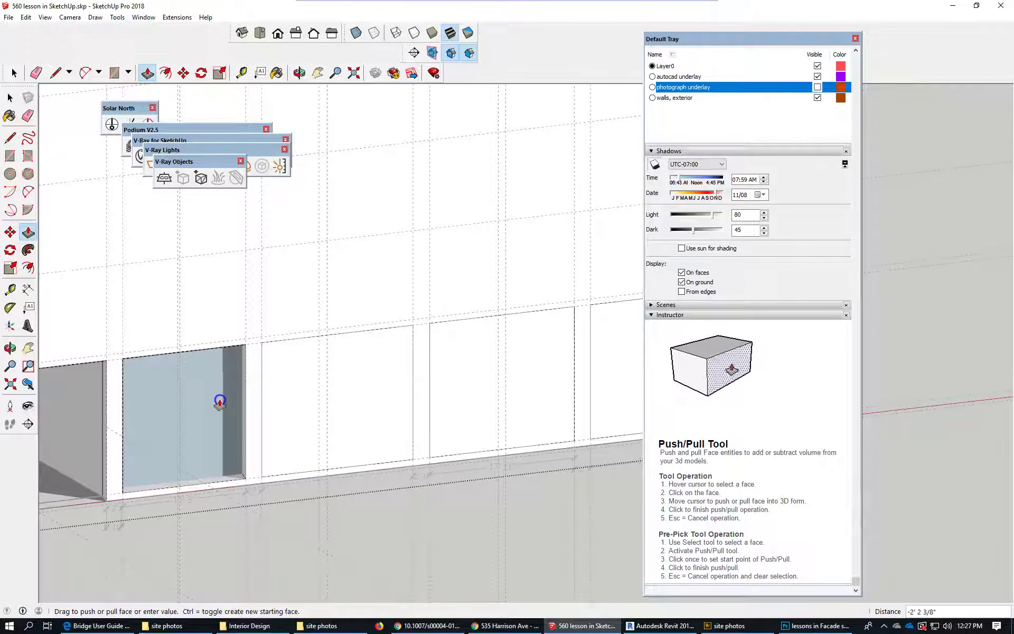
{"action": "left_click", "coordinate": [220, 400]}
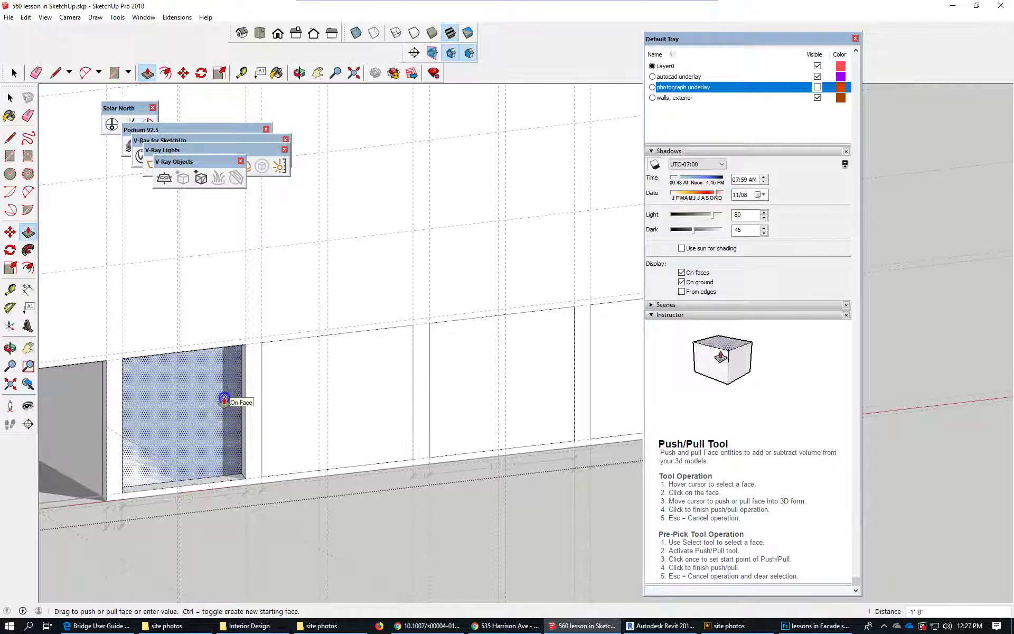
{"action": "left_click", "coordinate": [223, 400]}
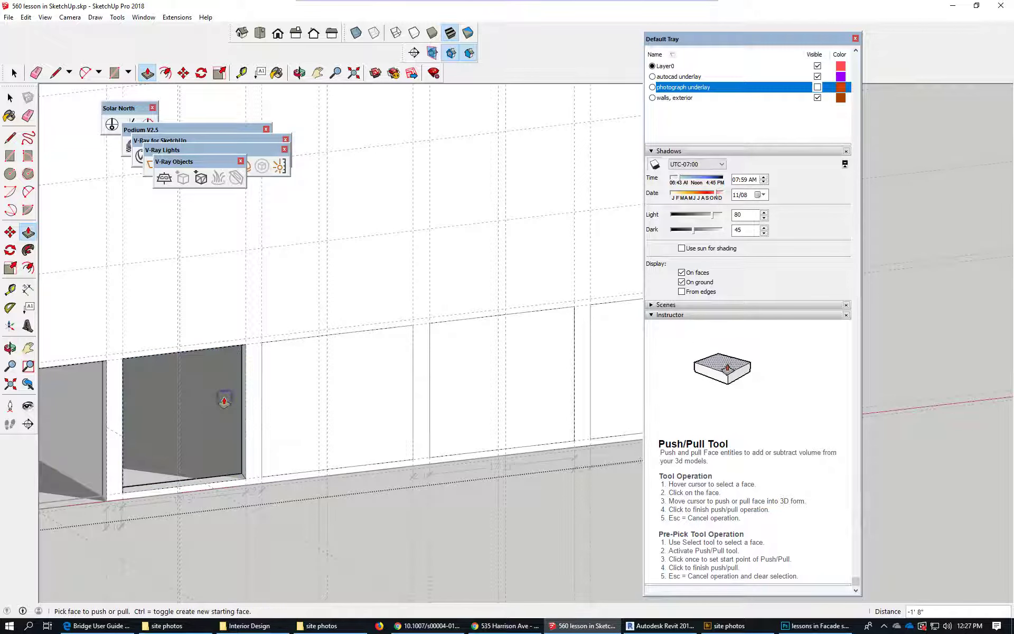
Recess the remaining storefront panels, including the rightmost, to the same 1' 8" depth.
{"action": "double_click", "coordinate": [373, 417]}
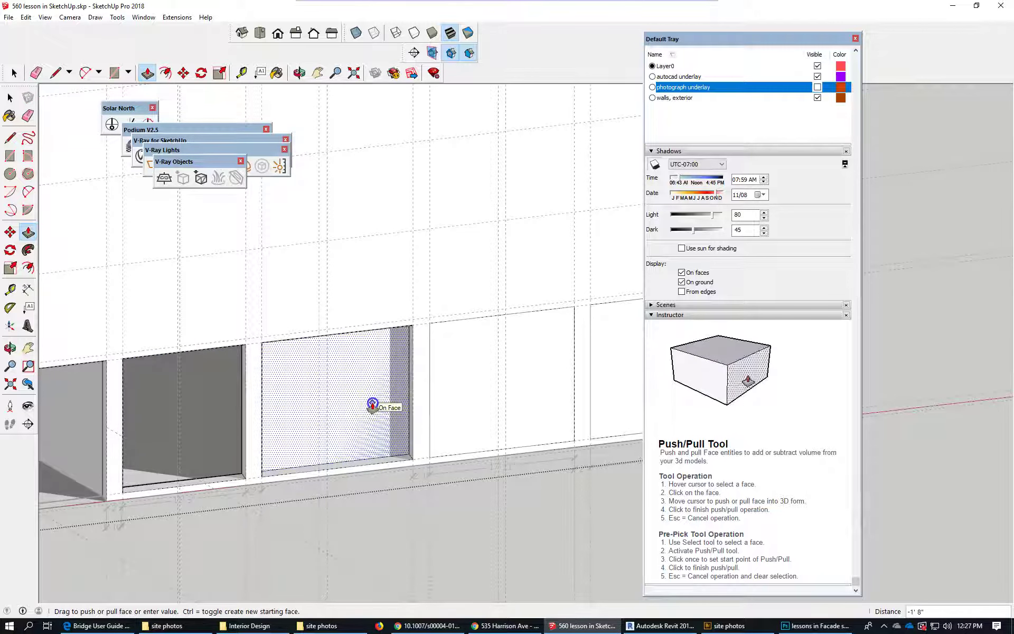
{"action": "middle_click_drag", "start_coordinate": [310, 367], "coordinate": [438, 397]}
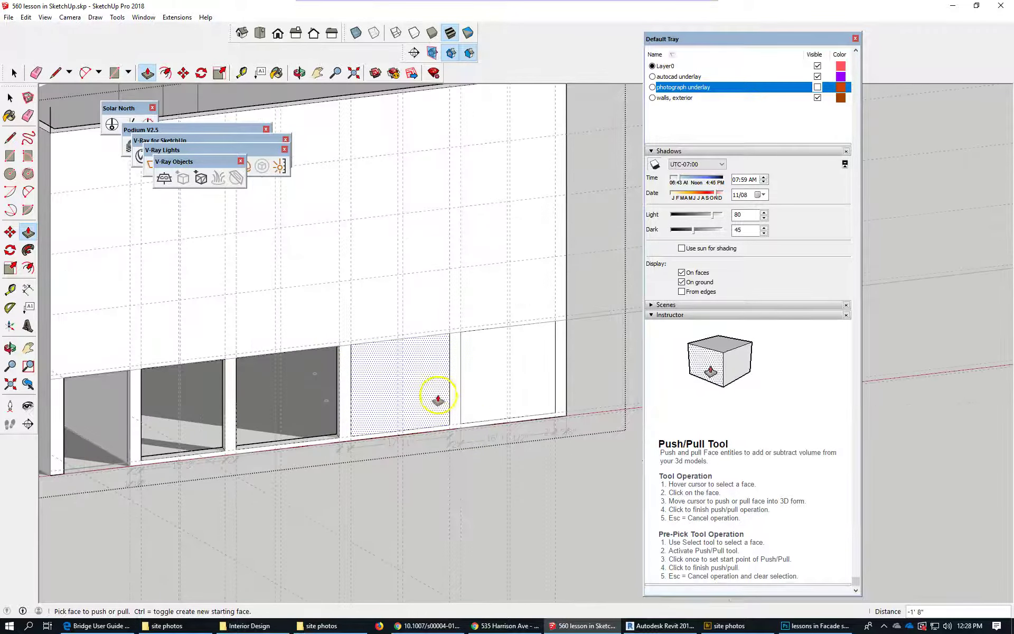
{"action": "left_click", "coordinate": [424, 390]}
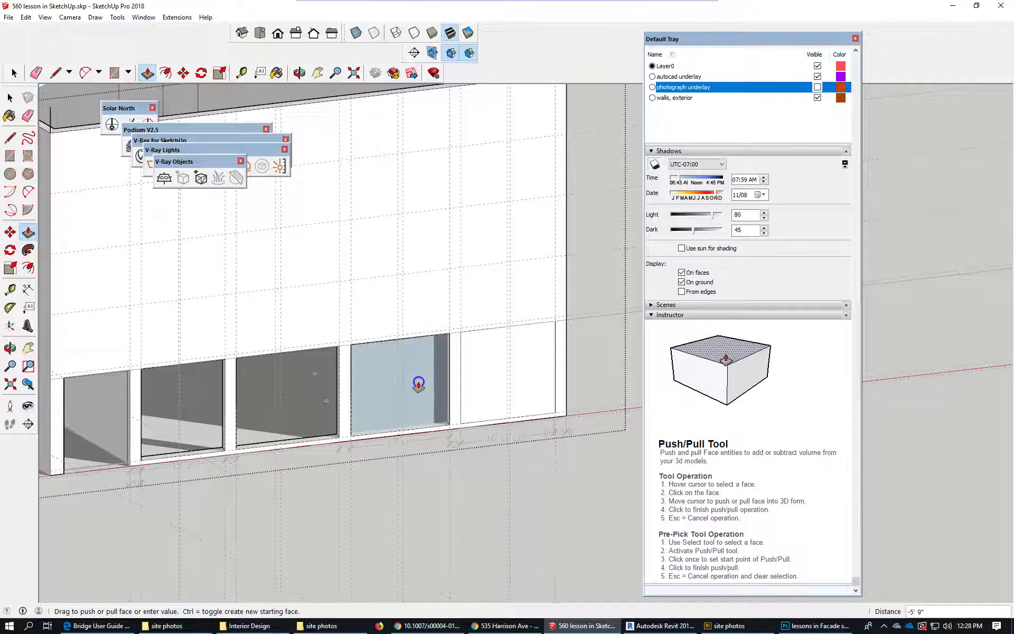
{"action": "left_click", "coordinate": [413, 387]}
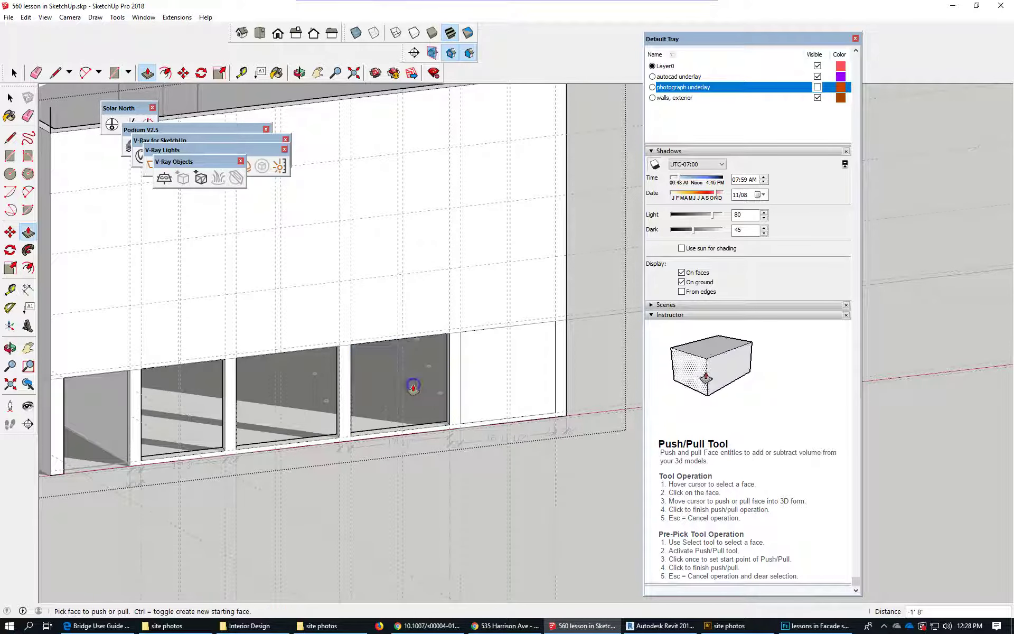
{"action": "left_click", "coordinate": [529, 382]}
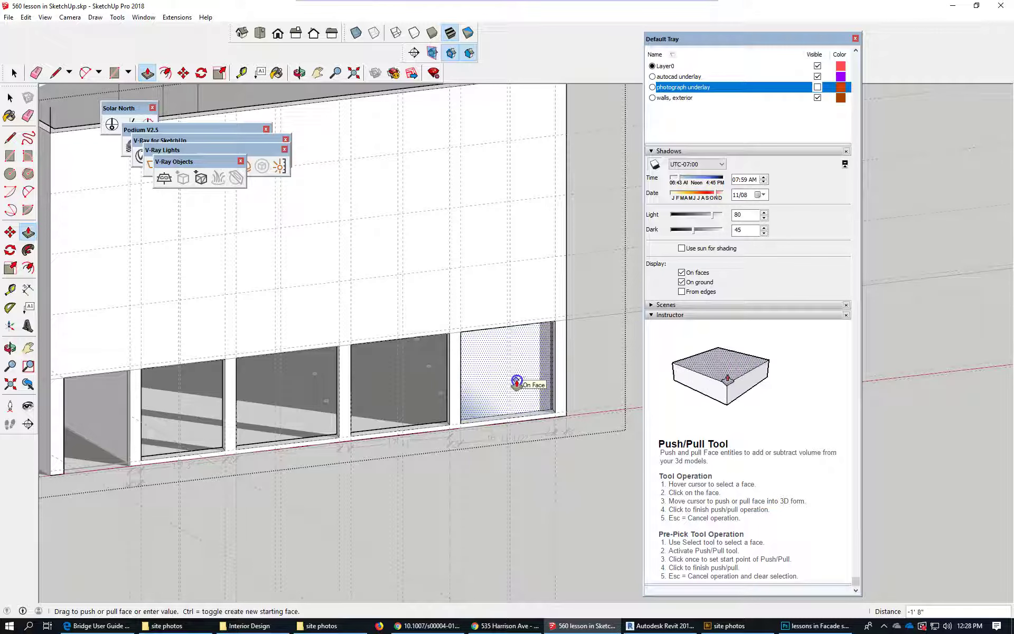
{"action": "left_click", "coordinate": [517, 384]}
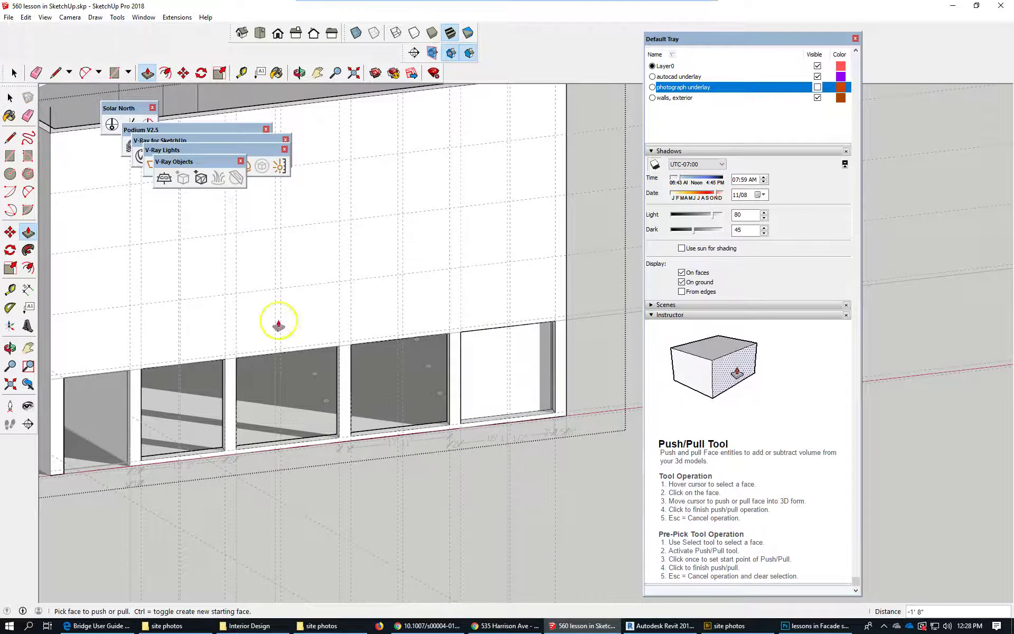
{"action": "scroll", "coordinate": [576, 388], "scroll_direction": "up", "scroll_amount": 5}
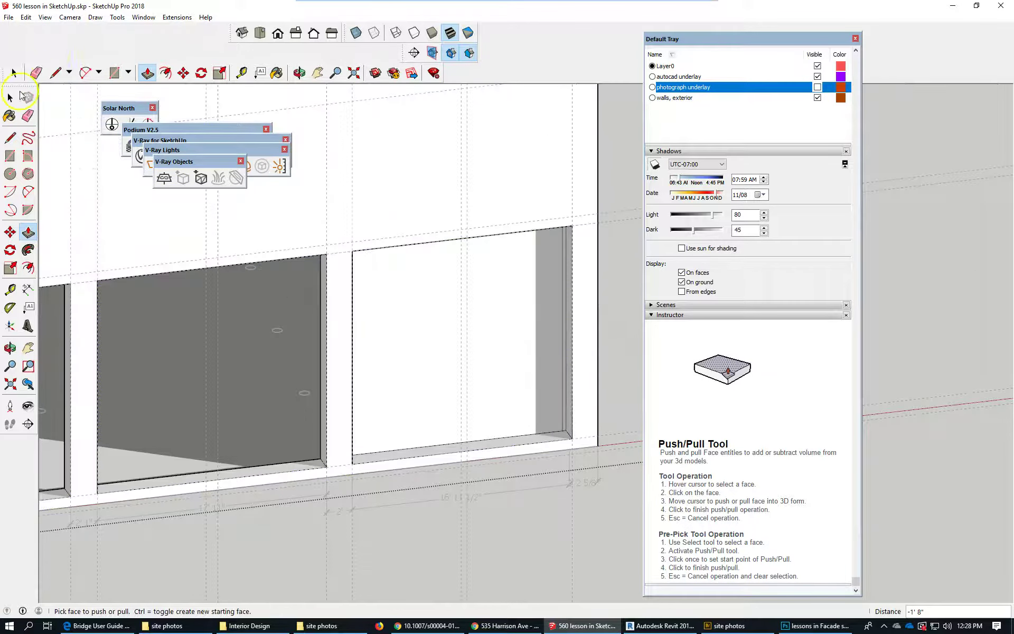
Delete the rightmost recess's back face and select that window's side jamb face.
{"action": "key", "text": "space"}
{"action": "left_click", "coordinate": [521, 388]}
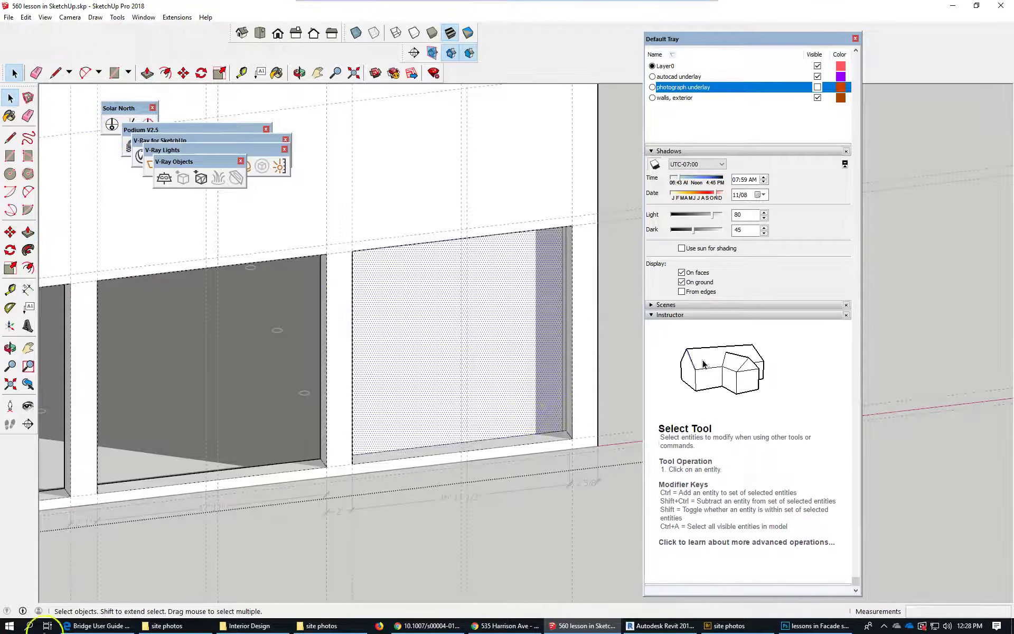
{"action": "key", "text": "Delete"}
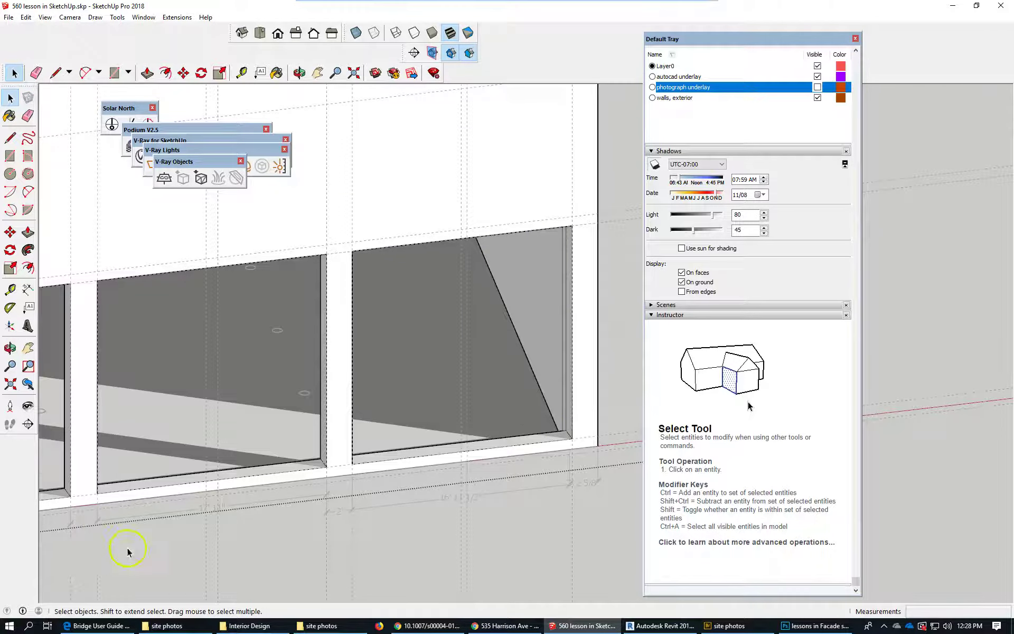
{"action": "scroll", "coordinate": [352, 574], "scroll_direction": "down", "scroll_amount": 3}
{"action": "scroll", "coordinate": [442, 475], "scroll_direction": "up", "scroll_amount": 5}
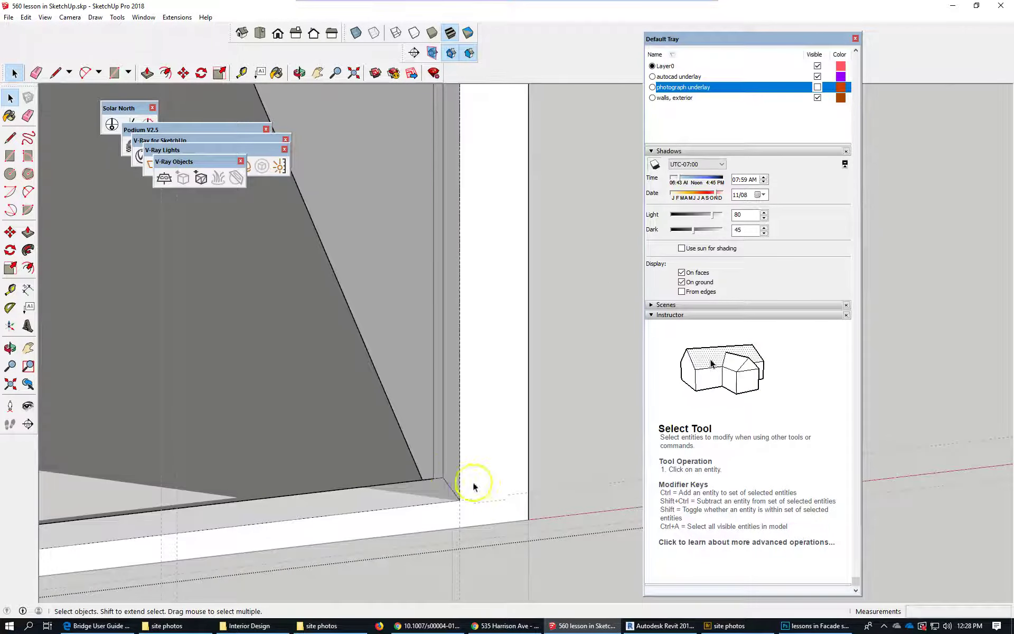
{"action": "scroll", "coordinate": [464, 483], "scroll_direction": "down", "scroll_amount": 4}
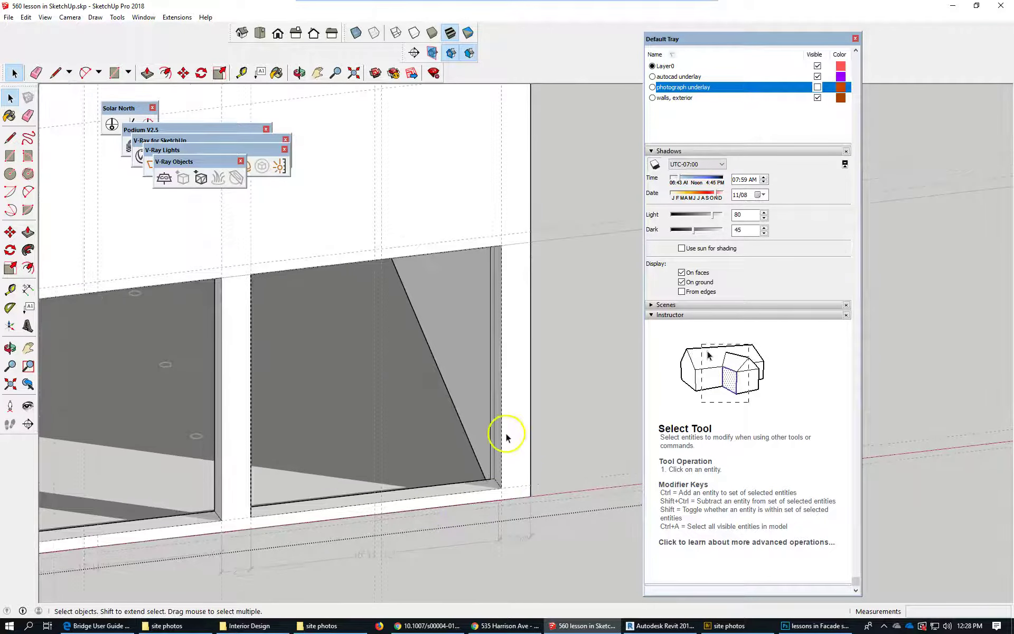
{"action": "left_click", "coordinate": [497, 445]}
{"action": "scroll", "coordinate": [487, 480], "scroll_direction": "up", "scroll_amount": 2}
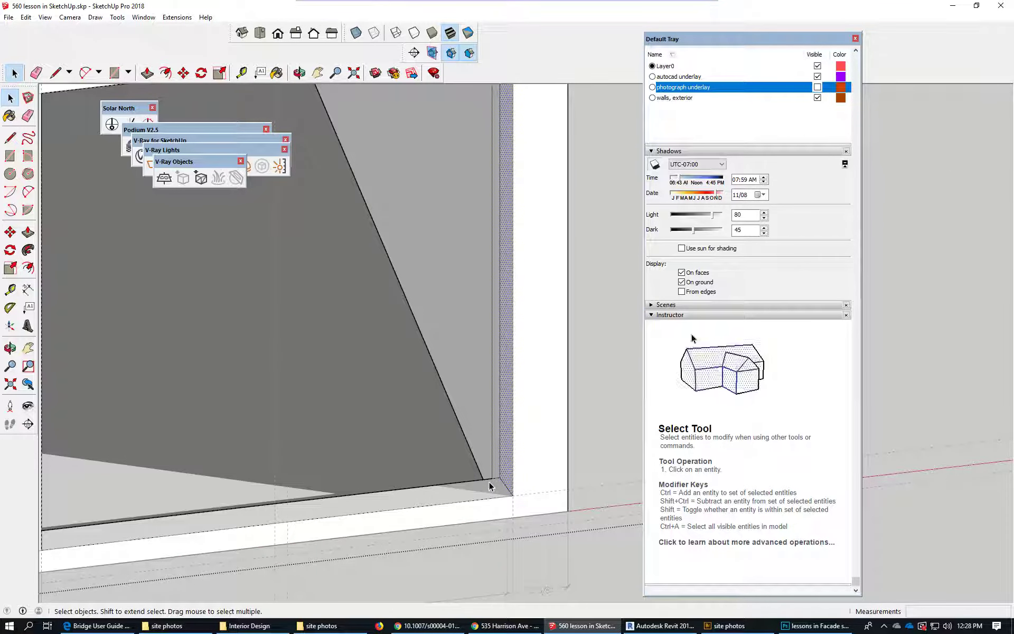
{"action": "scroll", "coordinate": [559, 488], "scroll_direction": "down", "scroll_amount": 2}
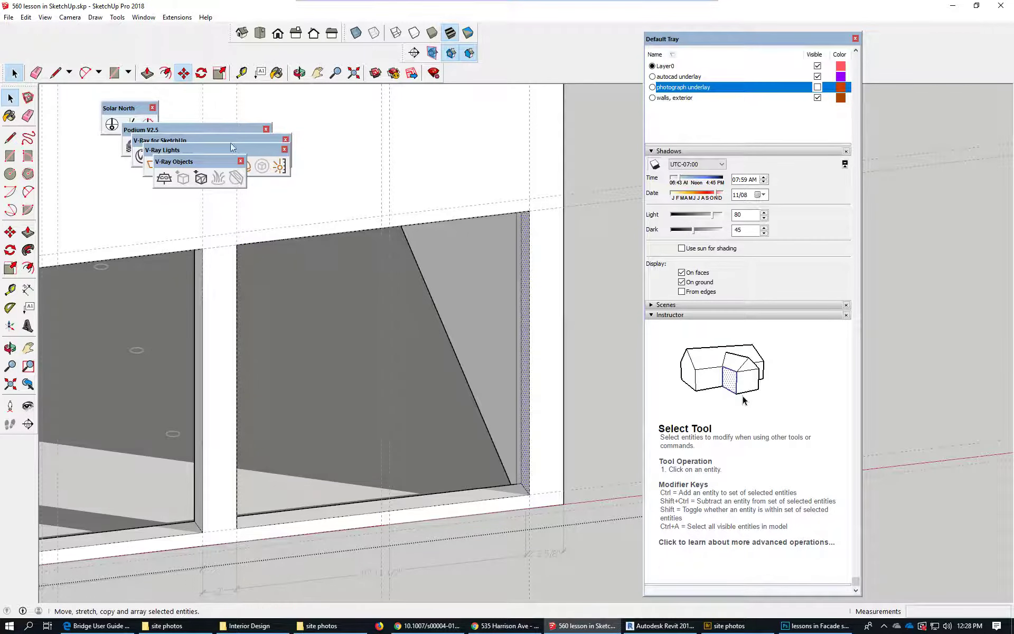
Move the jamb face about 3 3/8" onto the opening's corner endpoint, then orbit out.
{"action": "key", "text": "m"}
{"action": "scroll", "coordinate": [558, 496], "scroll_direction": "up", "scroll_amount": 3}
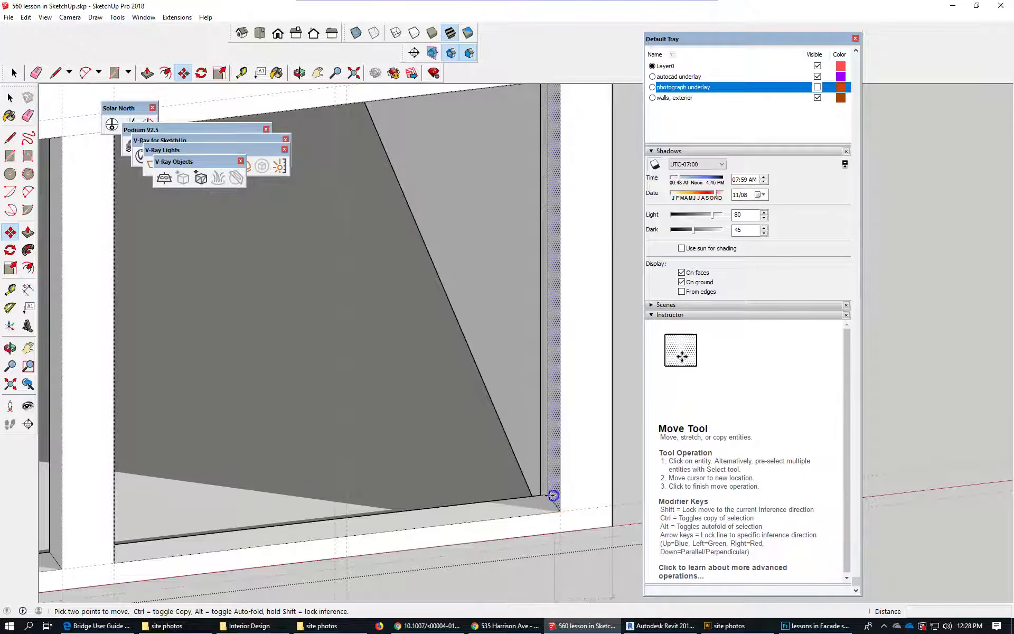
{"action": "left_click", "coordinate": [552, 495]}
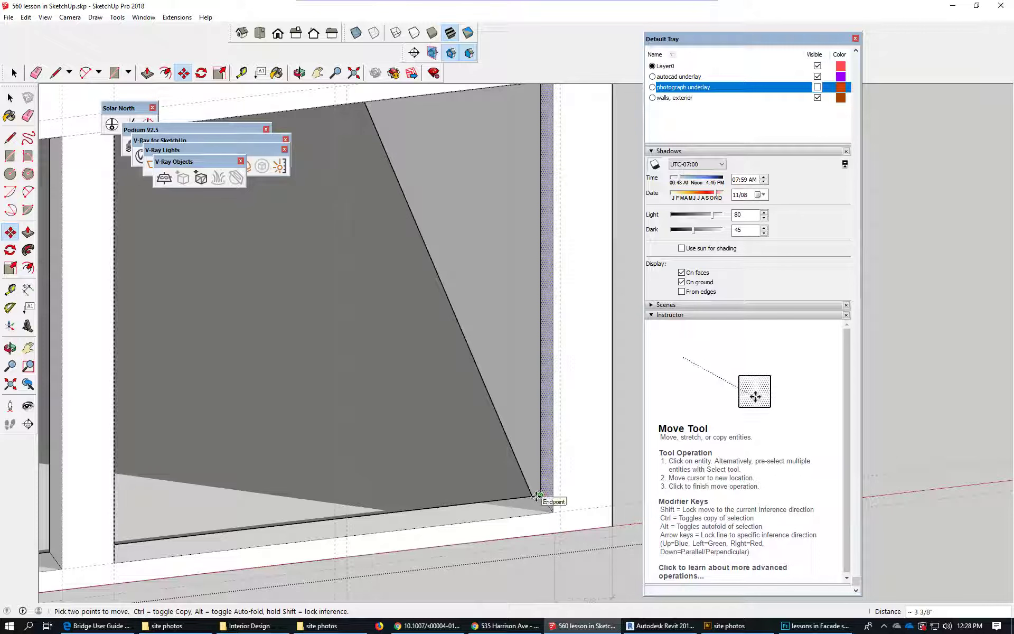
{"action": "left_click", "coordinate": [537, 495]}
{"action": "scroll", "coordinate": [356, 390], "scroll_direction": "down", "scroll_amount": 4}
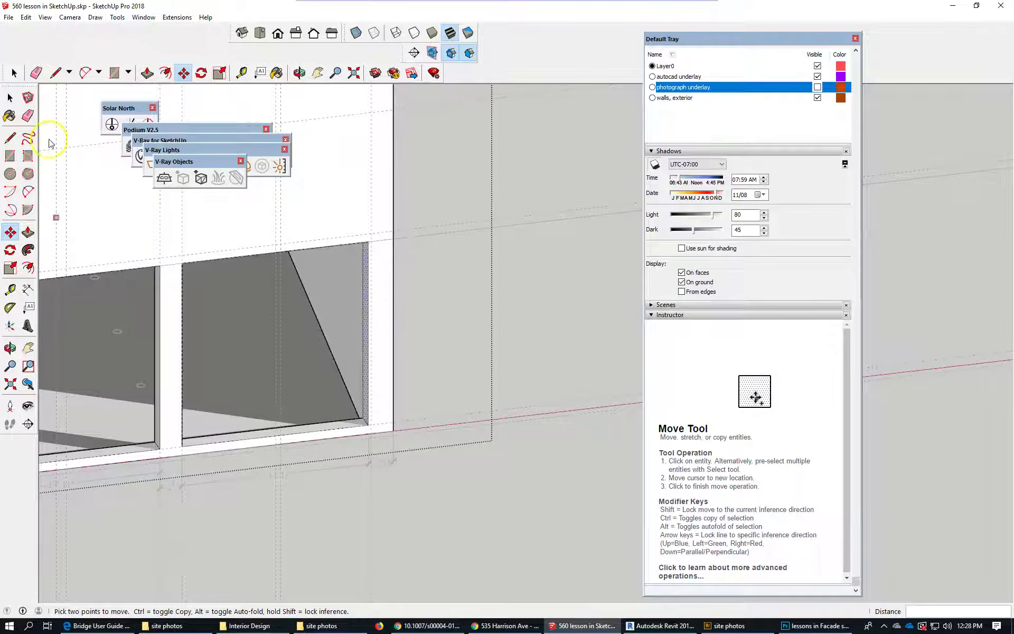
{"action": "scroll", "coordinate": [446, 310], "scroll_direction": "down", "scroll_amount": 4}
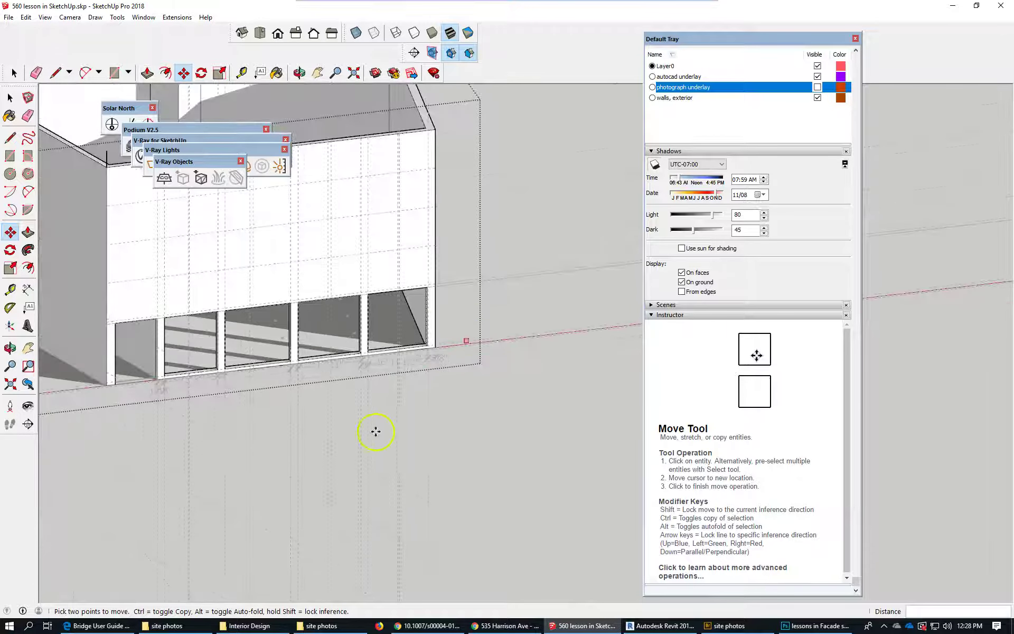
{"action": "scroll", "coordinate": [81, 407], "scroll_direction": "up", "scroll_amount": 2}
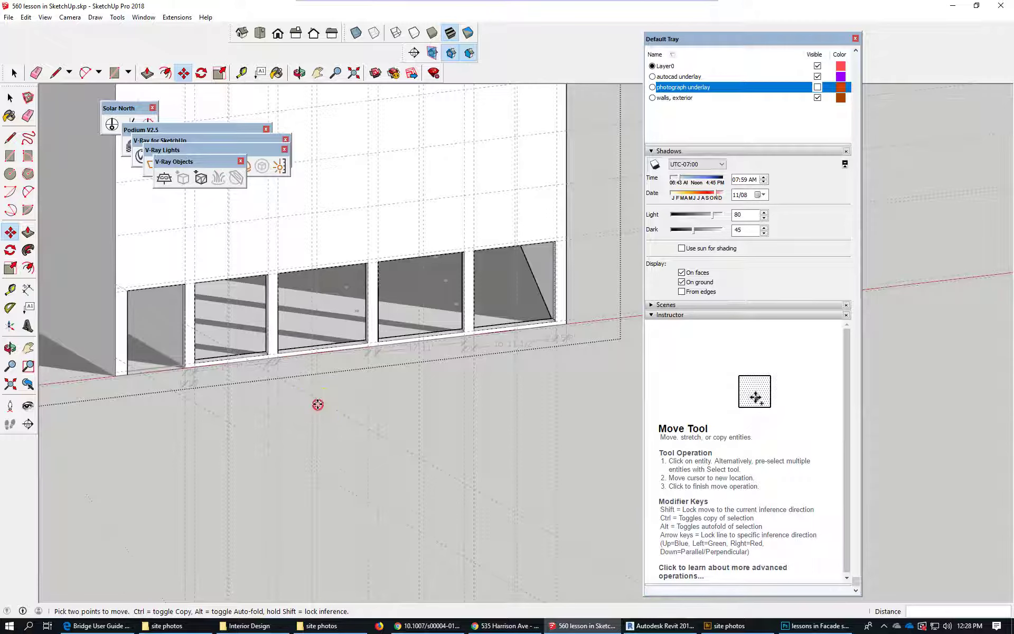
{"action": "middle_click_drag", "start_coordinate": [317, 405], "coordinate": [414, 400]}
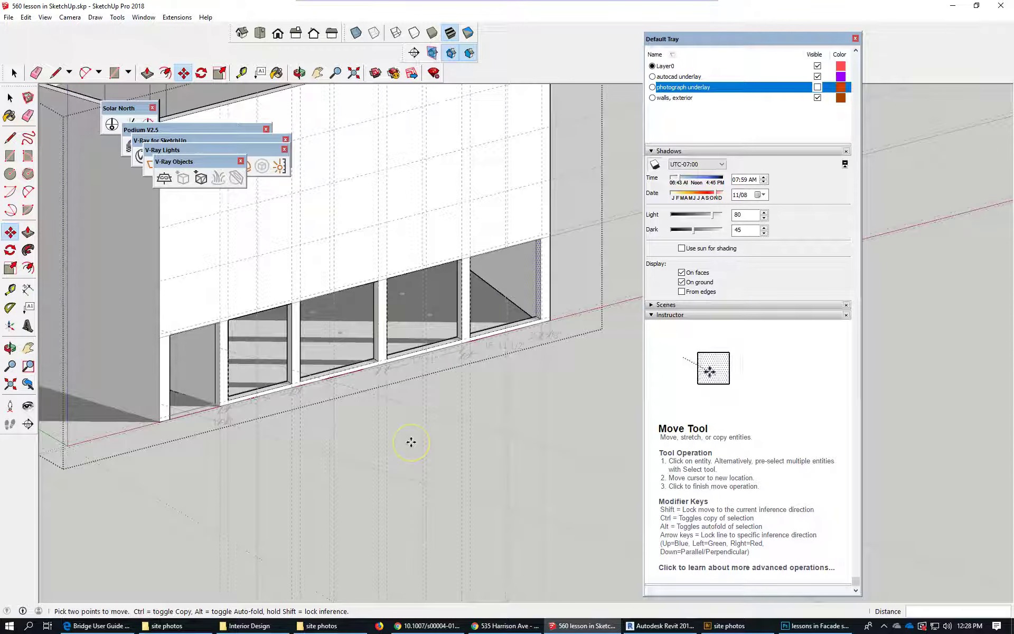